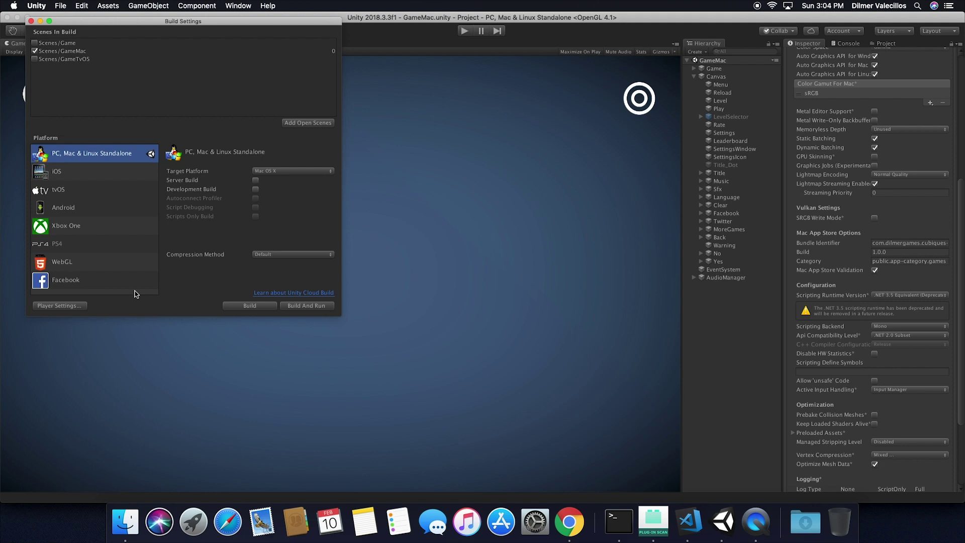
Open the Build Settings window and close it again.
{"action": "left_click", "coordinate": [31, 21]}
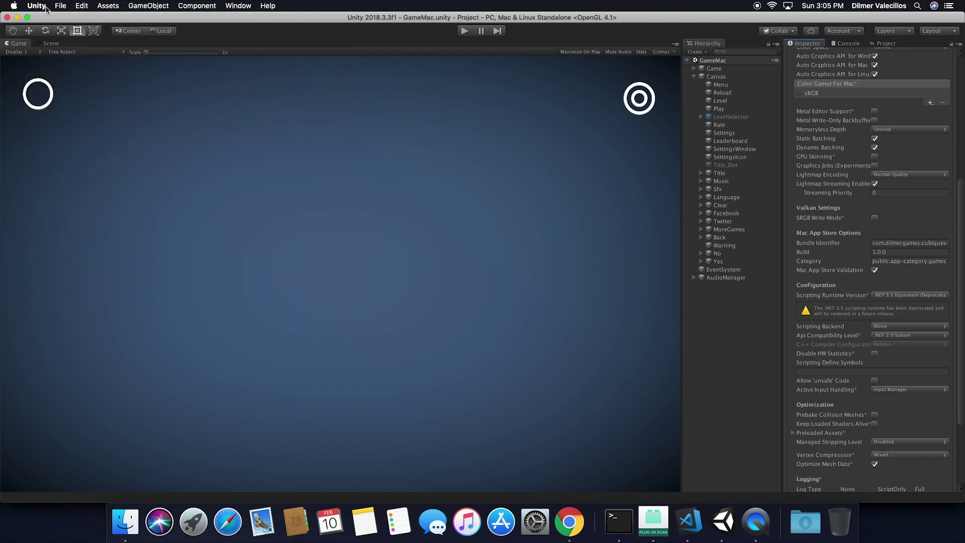
{"action": "left_click", "coordinate": [60, 6]}
{"action": "left_click", "coordinate": [83, 103]}
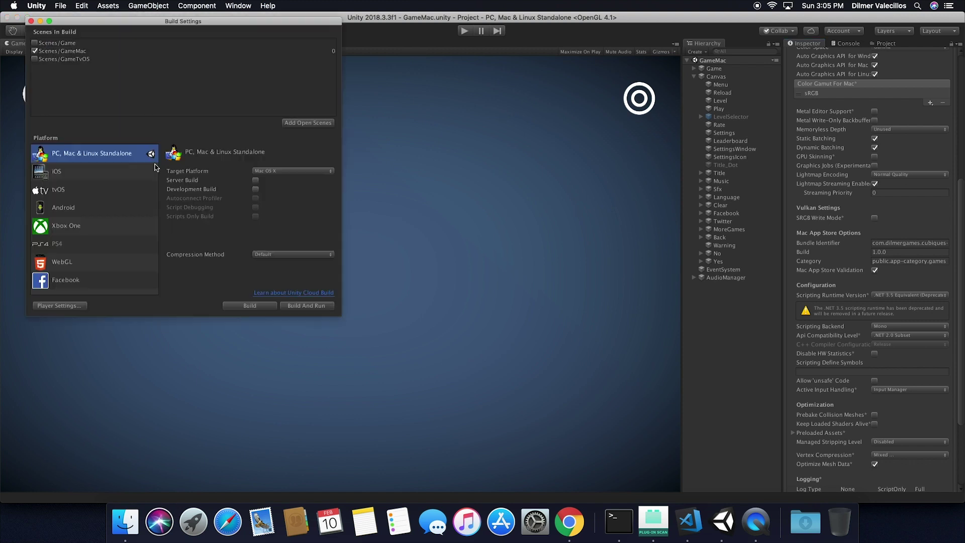
{"action": "left_click", "coordinate": [31, 21]}
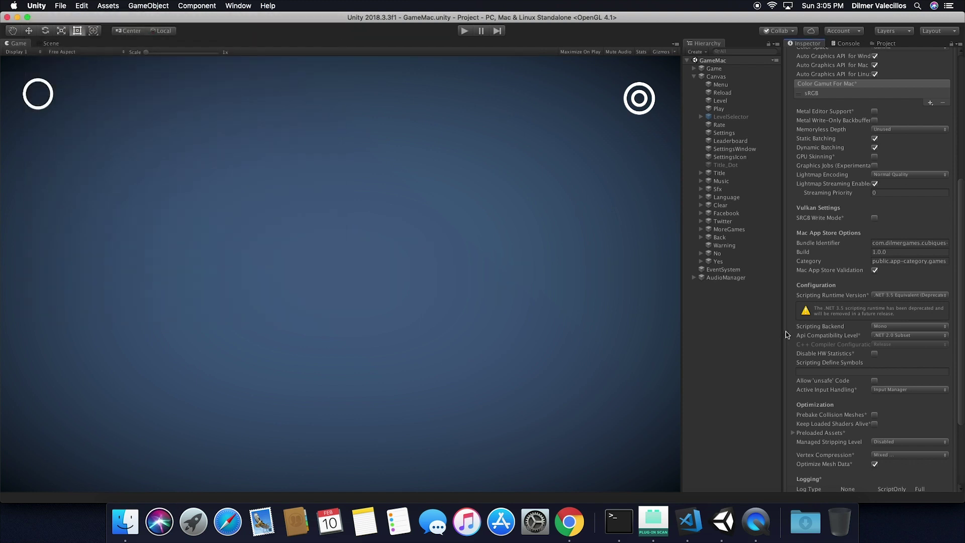
Widen the Inspector panel and run the Cubiques game in play mode.
{"action": "left_click_drag", "start_coordinate": [784, 334], "coordinate": [772, 334]}
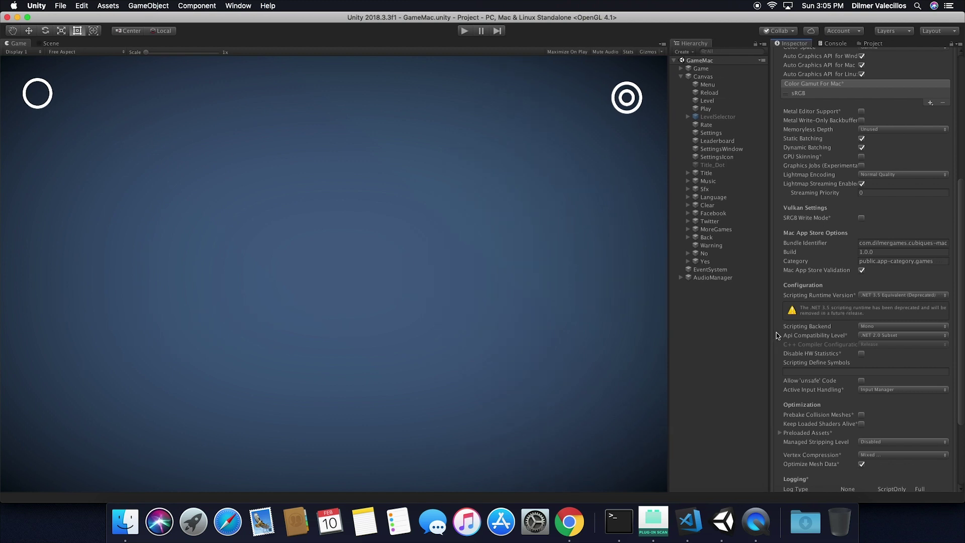
{"action": "left_click_drag", "start_coordinate": [960, 343], "coordinate": [961, 244]}
{"action": "left_click", "coordinate": [464, 31]}
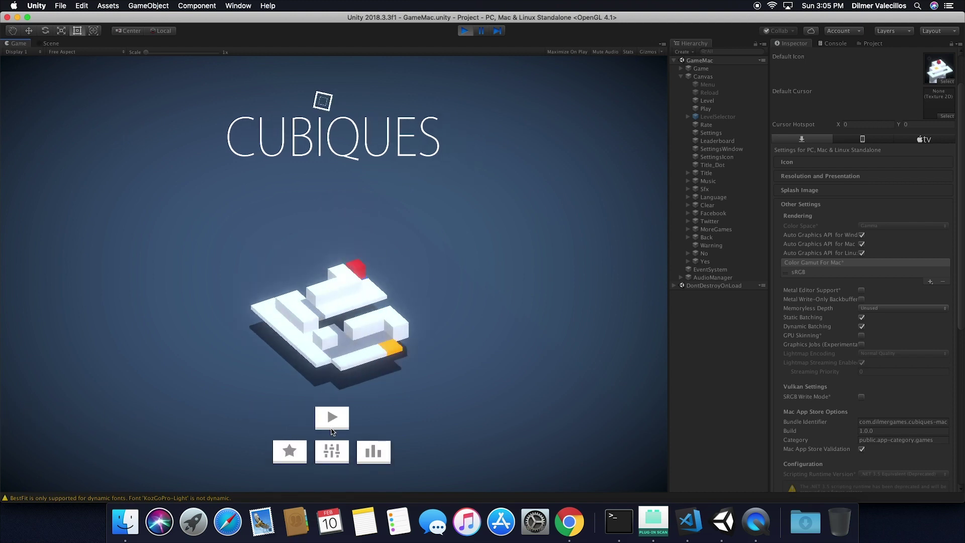
Play Cubiques level 1 from the title screen, then exit play mode.
{"action": "left_click", "coordinate": [331, 427]}
{"action": "left_click", "coordinate": [325, 189]}
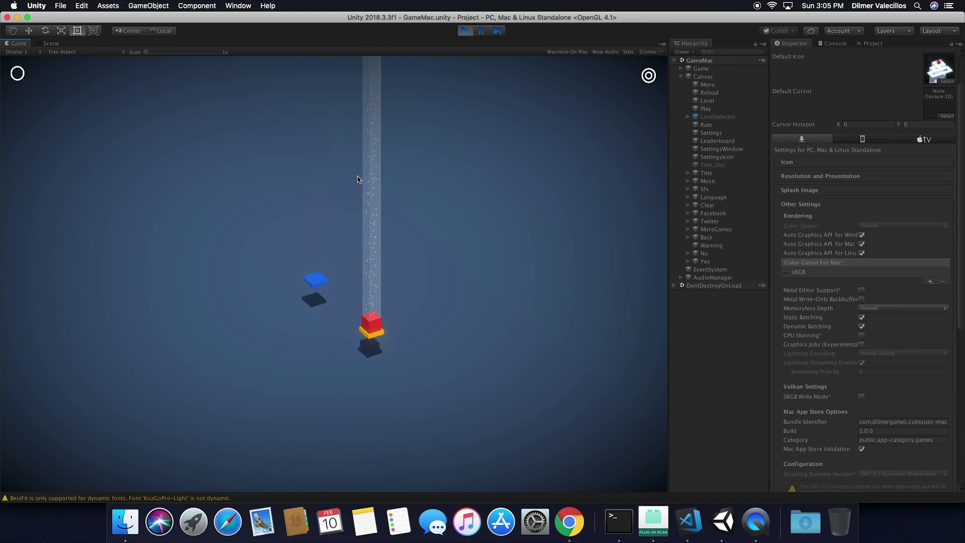
{"action": "left_click", "coordinate": [465, 31]}
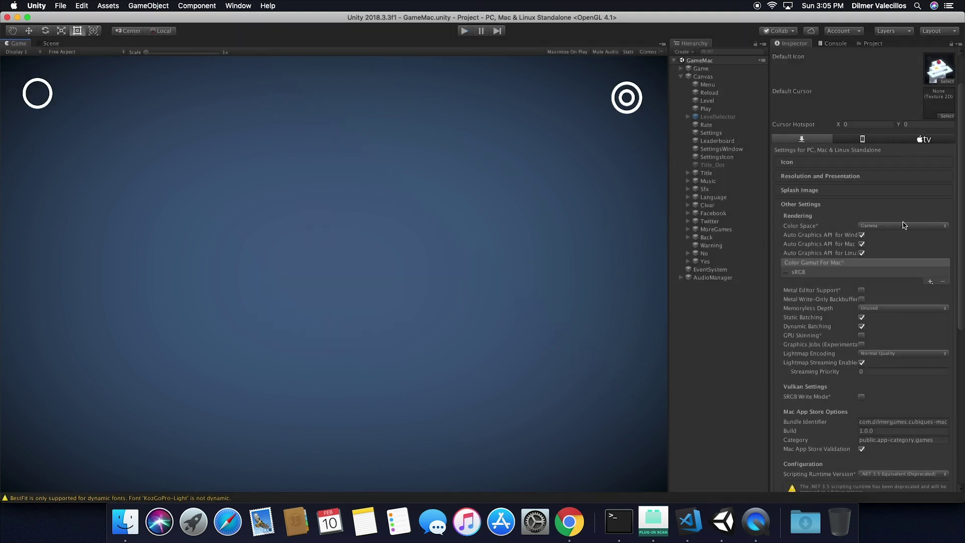
Uncheck Mac App Store Validation in the Inspector and open File > Build Settings.
{"action": "left_click_drag", "start_coordinate": [961, 197], "coordinate": [956, 293]}
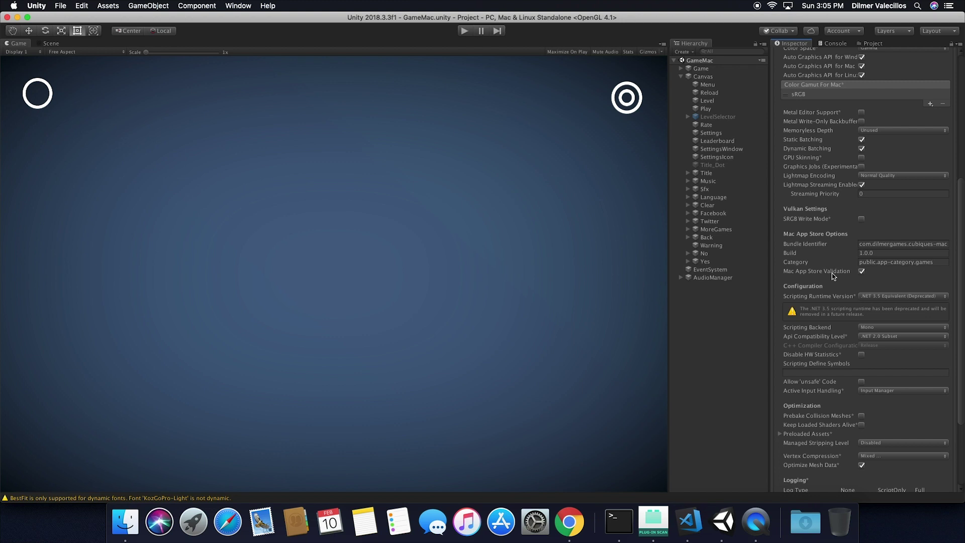
{"action": "left_click", "coordinate": [862, 272]}
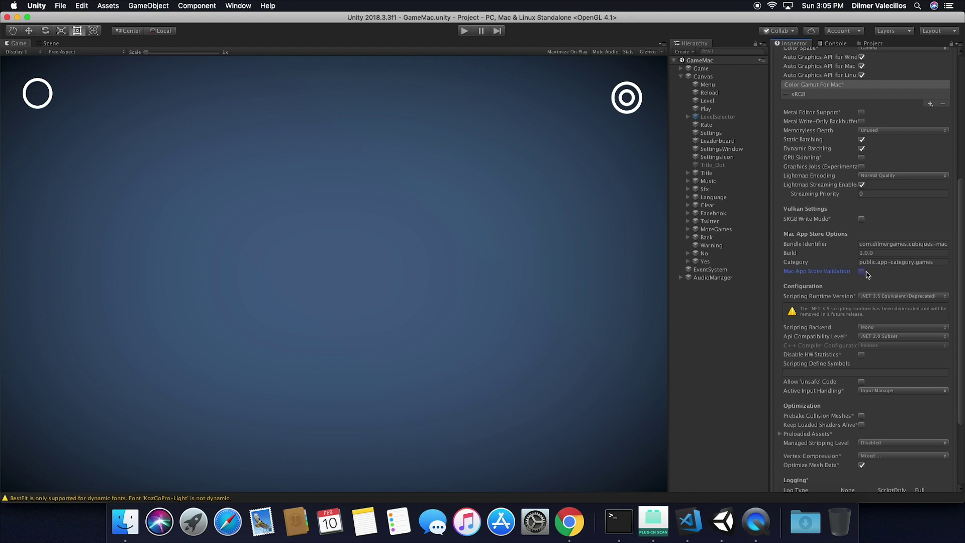
{"action": "left_click", "coordinate": [62, 7]}
{"action": "left_click", "coordinate": [83, 102]}
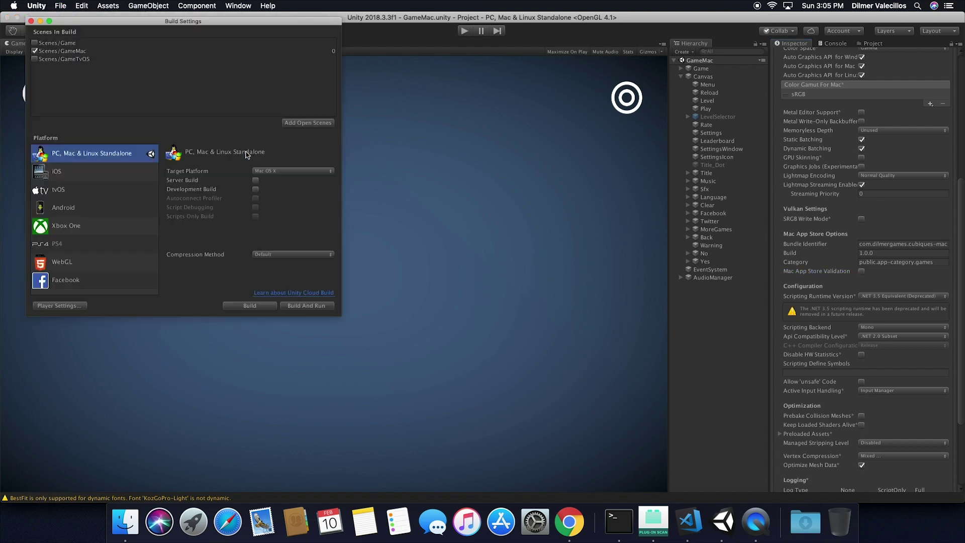
Start the Mac build and browse the expanded save dialog to the Desktop.
{"action": "left_click", "coordinate": [263, 307]}
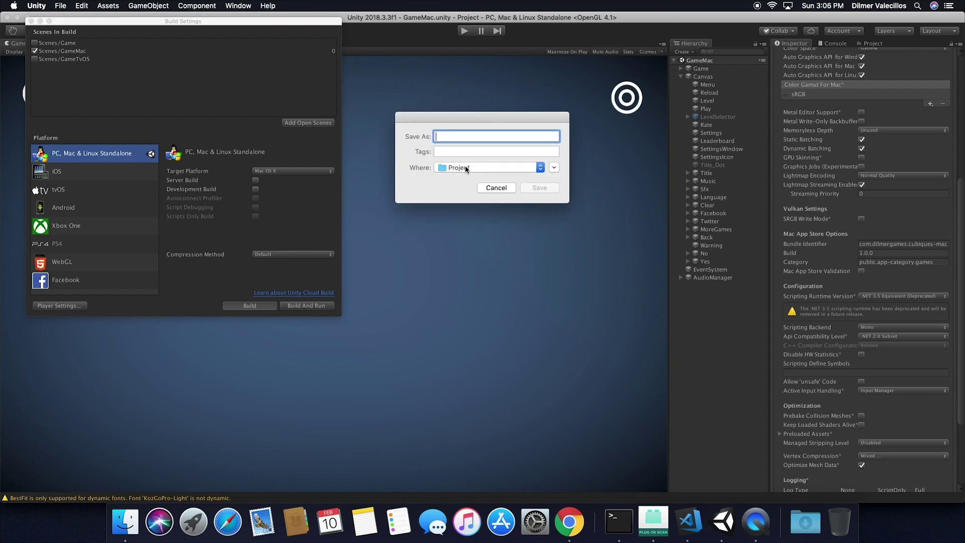
{"action": "left_click", "coordinate": [465, 168]}
{"action": "left_click", "coordinate": [465, 169]}
{"action": "left_click", "coordinate": [465, 169]}
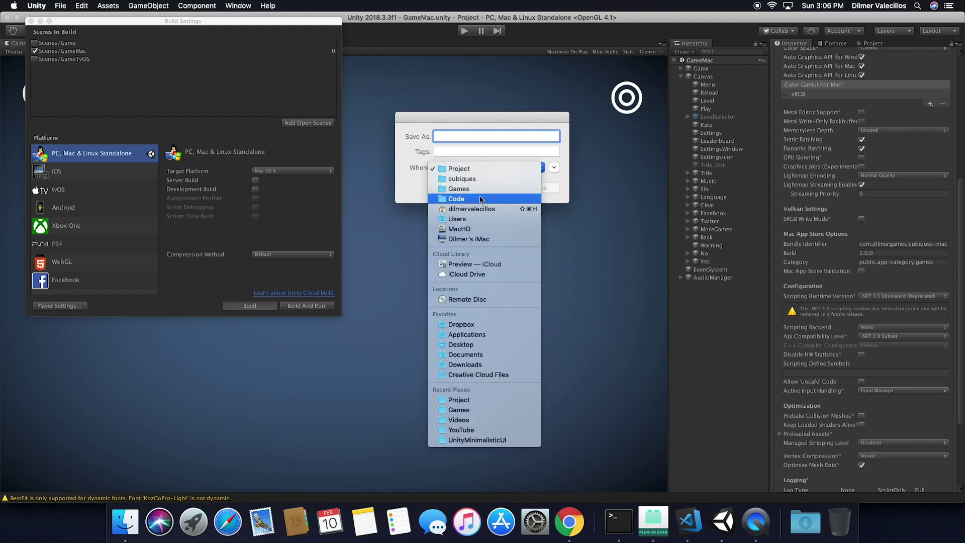
{"action": "left_click", "coordinate": [554, 168]}
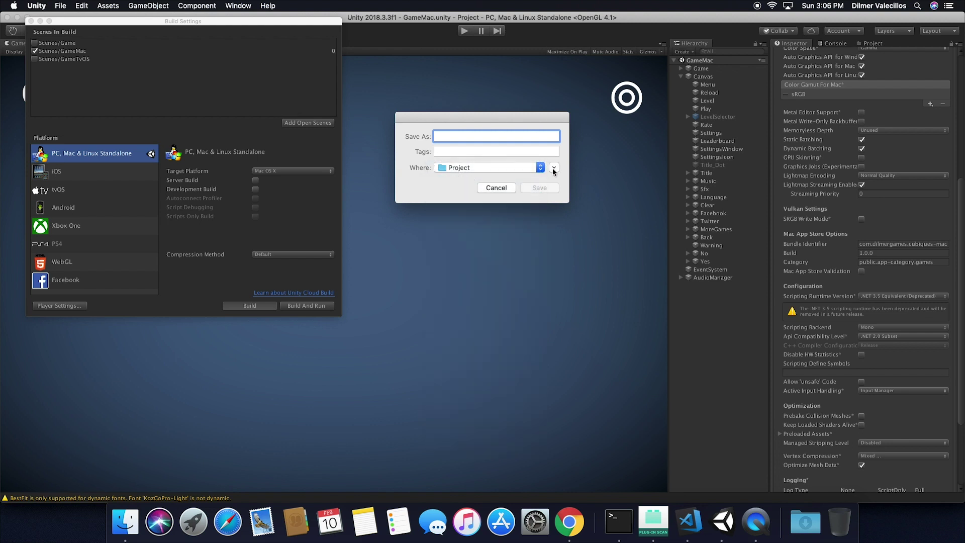
{"action": "left_click", "coordinate": [554, 168]}
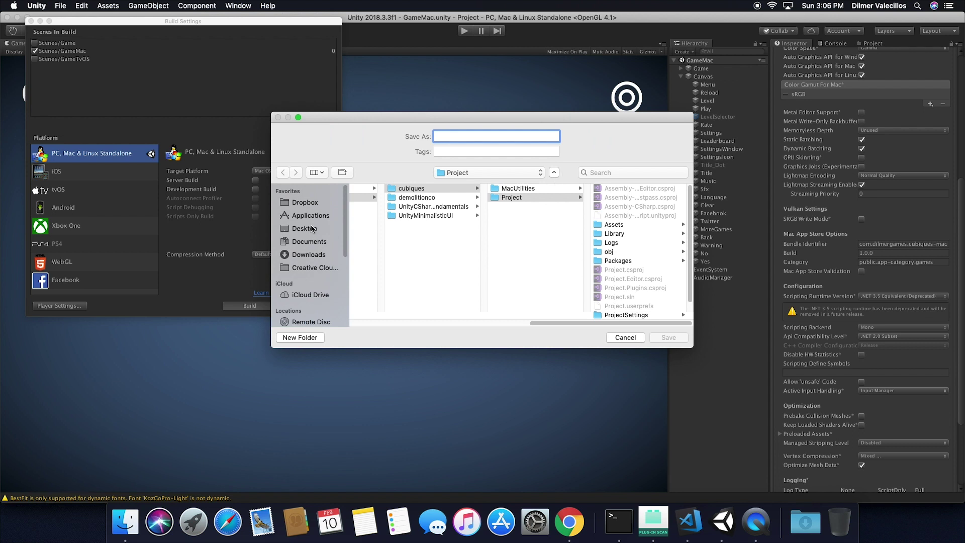
{"action": "left_click", "coordinate": [305, 227]}
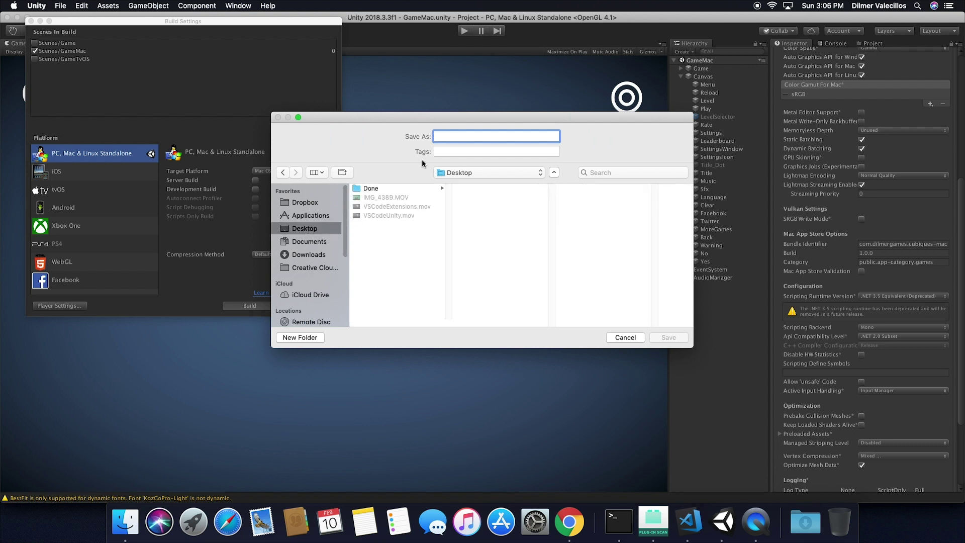
Create a CubiquesBuilds folder and save the build there as Cubiques.
{"action": "left_click", "coordinate": [304, 338]}
{"action": "type", "text": "C"}
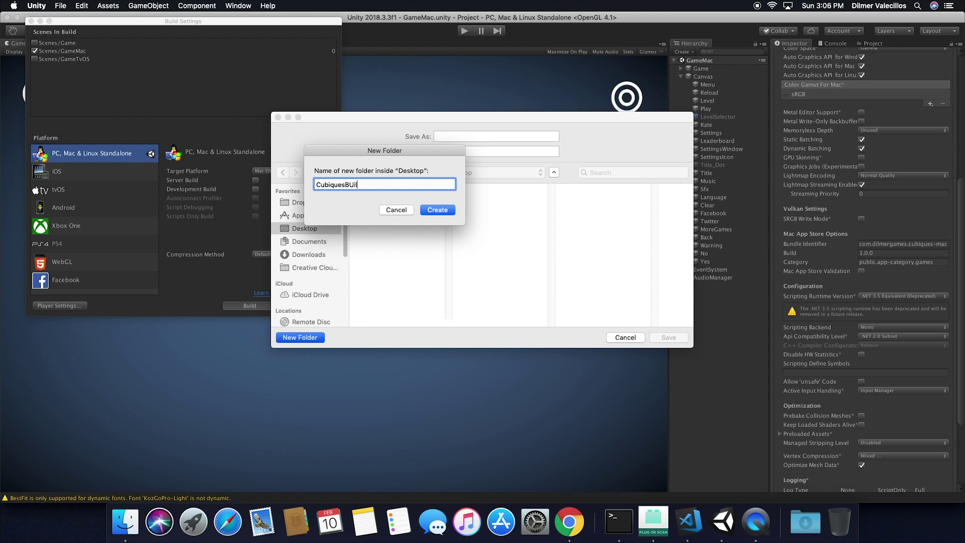
{"action": "type", "text": "ubiquesBuilds"}
{"action": "key", "text": "Return"}
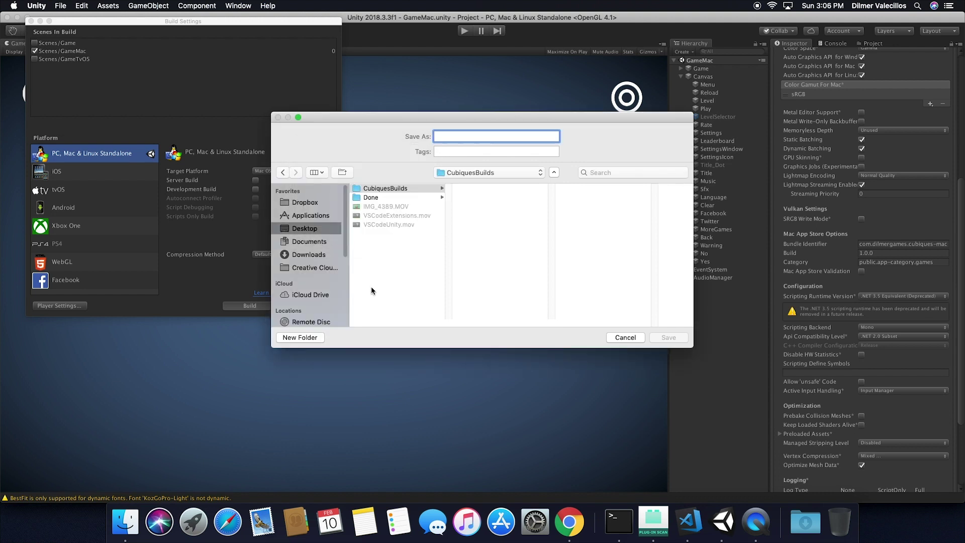
{"action": "type", "text": "Cubiques"}
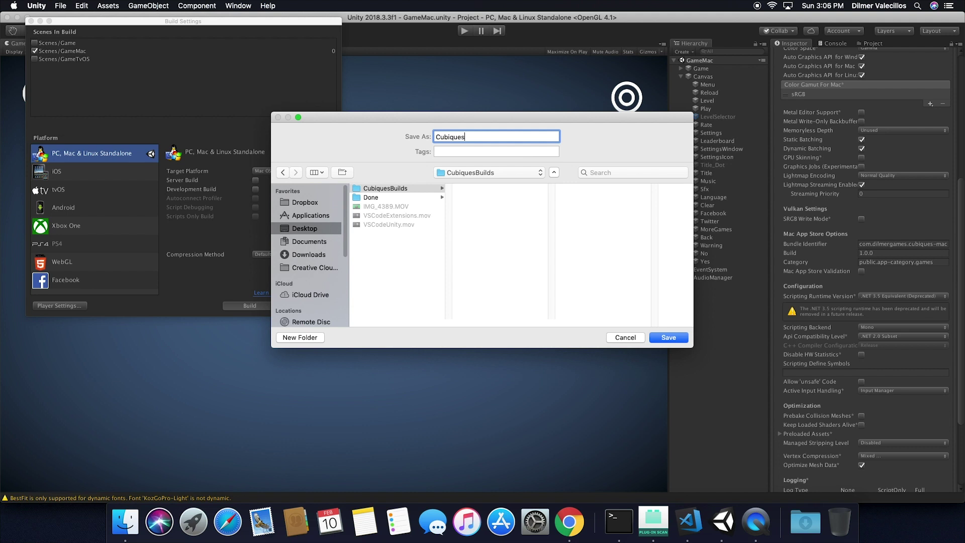
{"action": "left_click", "coordinate": [667, 341]}
{"action": "left_click", "coordinate": [576, 520]}
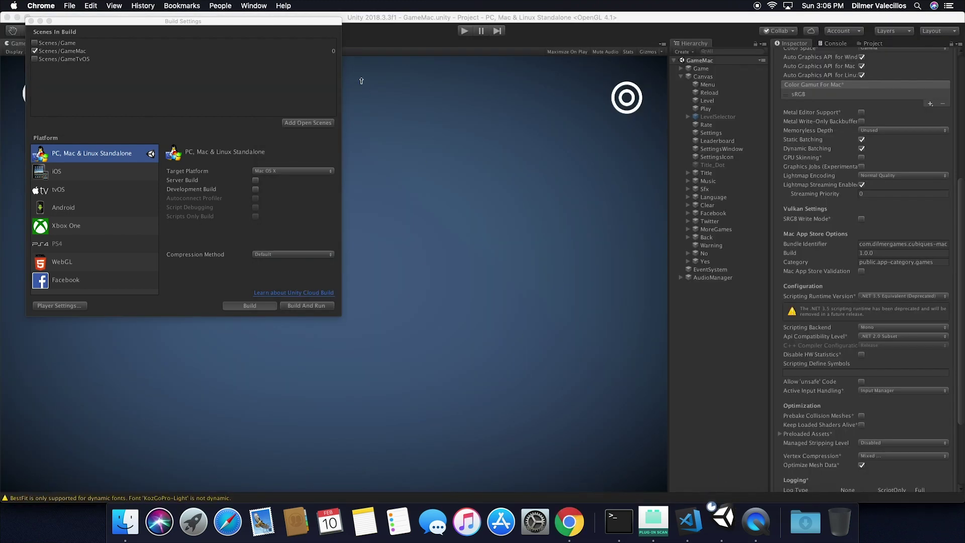
Review Cubiques' store information, pricing and availability, and the live 1.0.5 version page.
{"action": "left_click", "coordinate": [570, 522]}
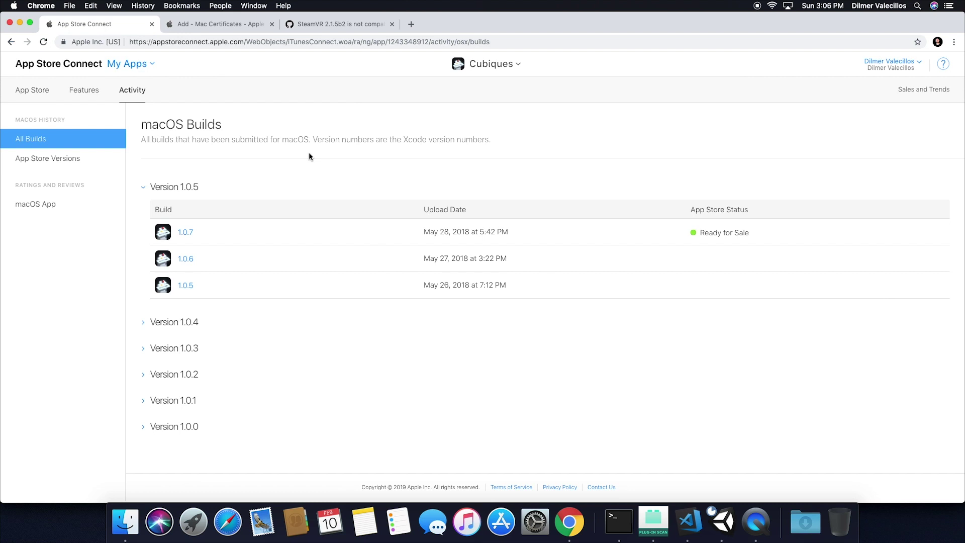
{"action": "left_click", "coordinate": [42, 97]}
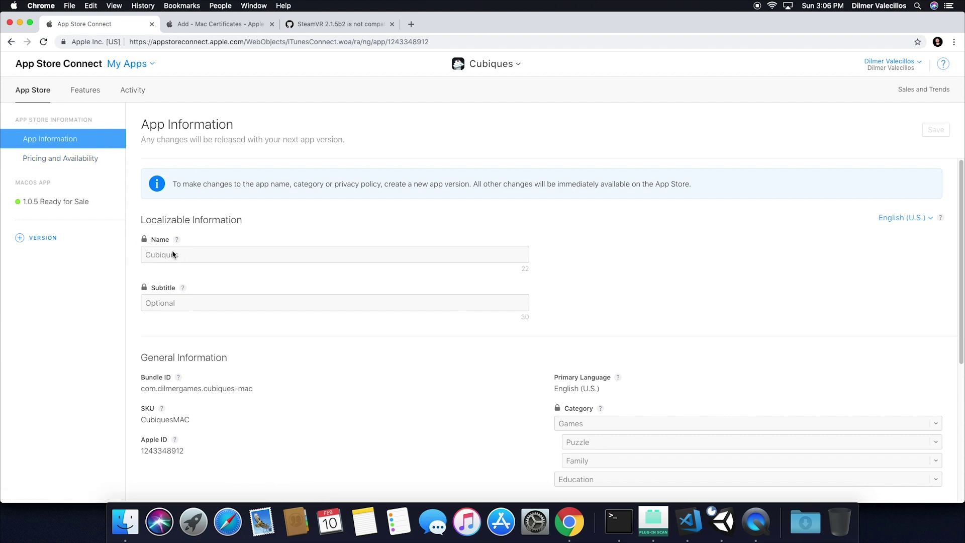
{"action": "scroll", "coordinate": [444, 338], "scroll_direction": "down", "scroll_amount": 5}
{"action": "scroll", "coordinate": [553, 237], "scroll_direction": "up", "scroll_amount": 5}
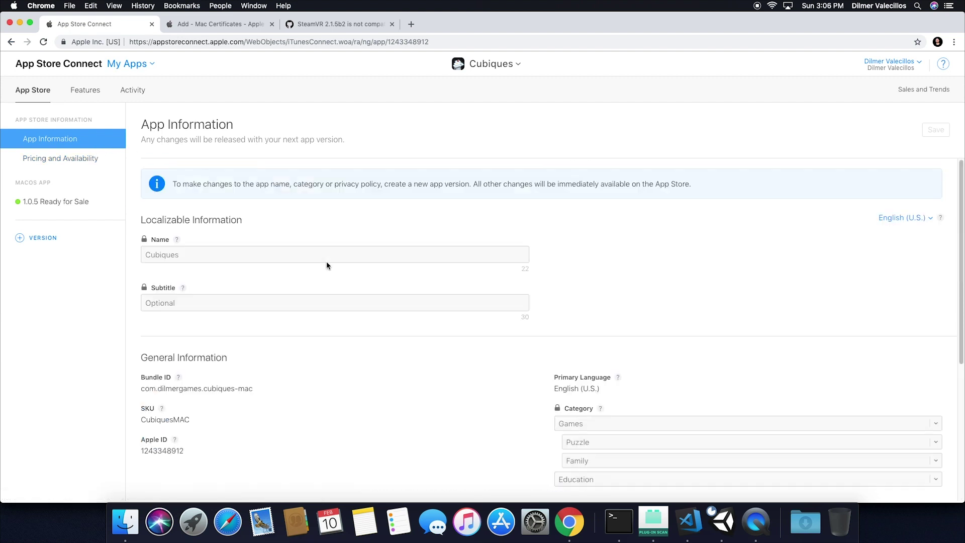
{"action": "left_click", "coordinate": [77, 161]}
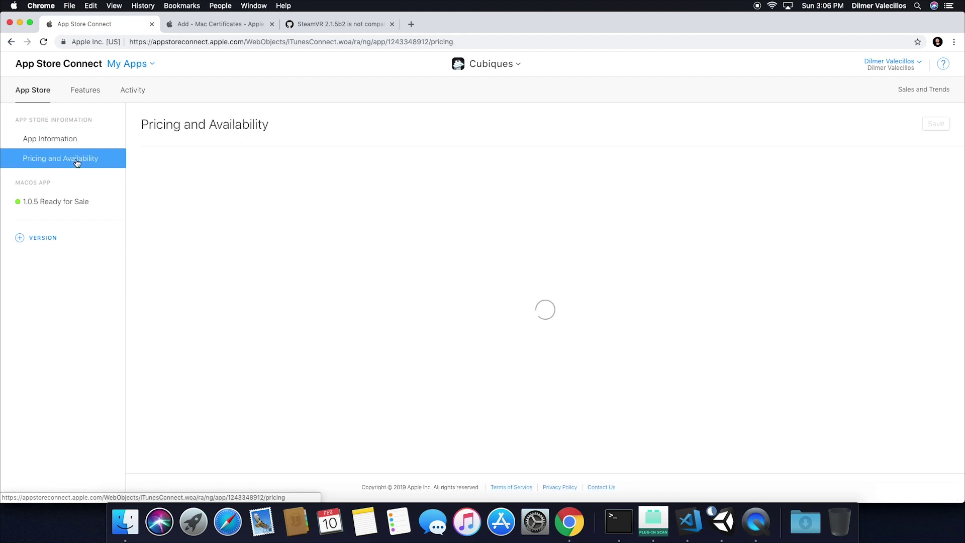
{"action": "left_click", "coordinate": [49, 202]}
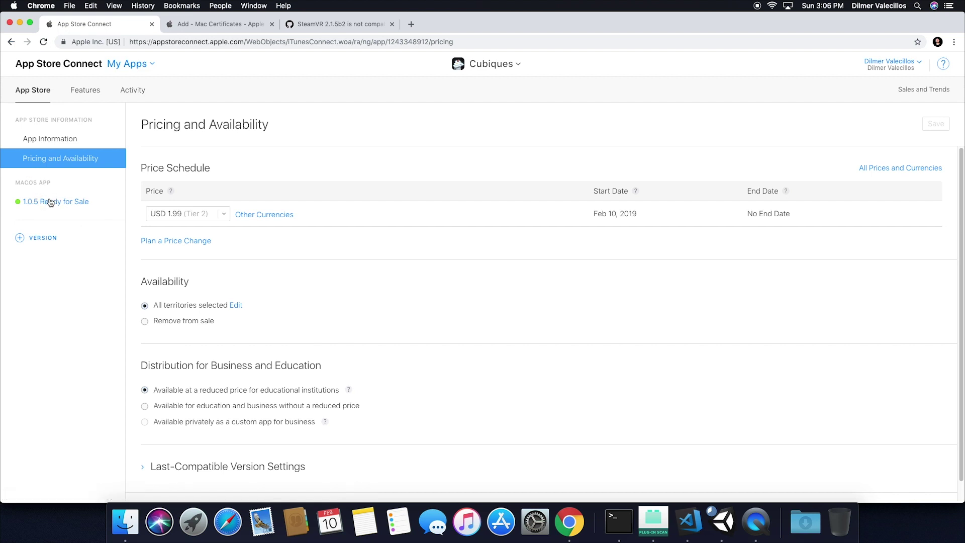
{"action": "left_click", "coordinate": [50, 203]}
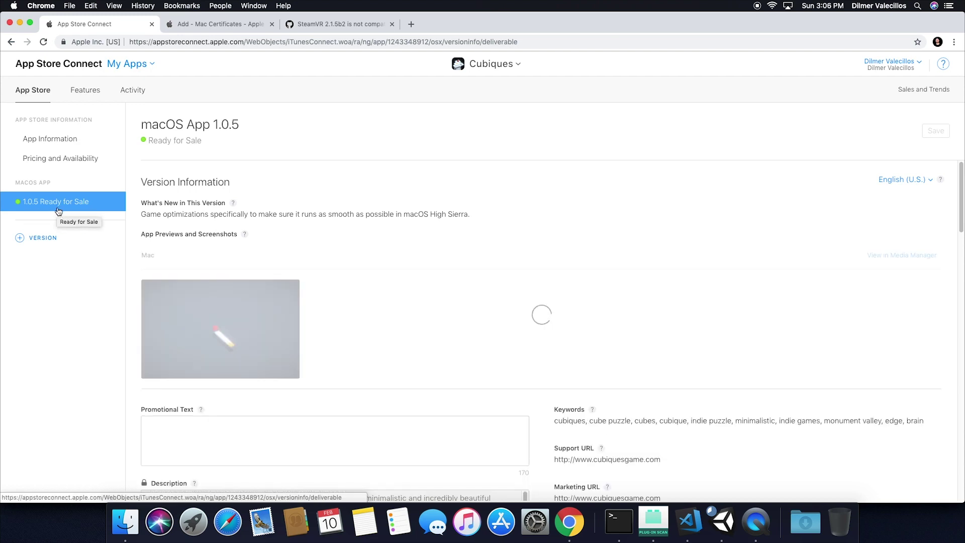
{"action": "scroll", "coordinate": [320, 304], "scroll_direction": "down", "scroll_amount": 15}
{"action": "scroll", "coordinate": [301, 281], "scroll_direction": "up", "scroll_amount": 15}
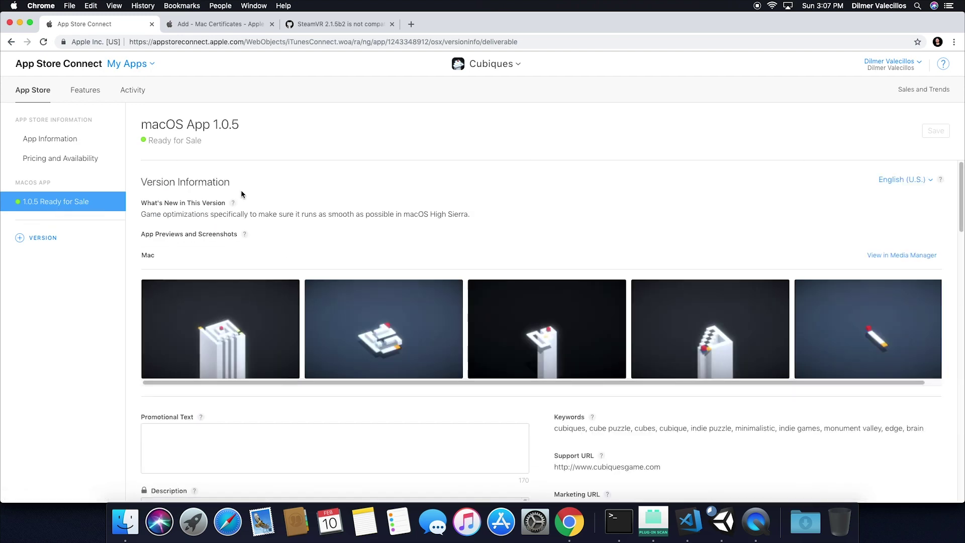
Expand macOS builds for versions 1.0.1 through 1.0.5 in Activity, then return to App Information.
{"action": "left_click", "coordinate": [132, 90]}
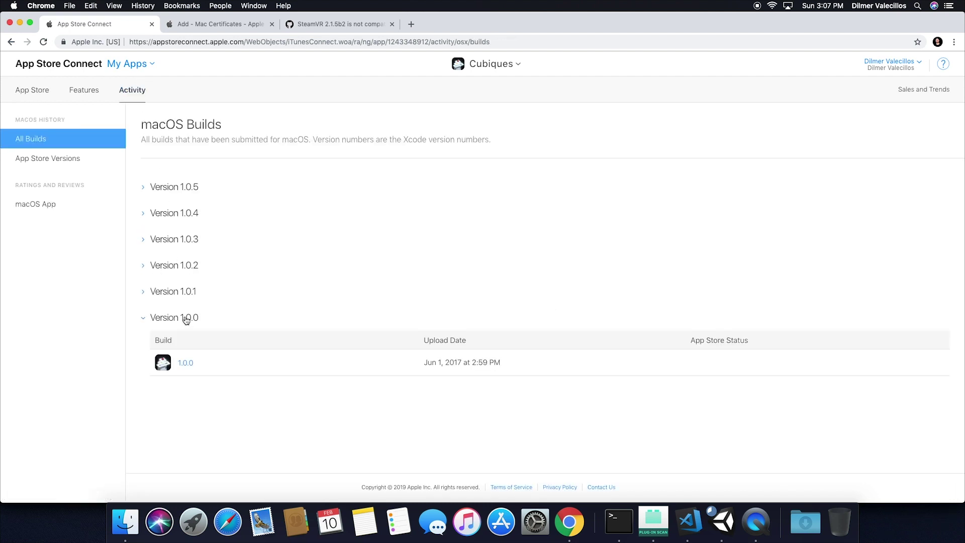
{"action": "left_click", "coordinate": [183, 294]}
{"action": "left_click", "coordinate": [183, 264]}
{"action": "left_click", "coordinate": [183, 241]}
{"action": "left_click", "coordinate": [187, 214]}
{"action": "left_click", "coordinate": [187, 189]}
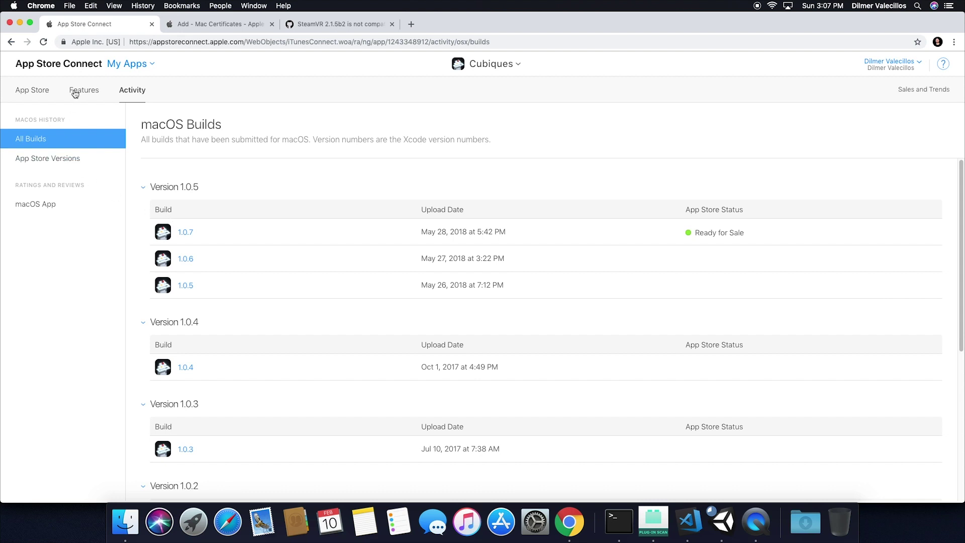
{"action": "left_click", "coordinate": [32, 90]}
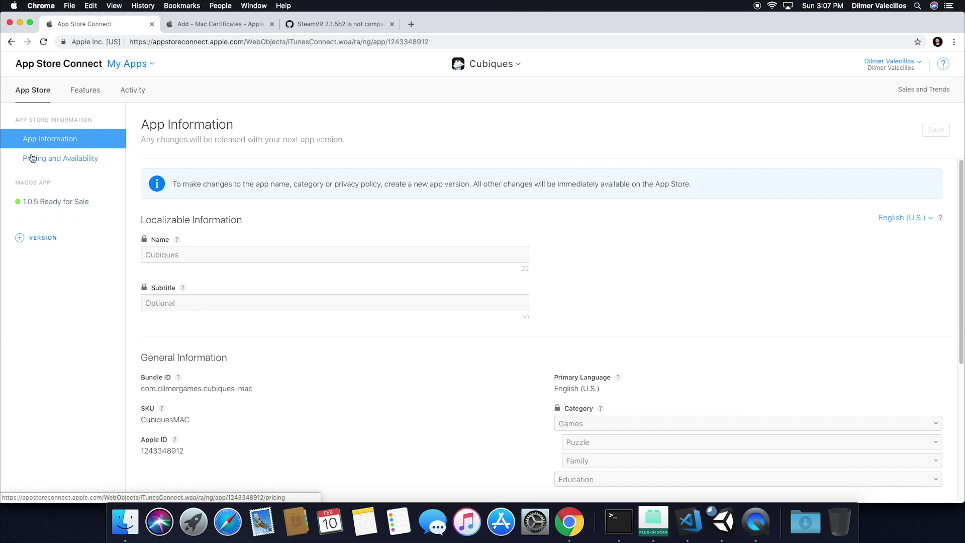
Create a new macOS app version 1.0.6.
{"action": "left_click", "coordinate": [40, 239]}
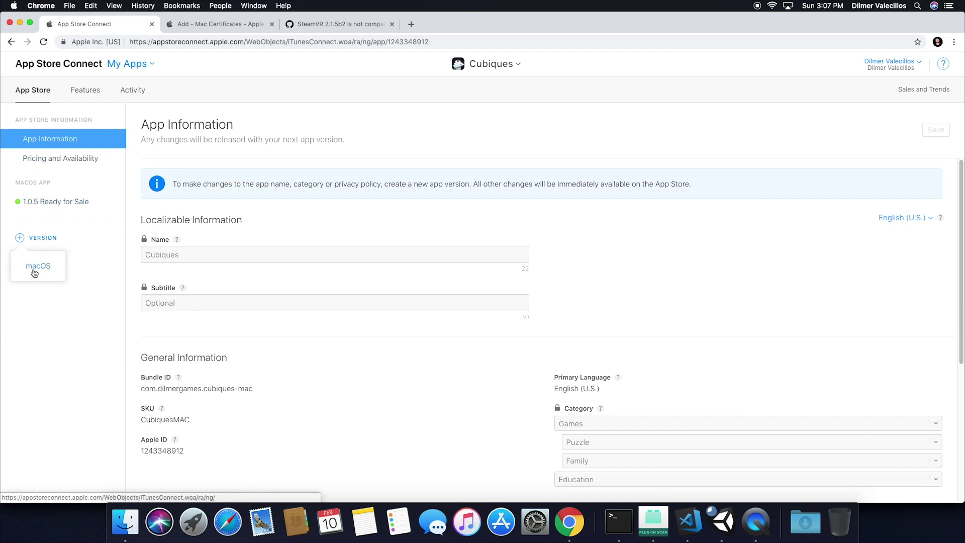
{"action": "left_click", "coordinate": [34, 273]}
{"action": "type", "text": "1.0.6"}
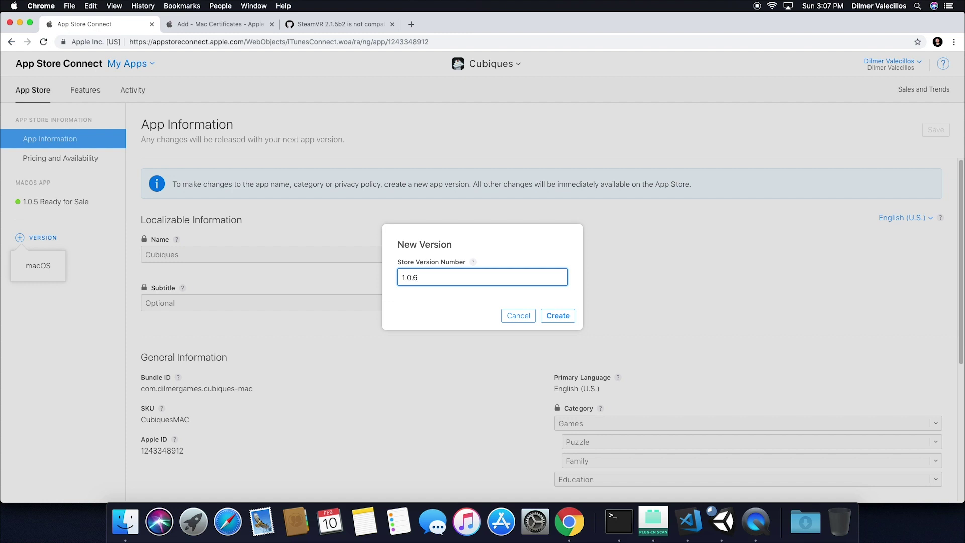
{"action": "left_click", "coordinate": [557, 316]}
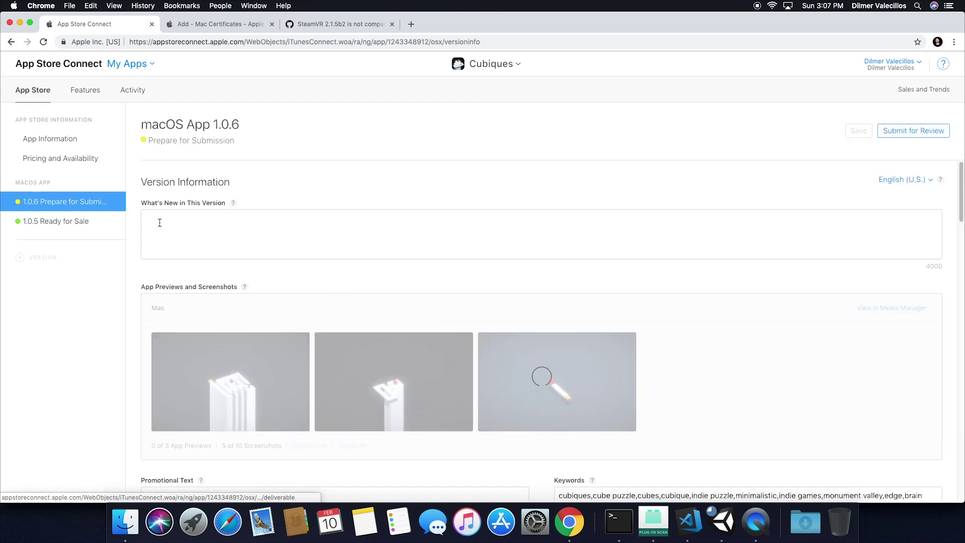
Write the What's New note 'We upgraded version of the game engine' and save.
{"action": "left_click", "coordinate": [149, 220]}
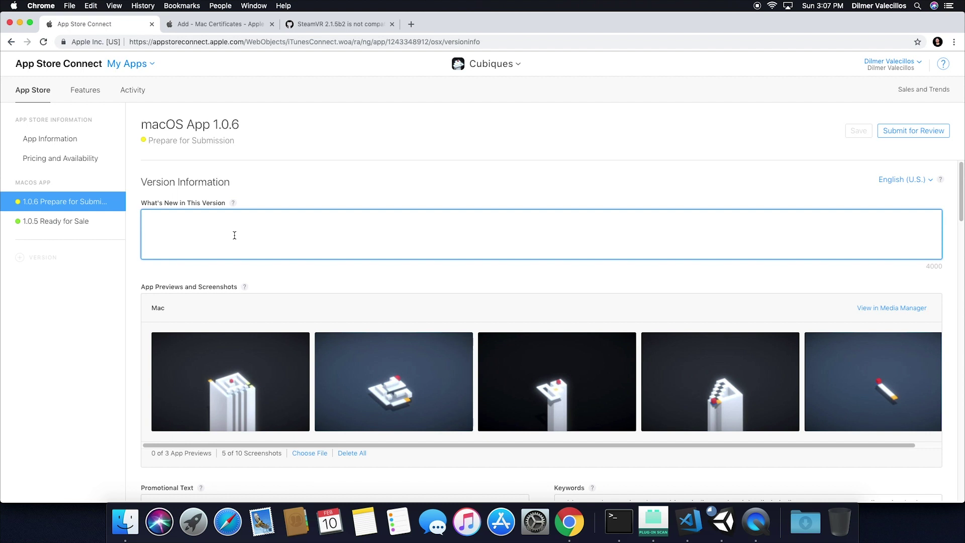
{"action": "type", "text": "We upgraded underd"}
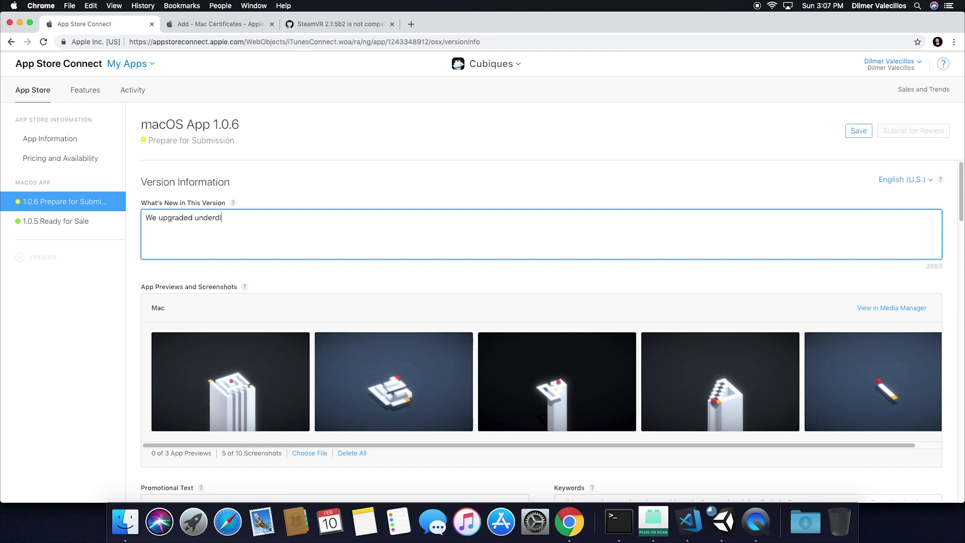
{"action": "type", "text": "yling game engine."}
{"action": "double_click", "coordinate": [214, 223]}
{"action": "key", "text": "BackSpace"}
{"action": "type", "text": "version of the game engine."}
{"action": "key", "text": "super+a"}
{"action": "left_click", "coordinate": [863, 134]}
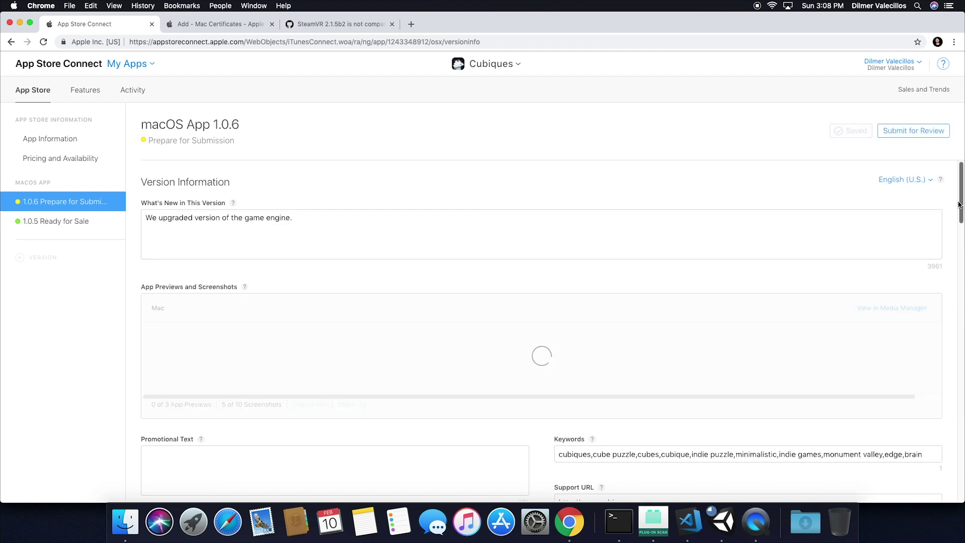
Check the localization language list and scroll through the 1.0.6 version page.
{"action": "left_click", "coordinate": [911, 181]}
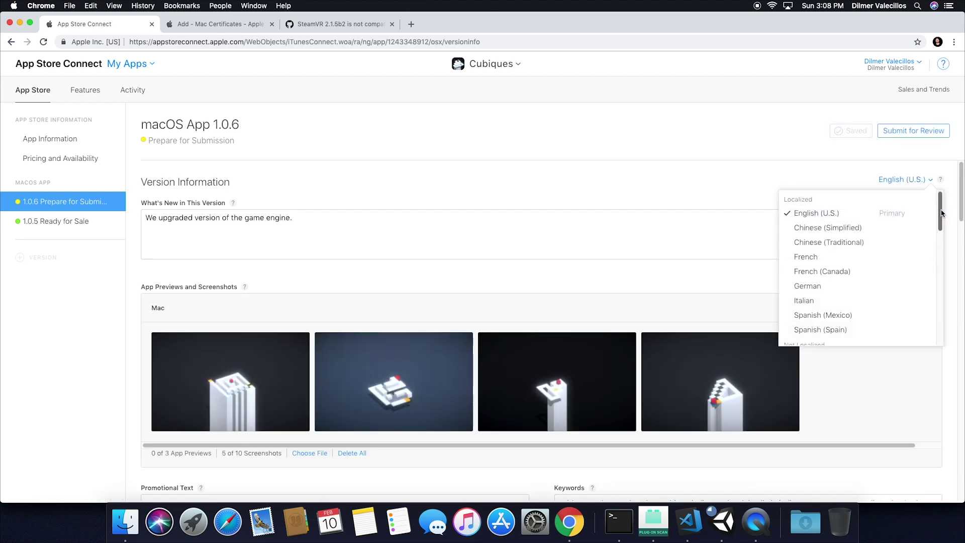
{"action": "scroll", "coordinate": [944, 213], "scroll_direction": "down", "scroll_amount": 3}
{"action": "scroll", "coordinate": [943, 213], "scroll_direction": "up", "scroll_amount": 3}
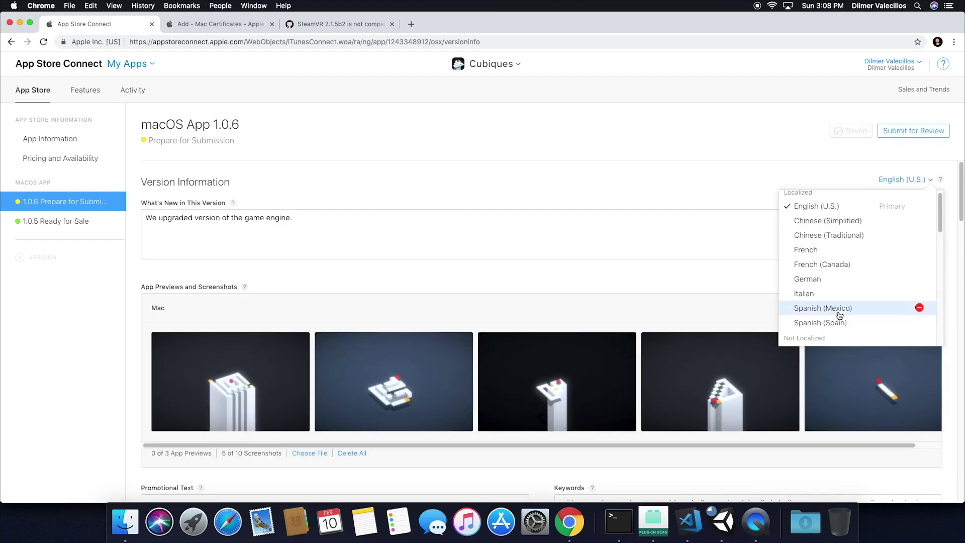
{"action": "left_click", "coordinate": [695, 194]}
{"action": "left_click_drag", "start_coordinate": [962, 199], "coordinate": [954, 297]}
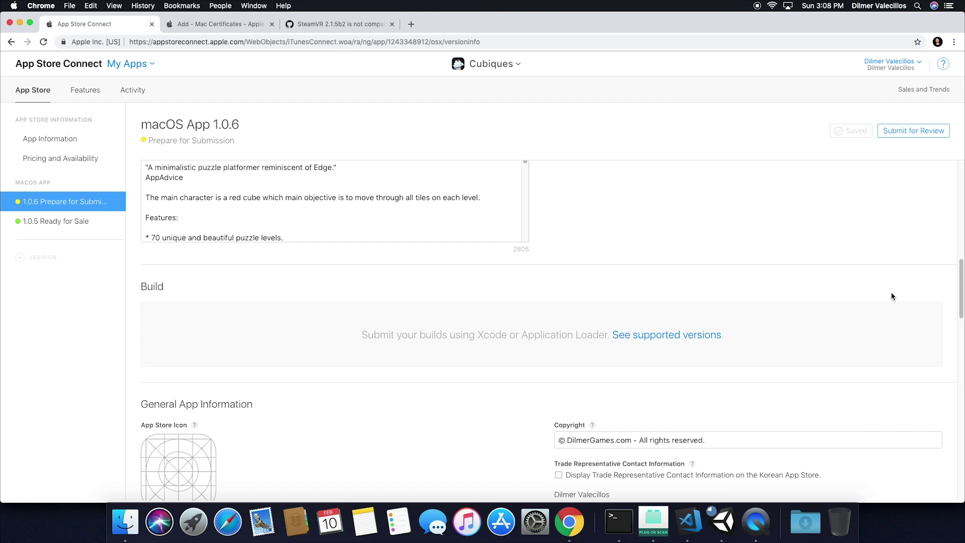
{"action": "left_click_drag", "start_coordinate": [963, 295], "coordinate": [139, 130]}
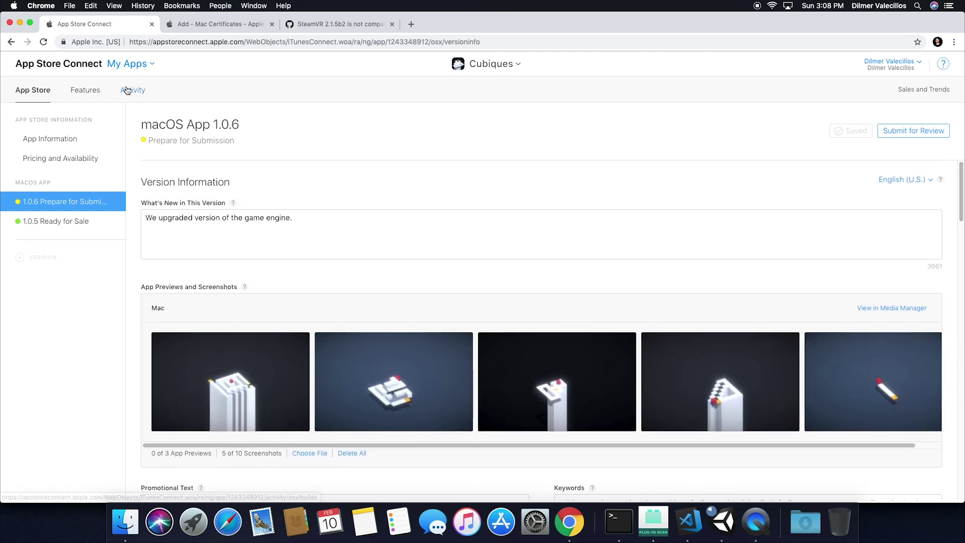
Expand Version 1.0.5 under Activity's macOS Builds, then go to the Add Mac Certificate page.
{"action": "left_click", "coordinate": [124, 91]}
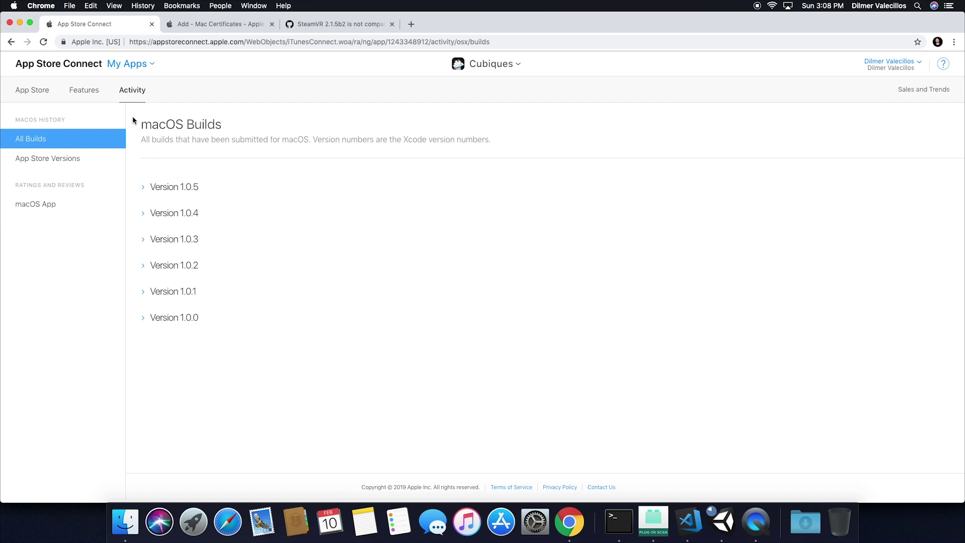
{"action": "left_click", "coordinate": [185, 190]}
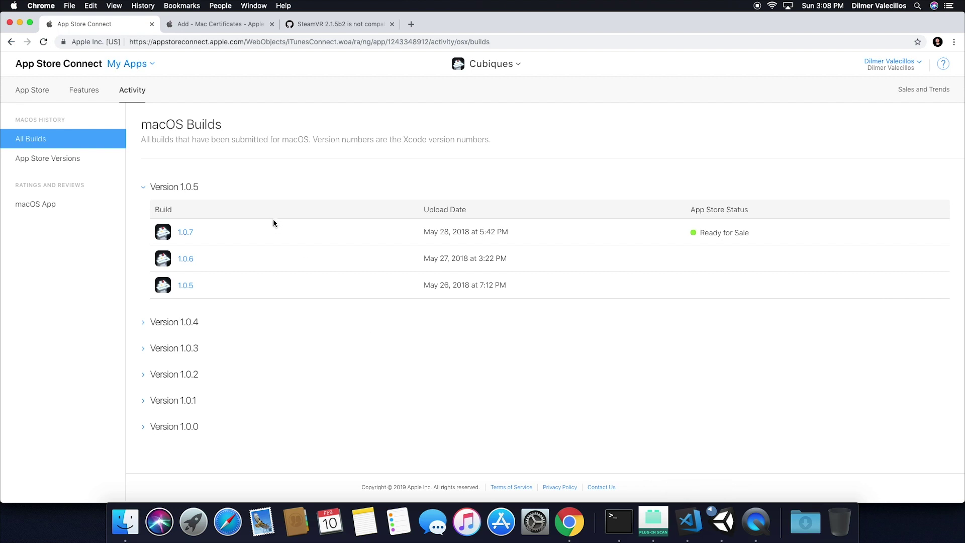
{"action": "left_click", "coordinate": [191, 23]}
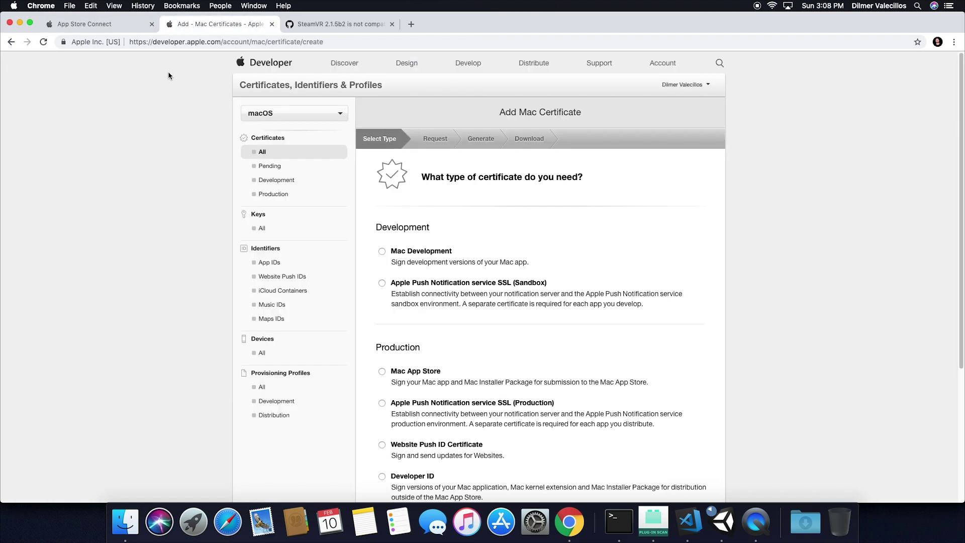
Inspect the page address and keep macOS as the certificate platform.
{"action": "left_click", "coordinate": [265, 110]}
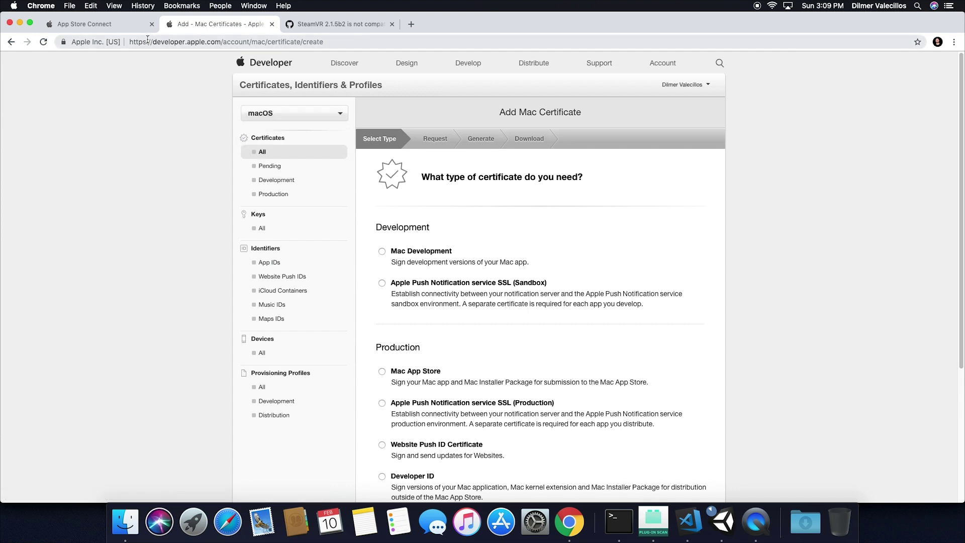
{"action": "left_click", "coordinate": [130, 42]}
{"action": "left_click", "coordinate": [130, 42]}
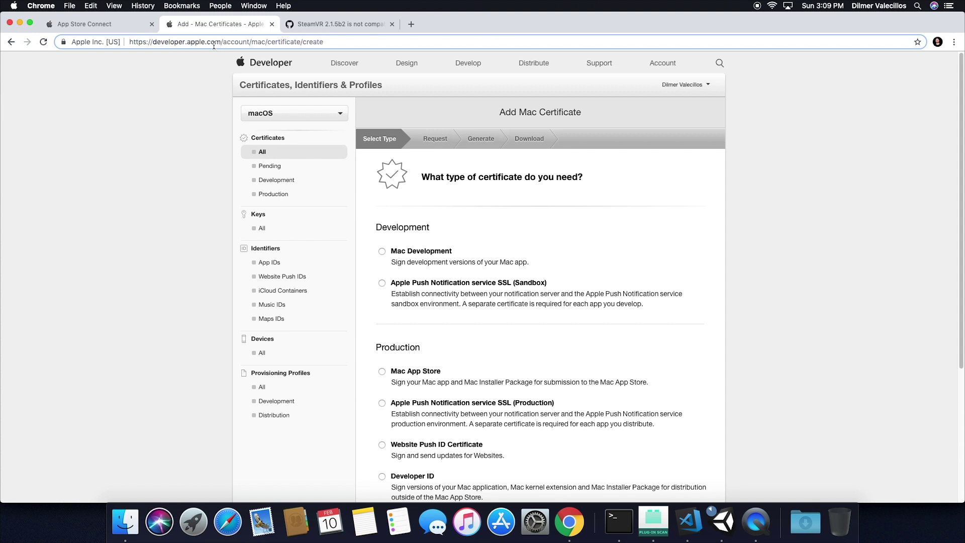
{"action": "left_click_drag", "start_coordinate": [327, 42], "coordinate": [129, 41]}
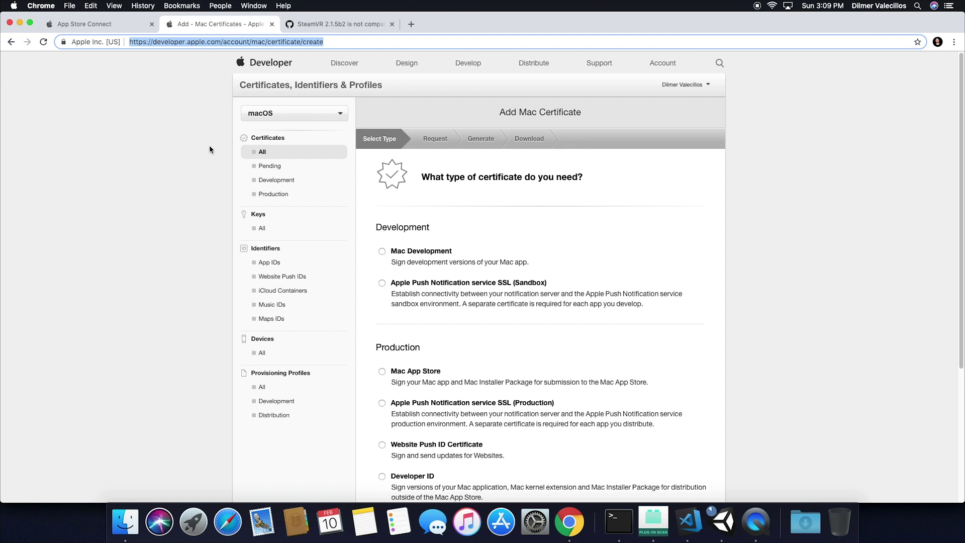
{"action": "left_click", "coordinate": [274, 115]}
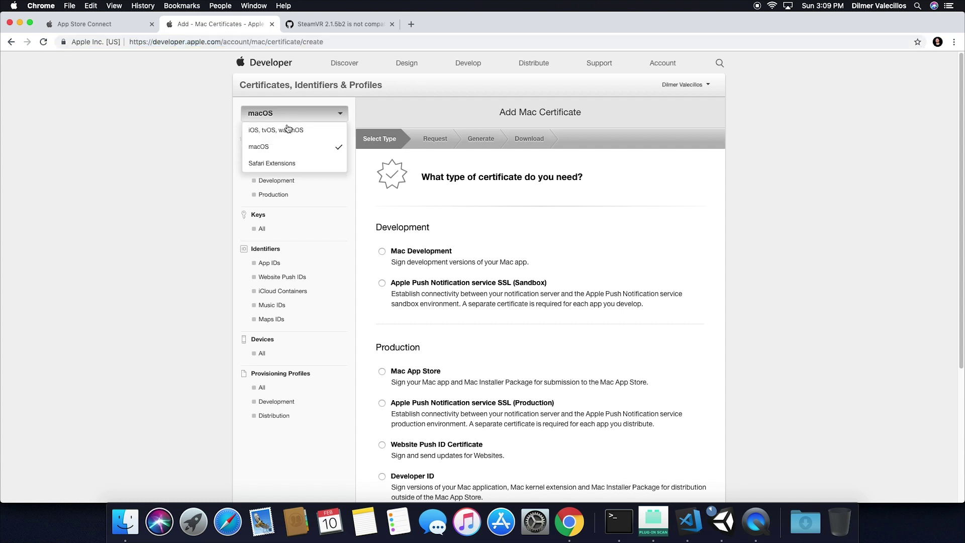
{"action": "left_click", "coordinate": [269, 149]}
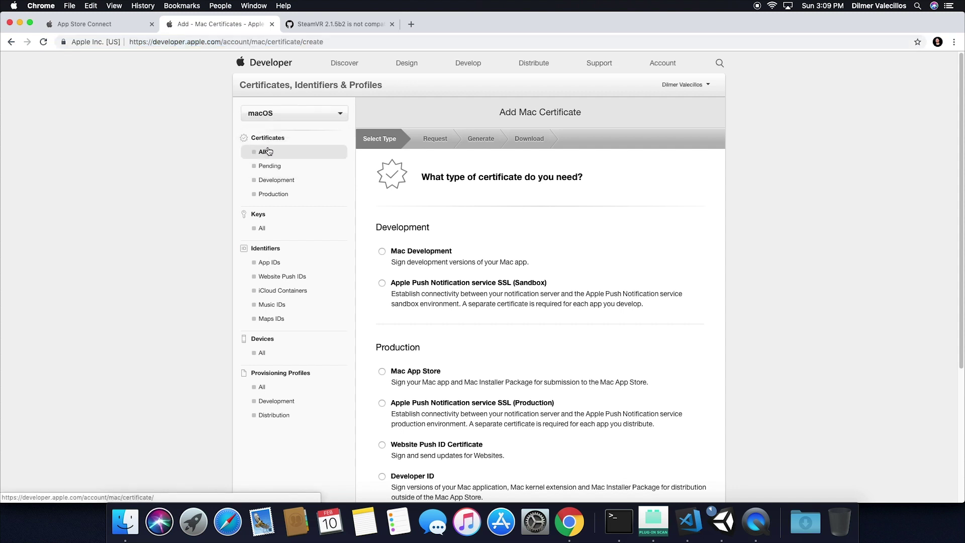
{"action": "scroll", "coordinate": [526, 271], "scroll_direction": "down", "scroll_amount": 3}
{"action": "scroll", "coordinate": [526, 272], "scroll_direction": "up", "scroll_amount": 3}
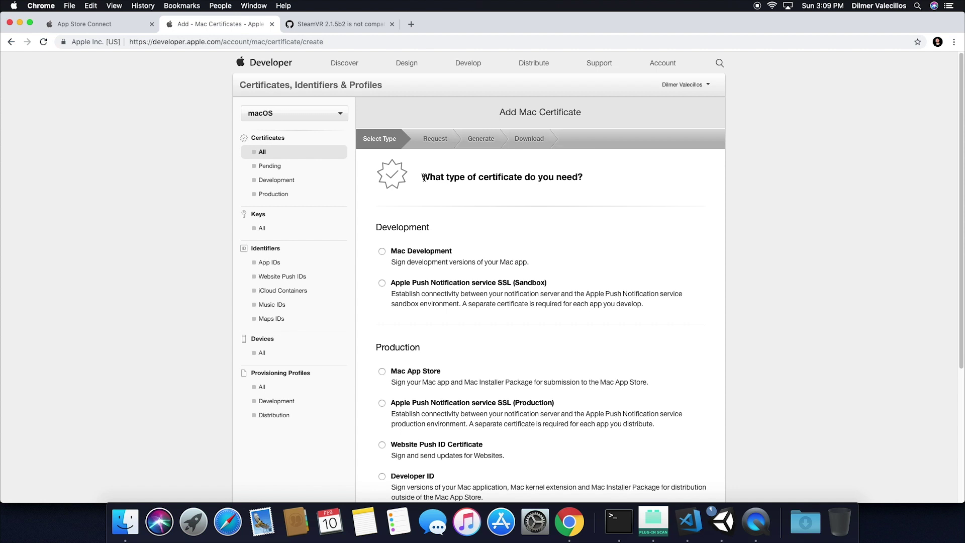
Choose Mac App Store, then Mac App Distribution, continuing to the CSR instructions.
{"action": "left_click", "coordinate": [382, 252]}
{"action": "left_click", "coordinate": [382, 285]}
{"action": "scroll", "coordinate": [962, 194], "scroll_direction": "down", "scroll_amount": 5}
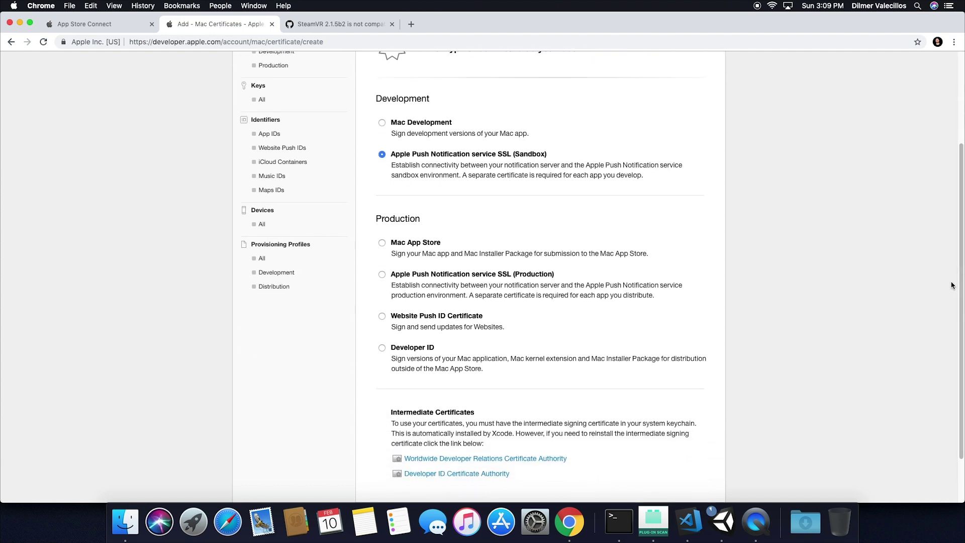
{"action": "left_click", "coordinate": [382, 242]}
{"action": "scroll", "coordinate": [960, 262], "scroll_direction": "down", "scroll_amount": 2}
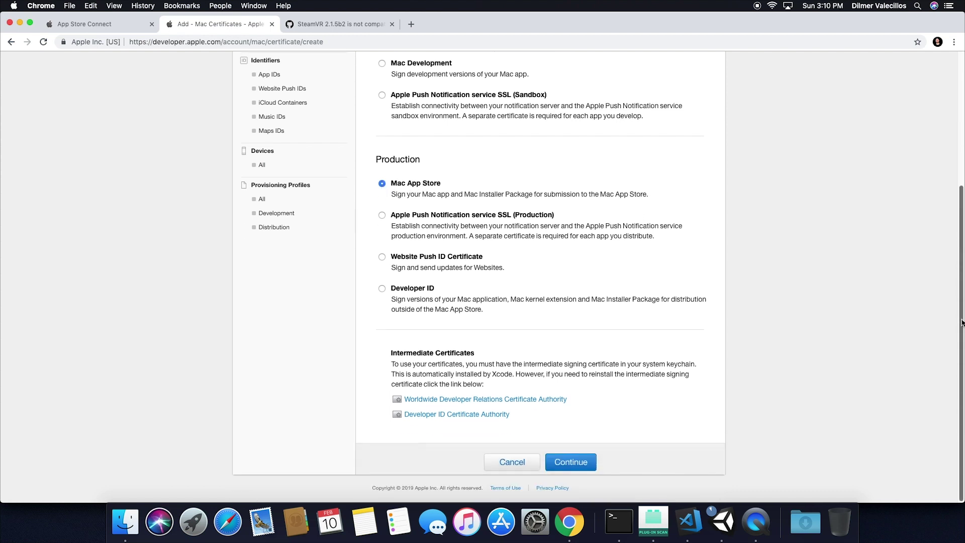
{"action": "left_click", "coordinate": [580, 465]}
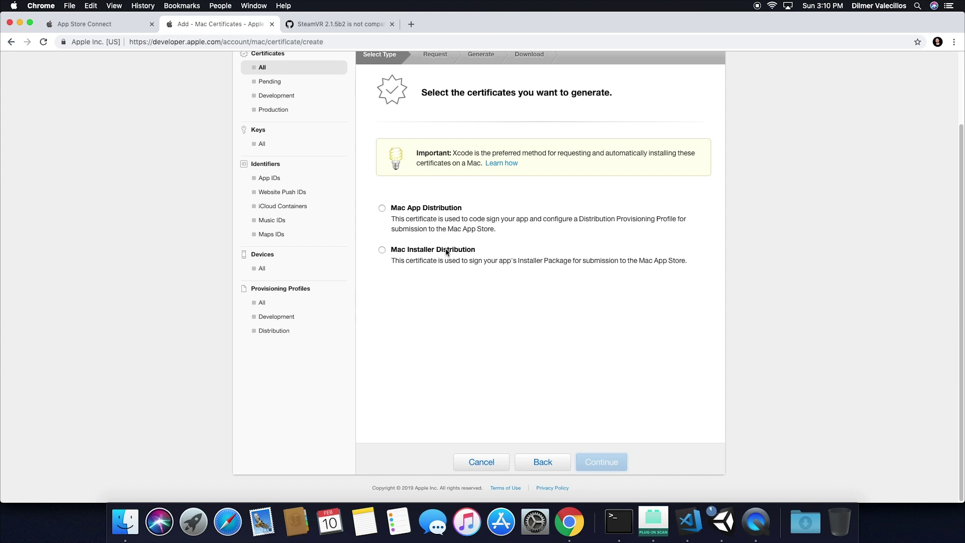
{"action": "left_click", "coordinate": [382, 209]}
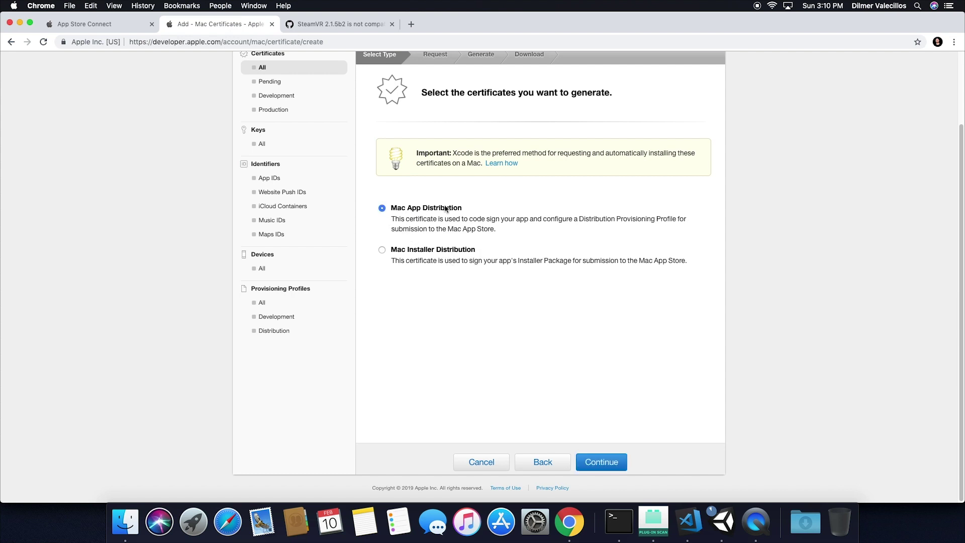
{"action": "left_click", "coordinate": [603, 462]}
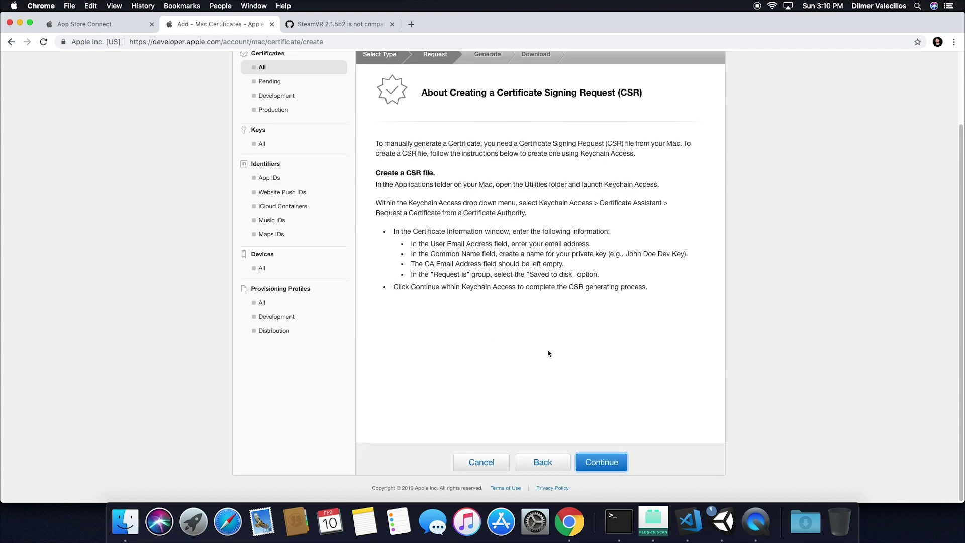
Launch Keychain Access through Spotlight.
{"action": "key", "text": "super+space"}
{"action": "type", "text": "key"}
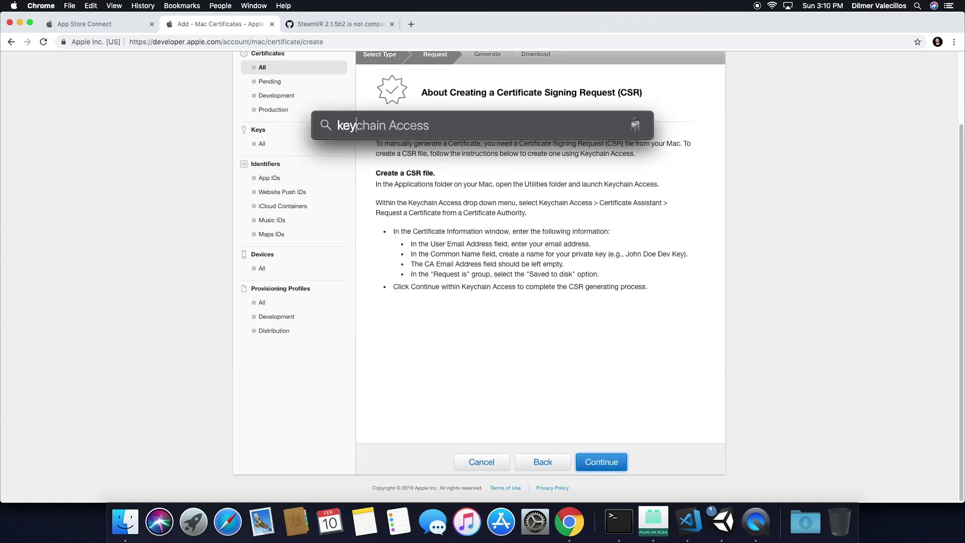
{"action": "key", "text": "Return"}
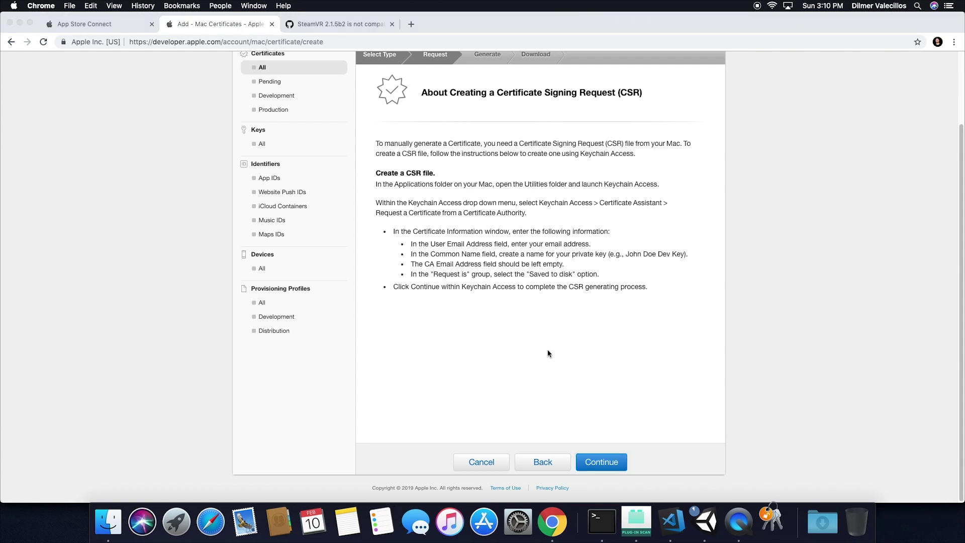
{"action": "left_click_drag", "start_coordinate": [432, 176], "coordinate": [461, 245]}
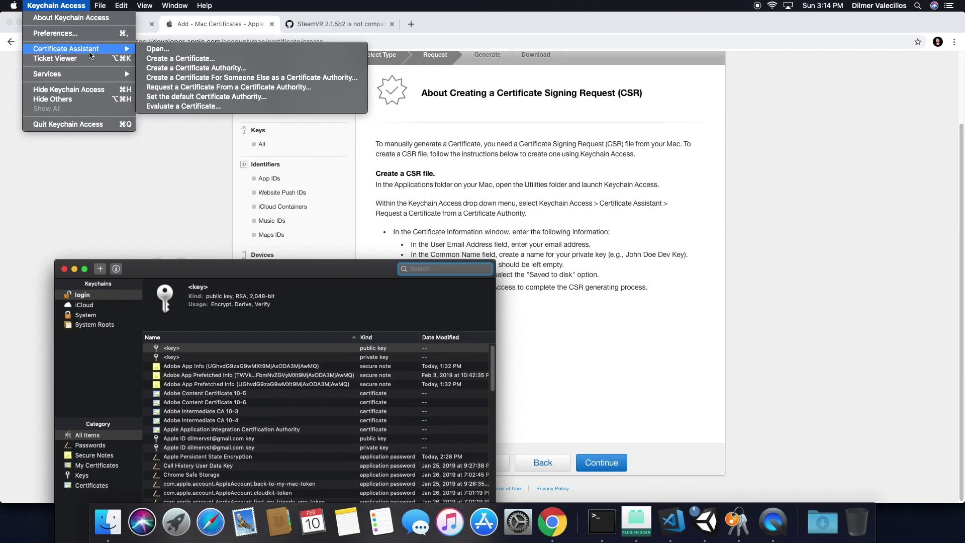
Request a CA certificate with the user's email, saved to disk on the Desktop.
{"action": "left_click", "coordinate": [205, 90]}
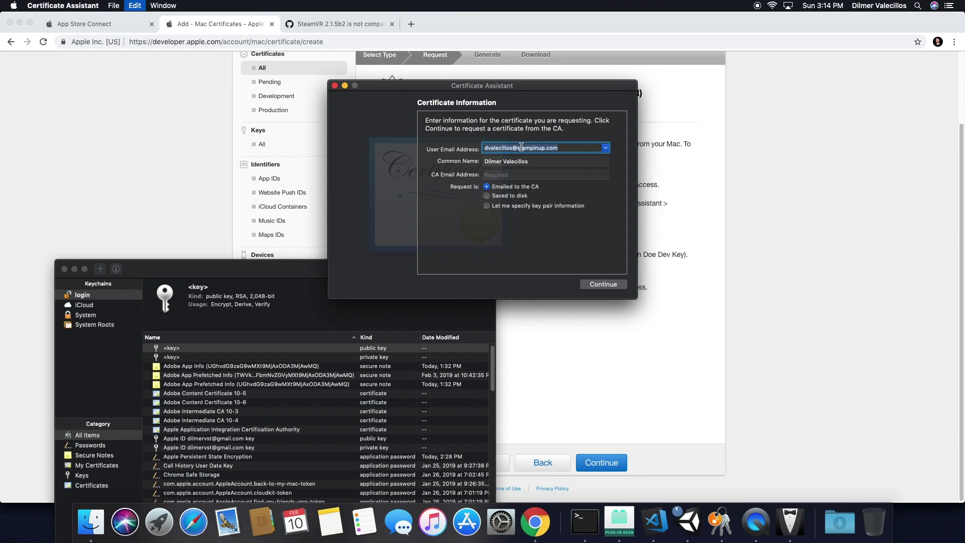
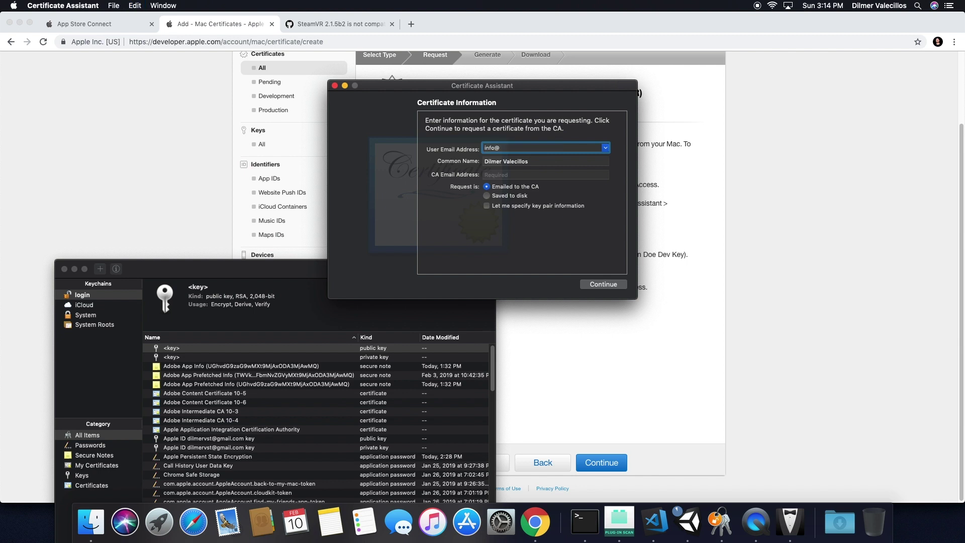
{"action": "left_click", "coordinate": [488, 197]}
{"action": "left_click", "coordinate": [595, 285]}
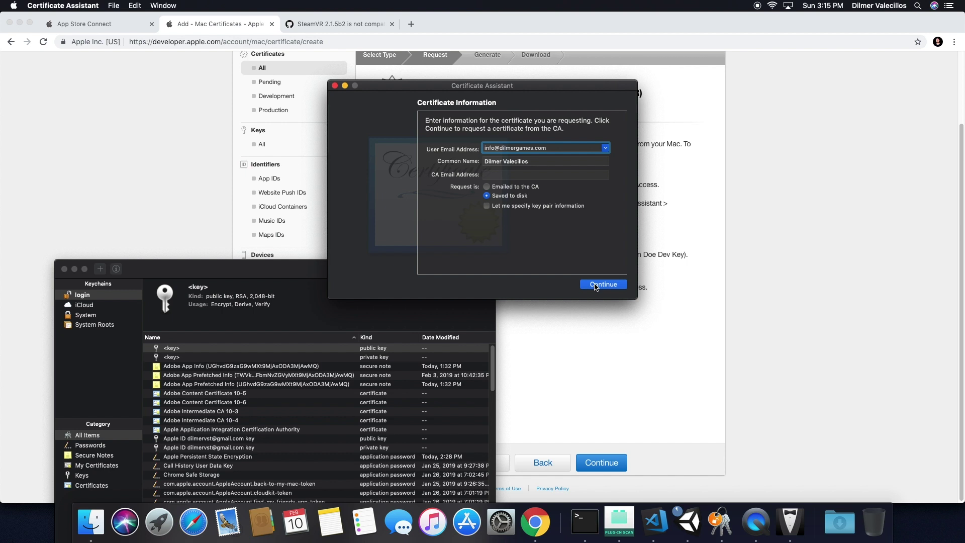
{"action": "left_click", "coordinate": [596, 284]}
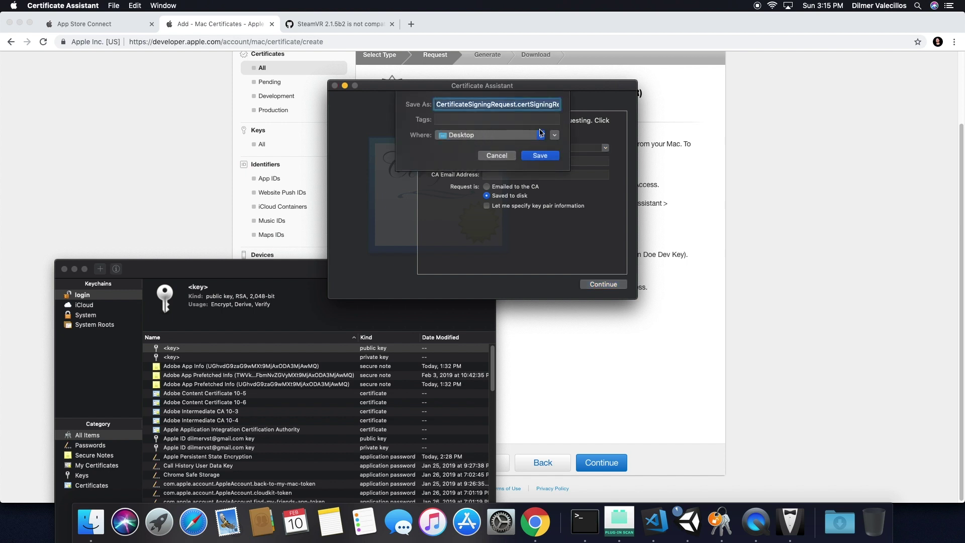
{"action": "left_click", "coordinate": [539, 156]}
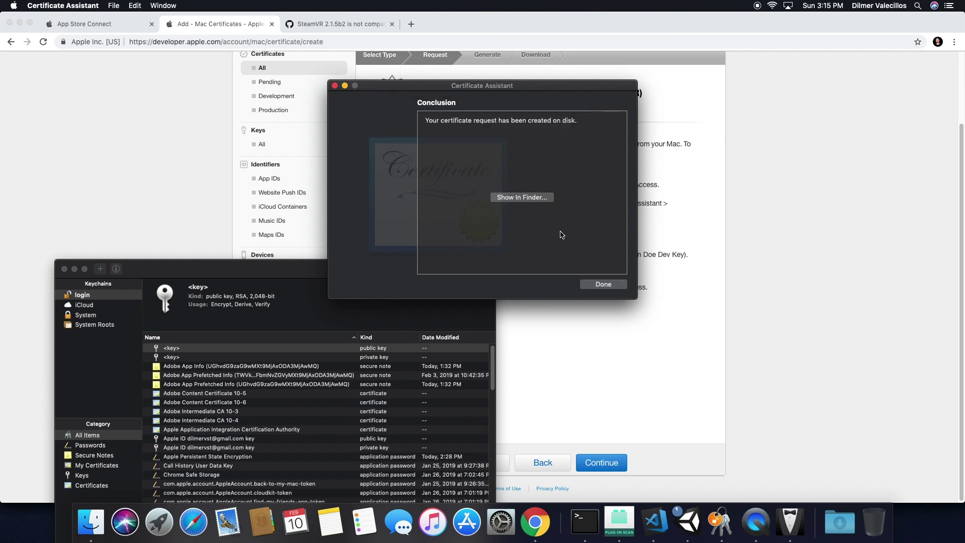
{"action": "left_click", "coordinate": [603, 285]}
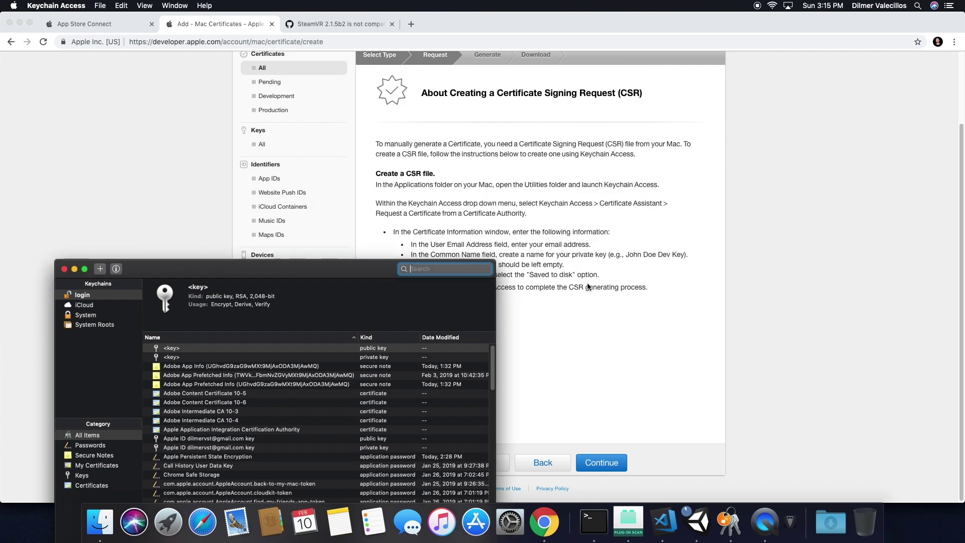
Upload the Desktop signing request and generate the Mac App Distribution certificate.
{"action": "key", "text": "super+q"}
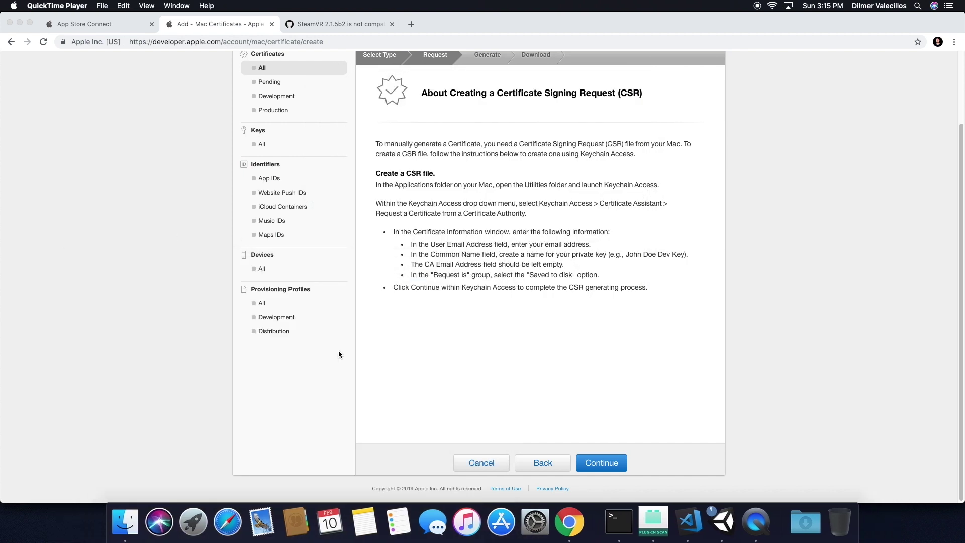
{"action": "left_click", "coordinate": [483, 371]}
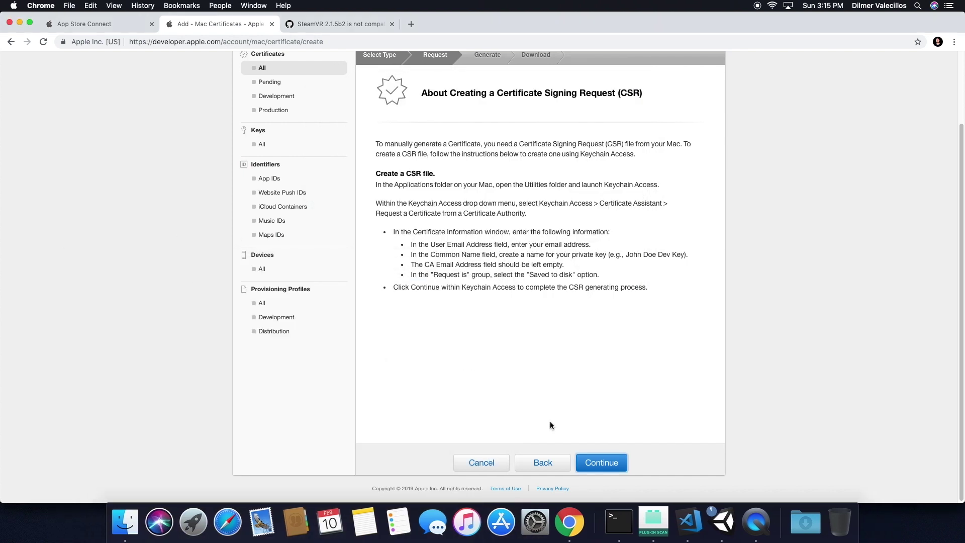
{"action": "left_click", "coordinate": [614, 468]}
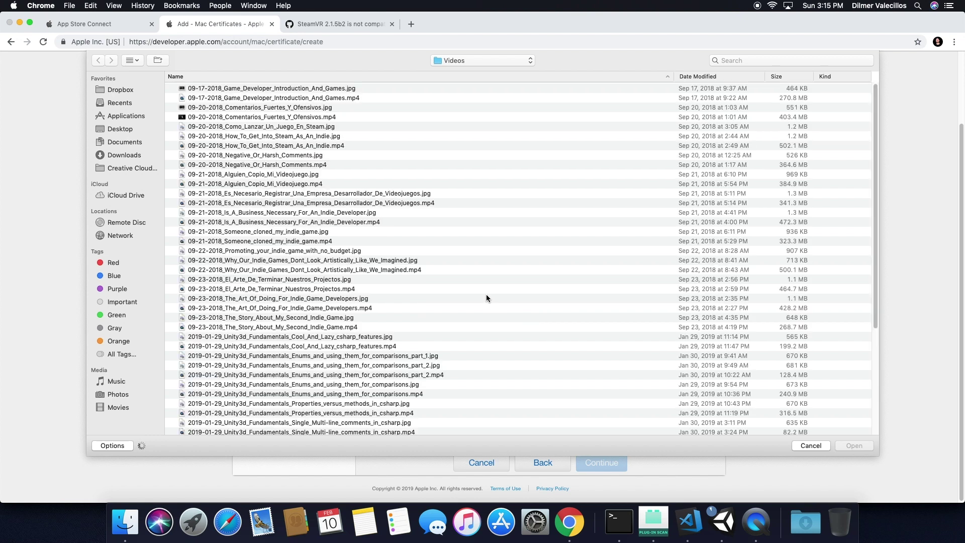
{"action": "left_click", "coordinate": [117, 130]}
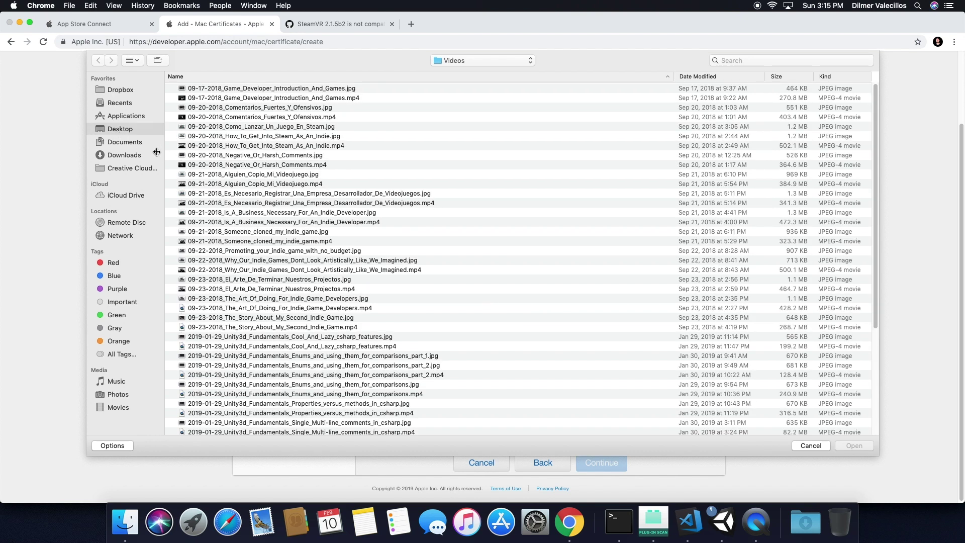
{"action": "left_click", "coordinate": [234, 89]}
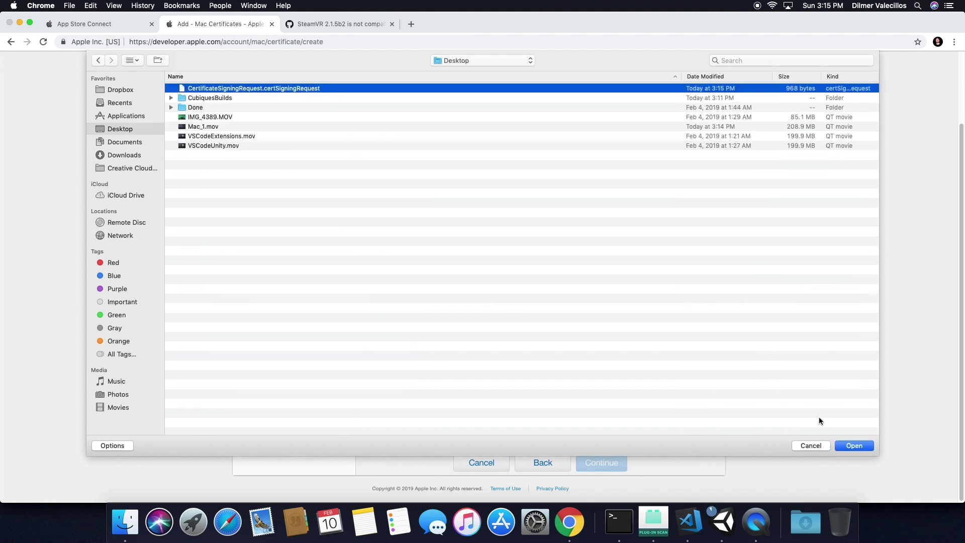
{"action": "key", "text": "Return"}
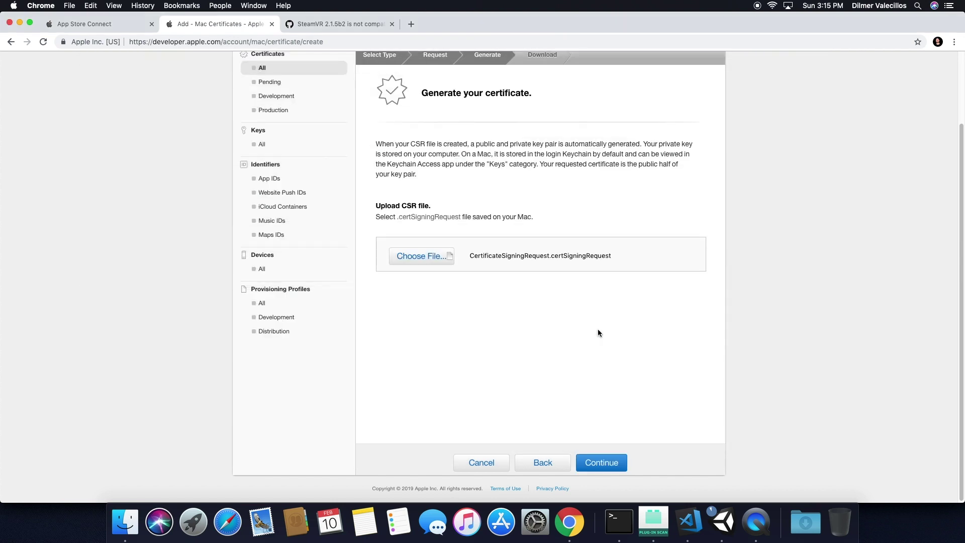
{"action": "left_click", "coordinate": [605, 461]}
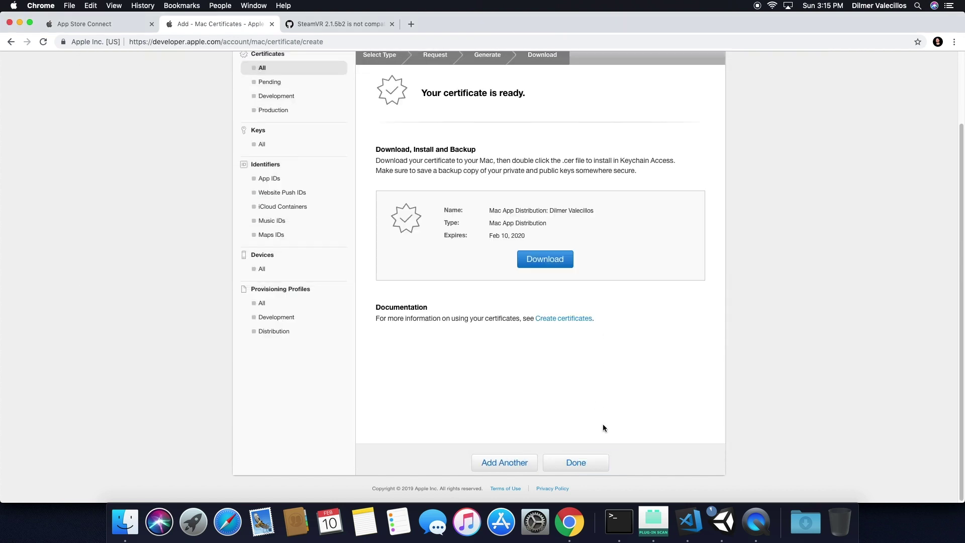
Download and install mac_app.cer, then return to the Mac Certificates list.
{"action": "left_click", "coordinate": [538, 267]}
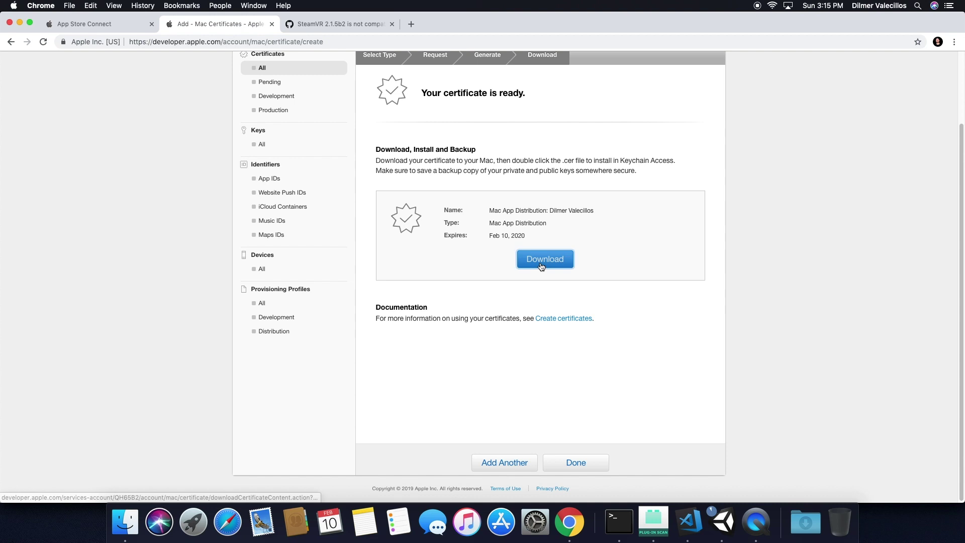
{"action": "left_click", "coordinate": [81, 485]}
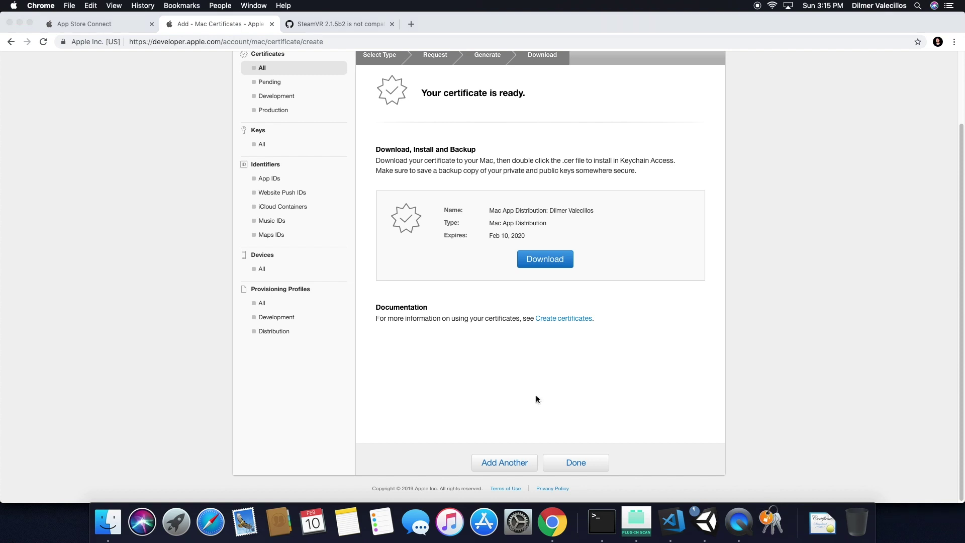
{"action": "left_click", "coordinate": [574, 463]}
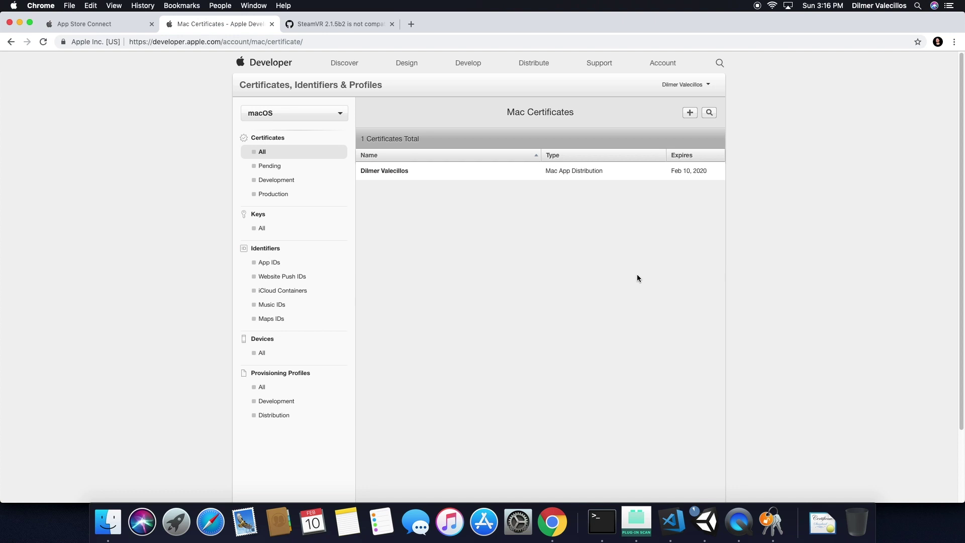
{"action": "left_click", "coordinate": [772, 521]}
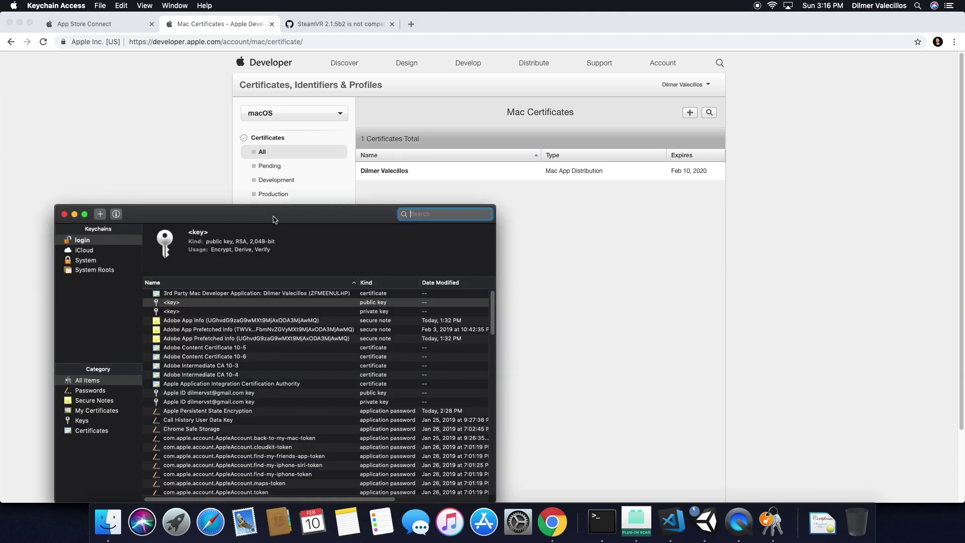
Check that the 3rd Party Mac Developer Application certificate in Keychain Access is installed and valid.
{"action": "left_click", "coordinate": [244, 273]}
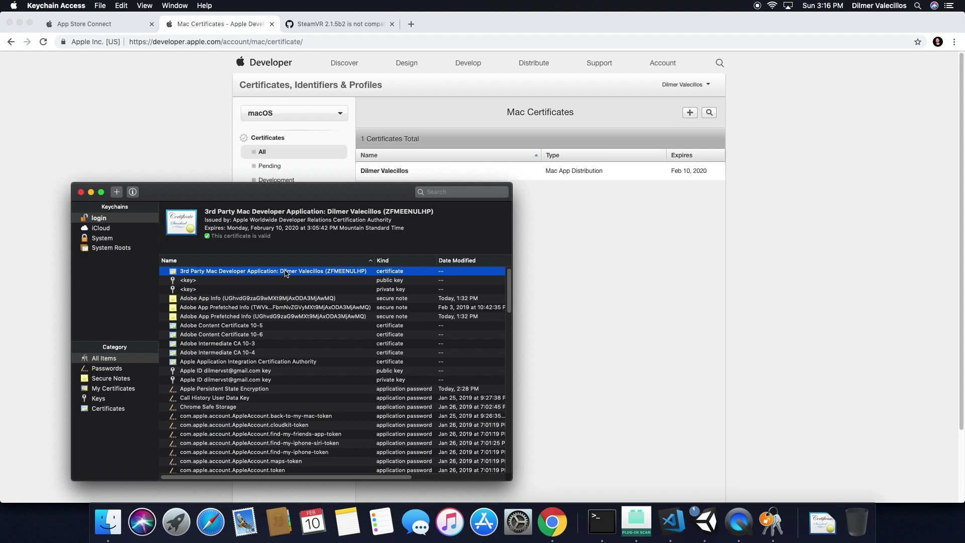
{"action": "left_click_drag", "start_coordinate": [166, 197], "coordinate": [153, 78]}
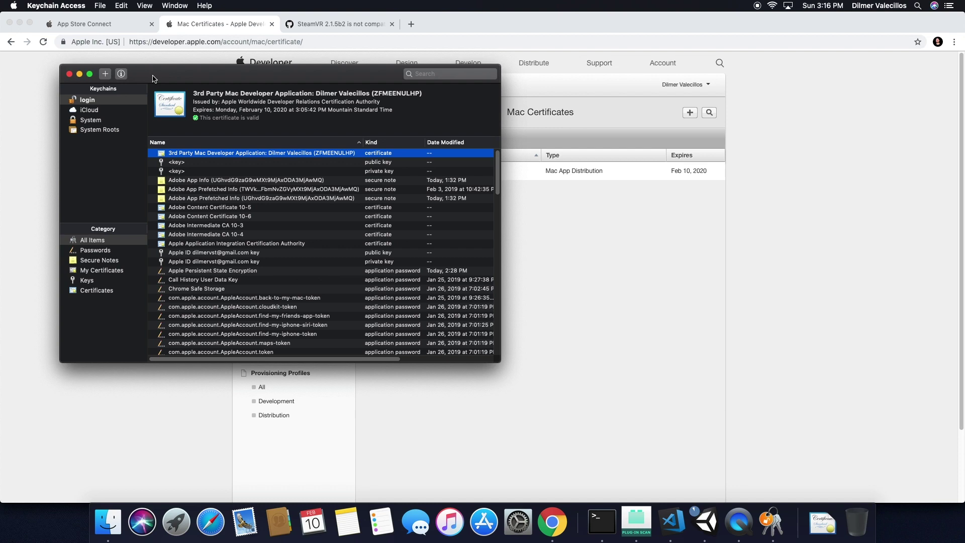
{"action": "left_click", "coordinate": [672, 522]}
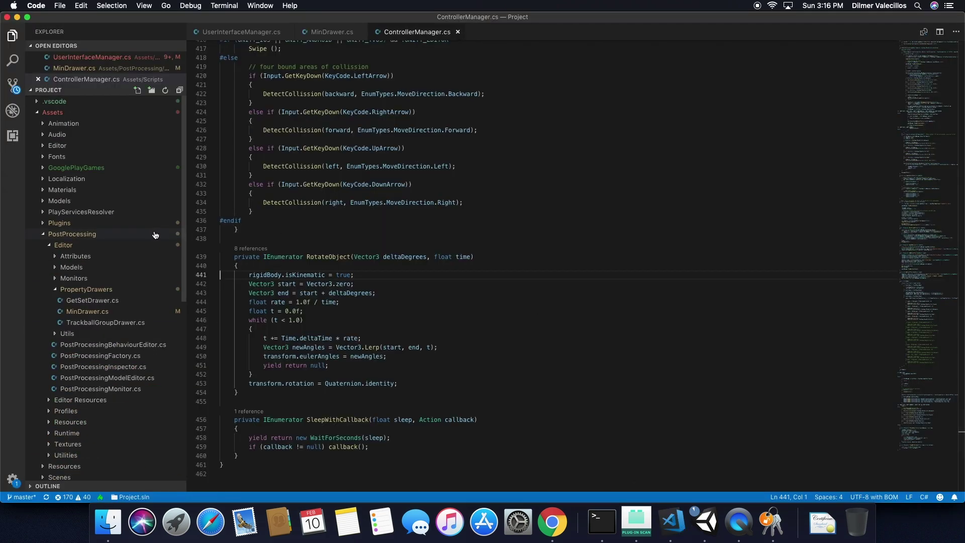
Bring up the SignGame.sh workspace and open Cubiques.entitlements from MacUtilities.
{"action": "left_click", "coordinate": [35, 114]}
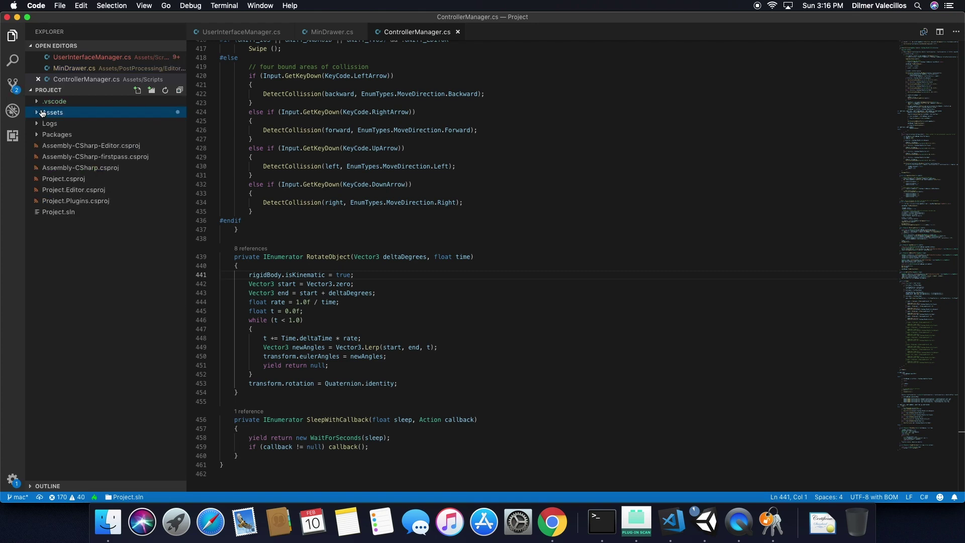
{"action": "left_click_drag", "start_coordinate": [107, 21], "coordinate": [135, 230]}
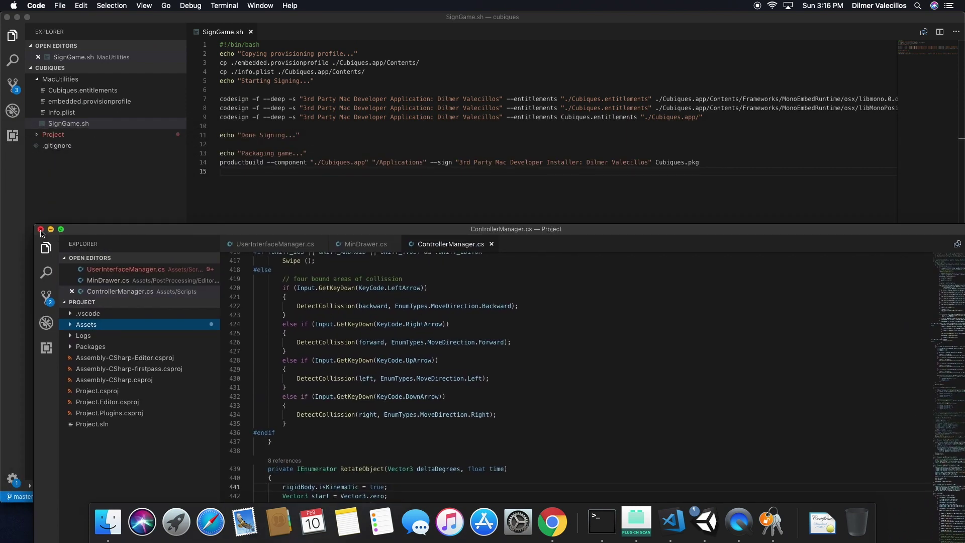
{"action": "left_click", "coordinate": [297, 181]}
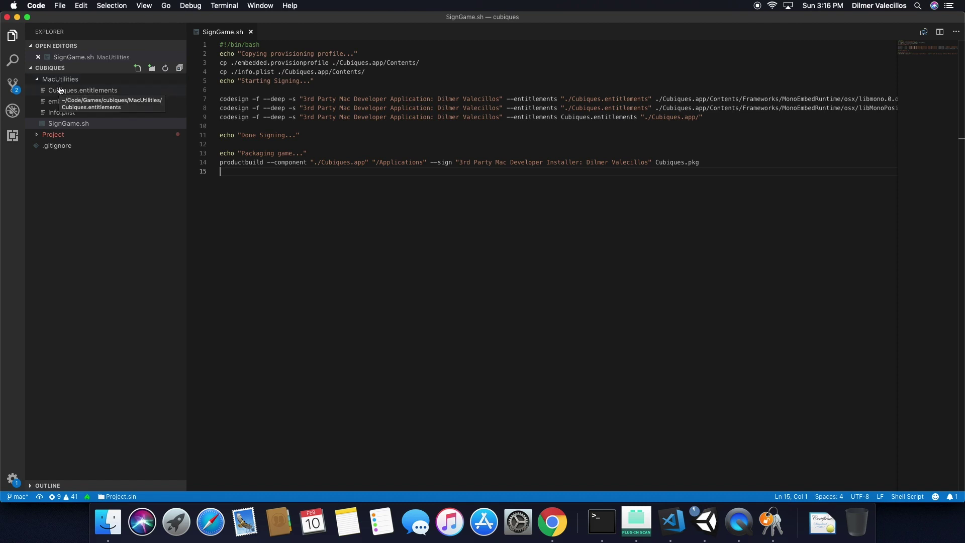
{"action": "left_click", "coordinate": [75, 123]}
{"action": "left_click", "coordinate": [94, 93]}
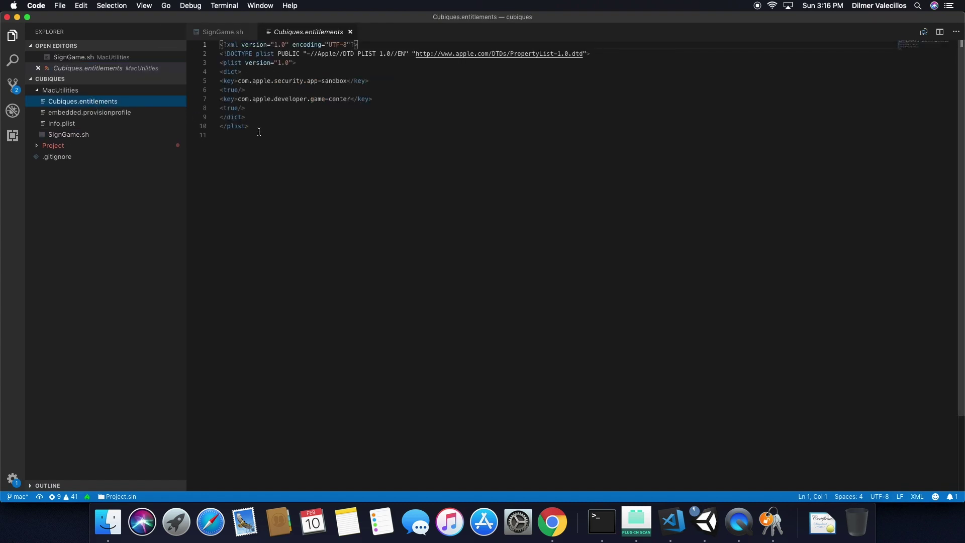
Review the app-sandbox and game-center entitlements, then look over the Info.plist contents.
{"action": "left_click_drag", "start_coordinate": [259, 132], "coordinate": [220, 45]}
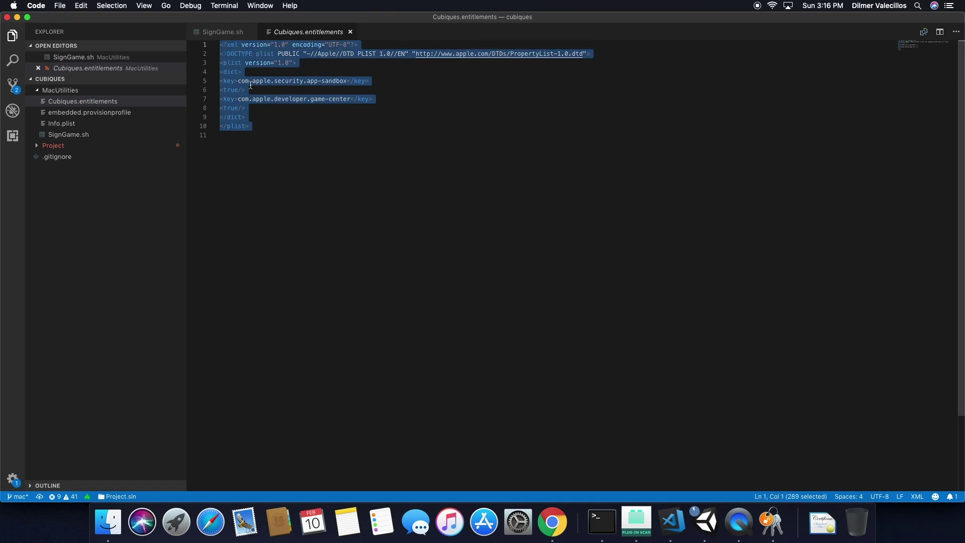
{"action": "left_click", "coordinate": [260, 117]}
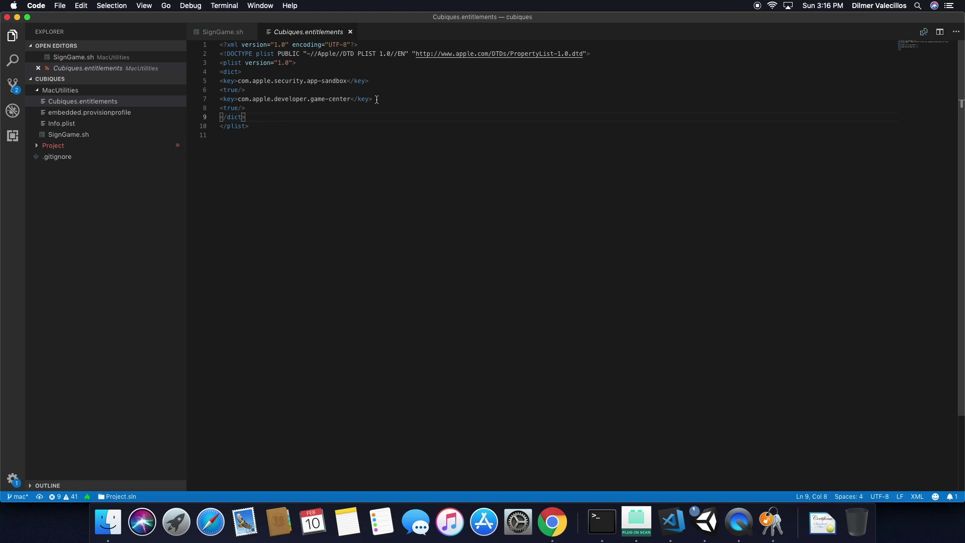
{"action": "key", "text": "cmd+a"}
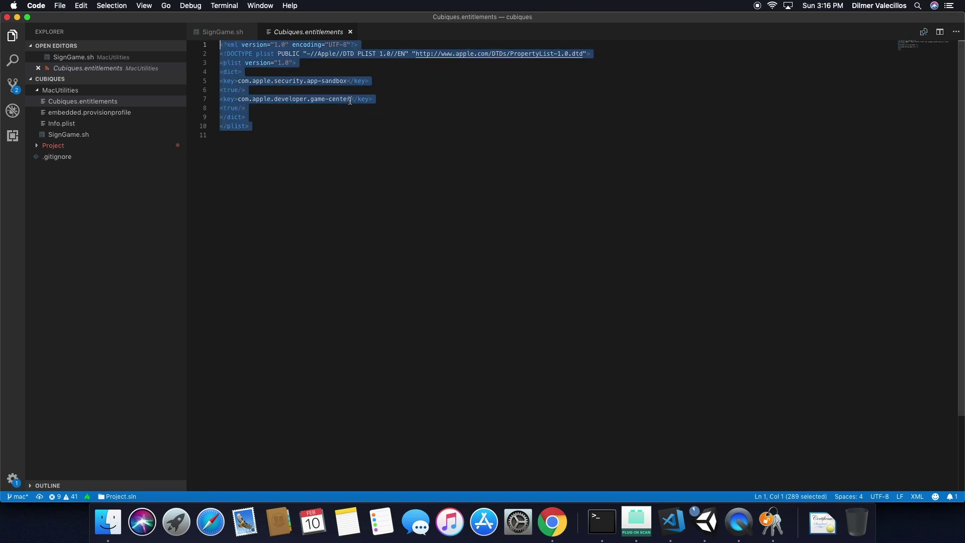
{"action": "left_click", "coordinate": [351, 99]}
{"action": "left_click_drag", "start_coordinate": [376, 100], "coordinate": [220, 98]}
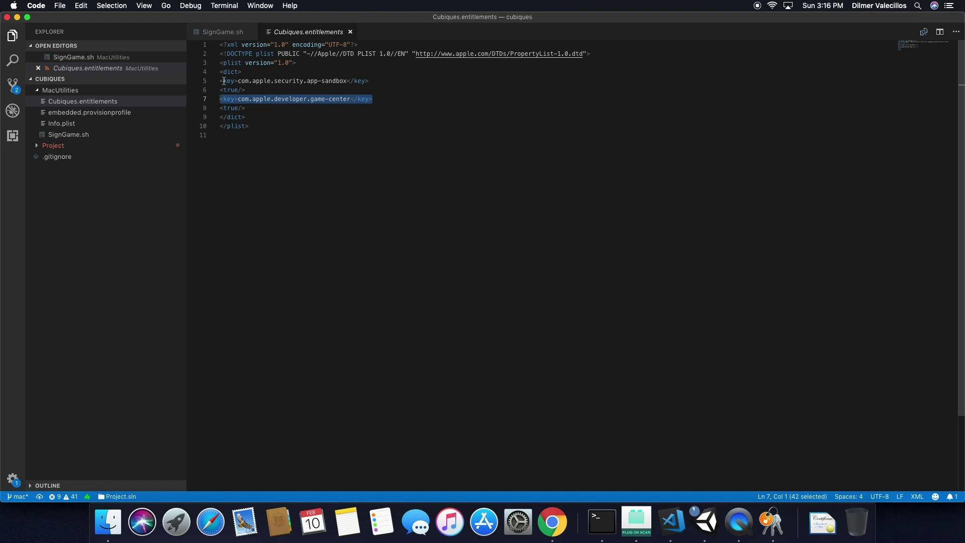
{"action": "left_click_drag", "start_coordinate": [370, 81], "coordinate": [220, 81]}
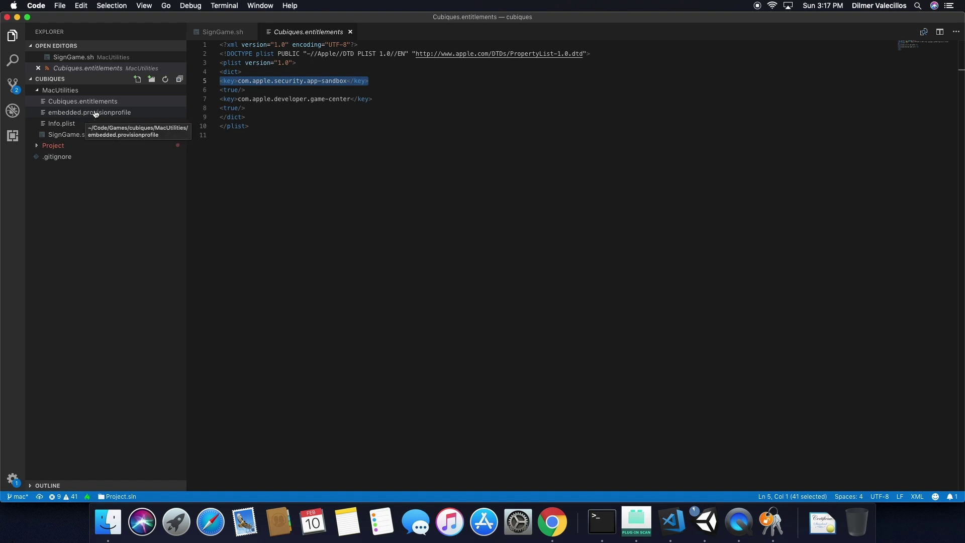
{"action": "left_click", "coordinate": [69, 124]}
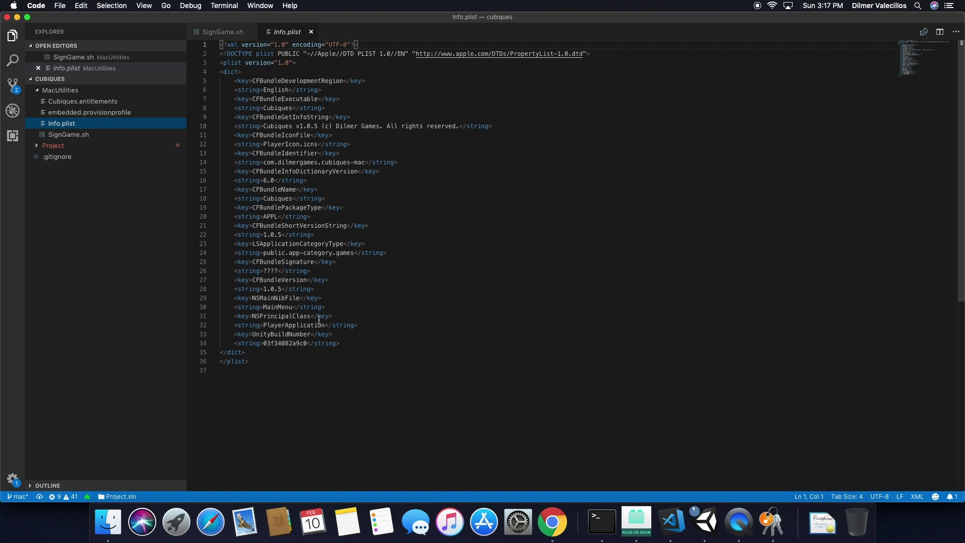
{"action": "left_click_drag", "start_coordinate": [300, 377], "coordinate": [211, 40]}
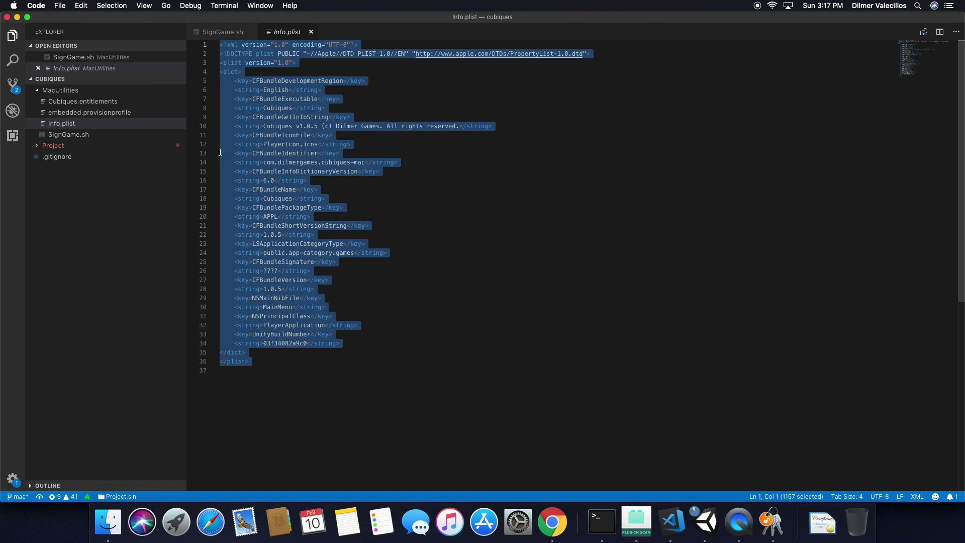
Go back to SignGame.sh and look over the whole signing script.
{"action": "left_click", "coordinate": [76, 137]}
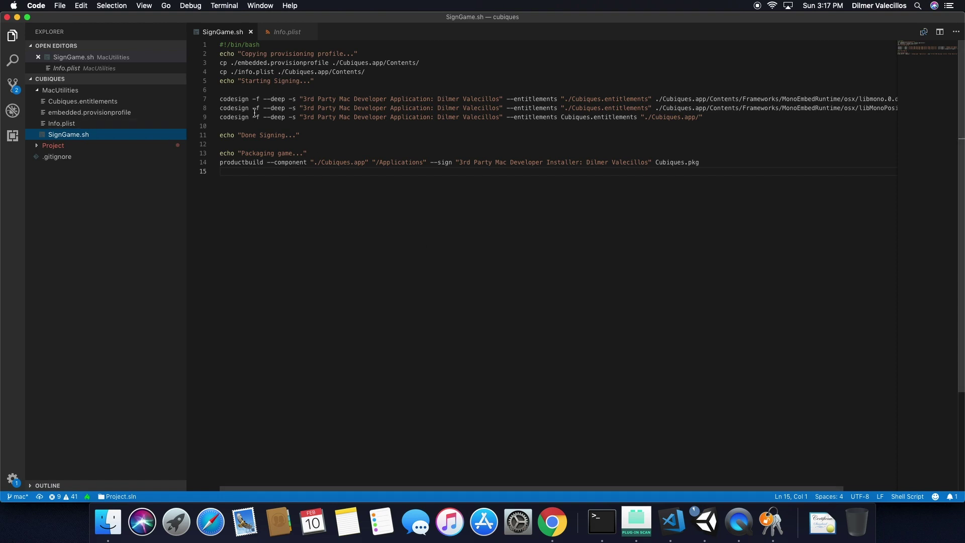
{"action": "left_click", "coordinate": [393, 206]}
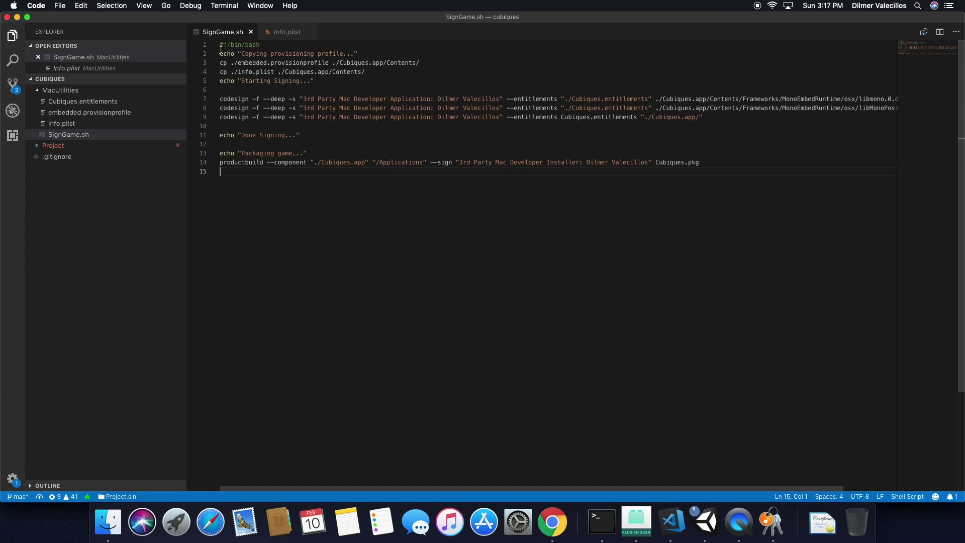
{"action": "left_click_drag", "start_coordinate": [221, 46], "coordinate": [717, 170]}
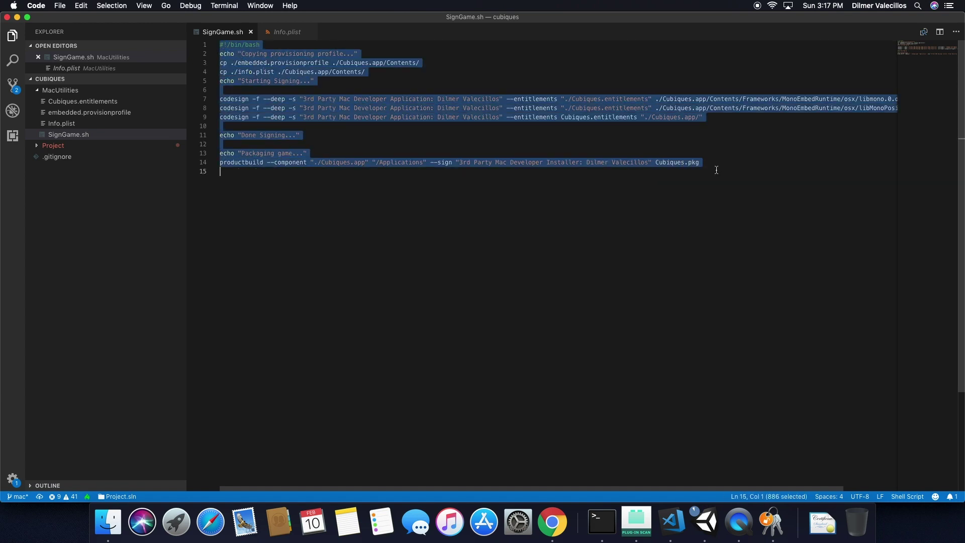
{"action": "left_click", "coordinate": [419, 78]}
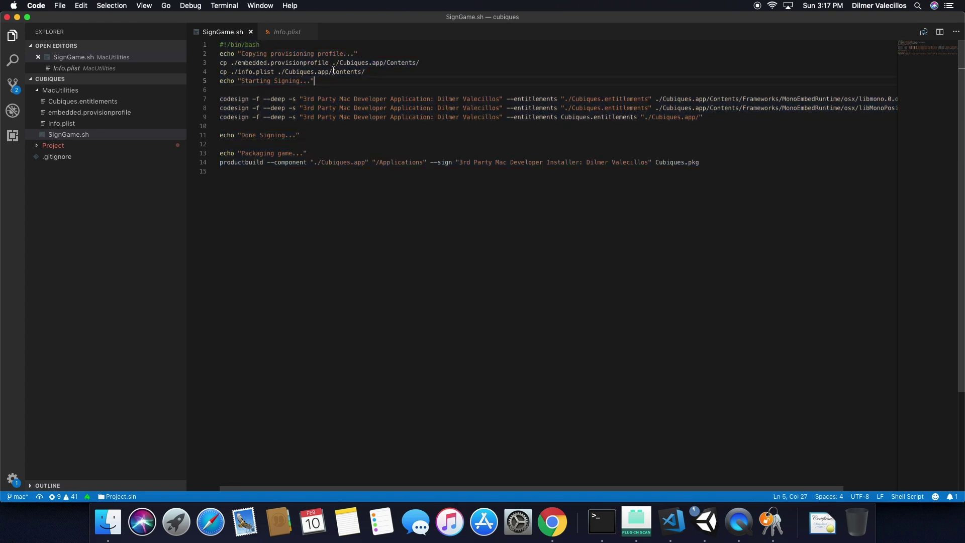
Check the Cubiques app name, signing identity and codesign lines in SignGame.sh.
{"action": "double_click", "coordinate": [347, 62]}
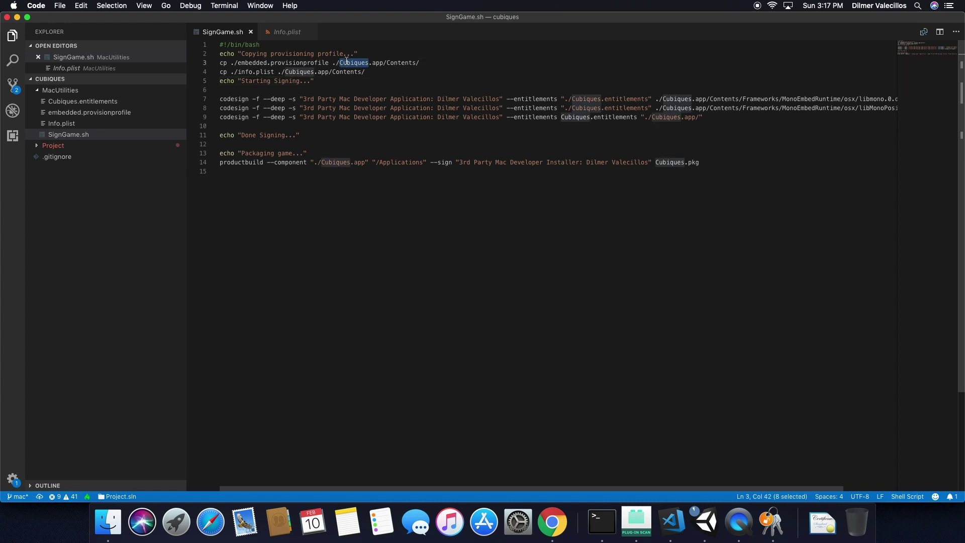
{"action": "left_click", "coordinate": [346, 63]}
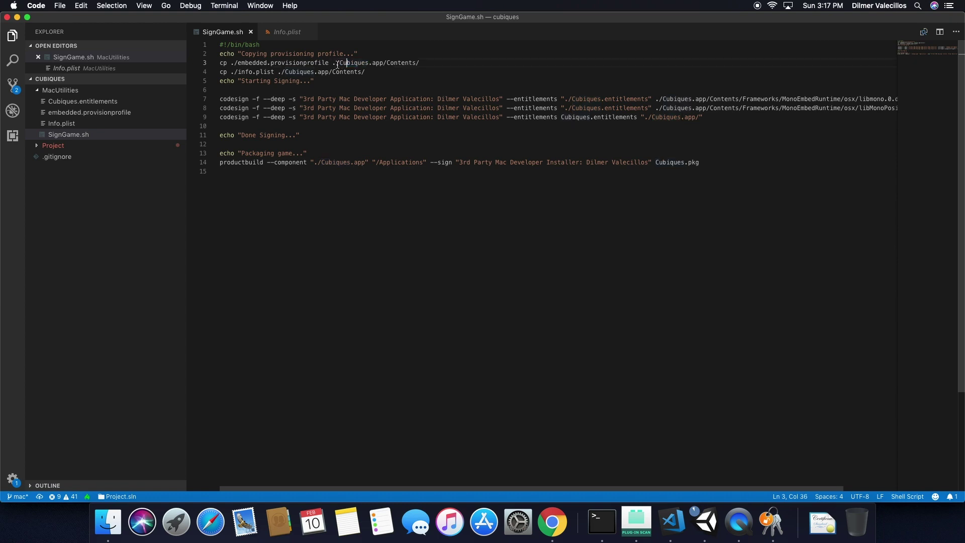
{"action": "double_click", "coordinate": [357, 63]}
{"action": "left_click", "coordinate": [309, 73]}
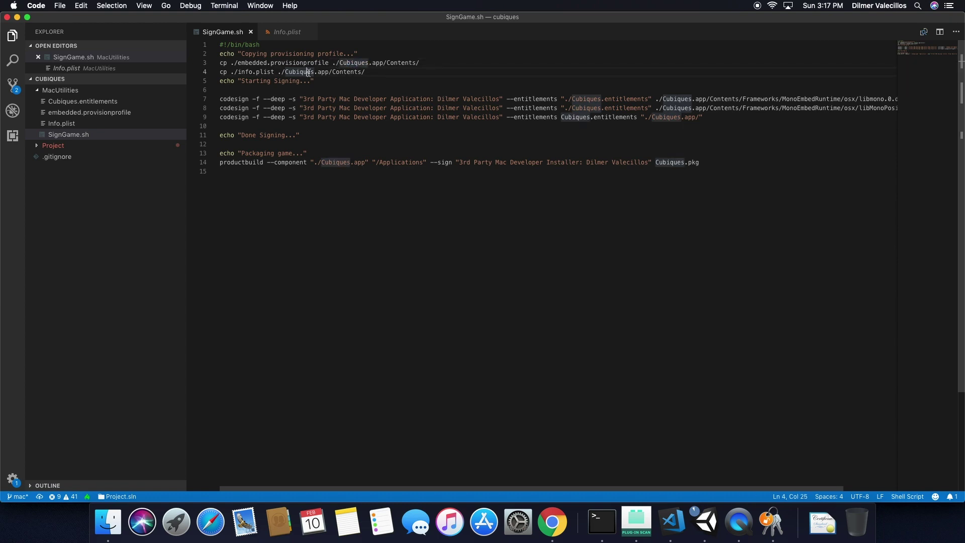
{"action": "double_click", "coordinate": [346, 63]}
{"action": "left_click_drag", "start_coordinate": [437, 100], "coordinate": [492, 100]}
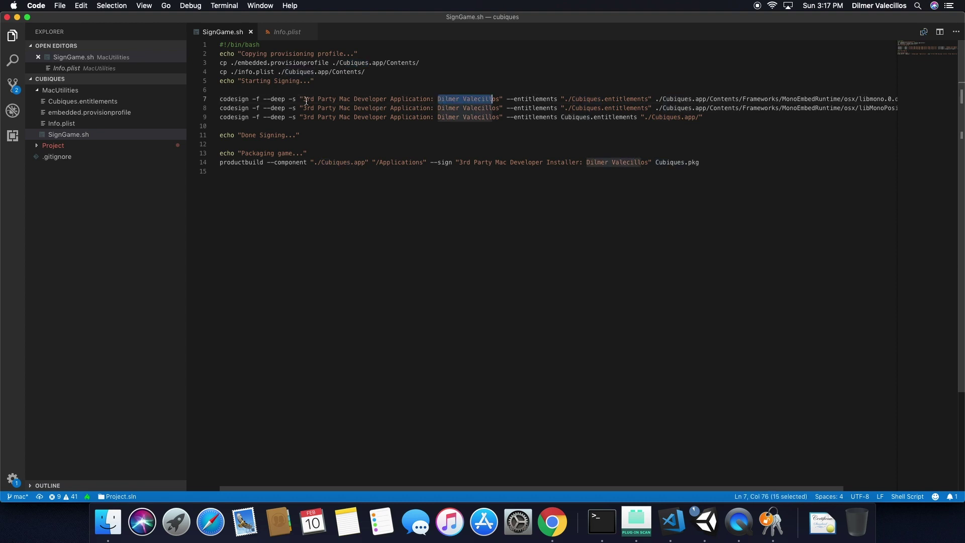
{"action": "left_click_drag", "start_coordinate": [305, 100], "coordinate": [472, 108]}
{"action": "left_click", "coordinate": [429, 169]}
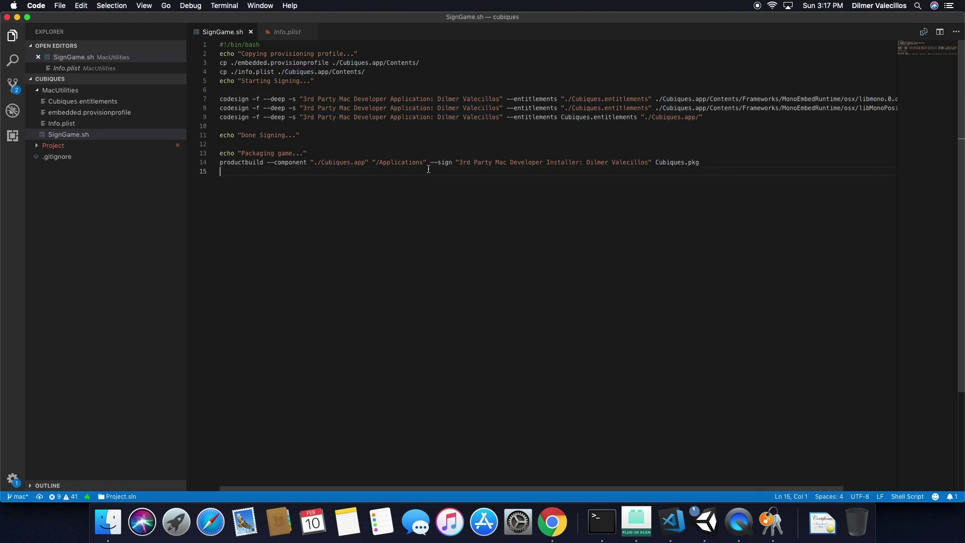
{"action": "key", "text": "super+Tab"}
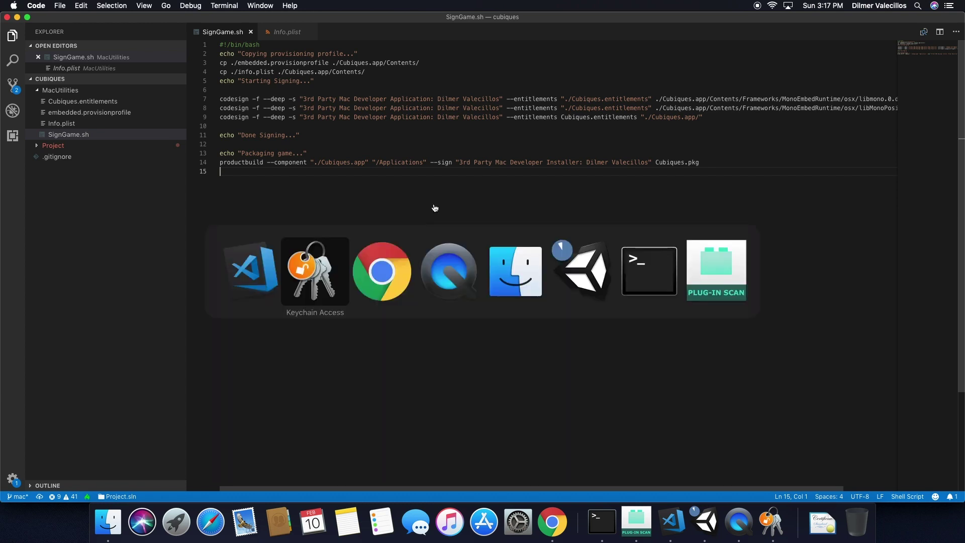
List the Mac Distribution provisioning profiles: two invalid Cubiques profiles and an expired Stickman World one.
{"action": "key", "text": "super+Tab"}
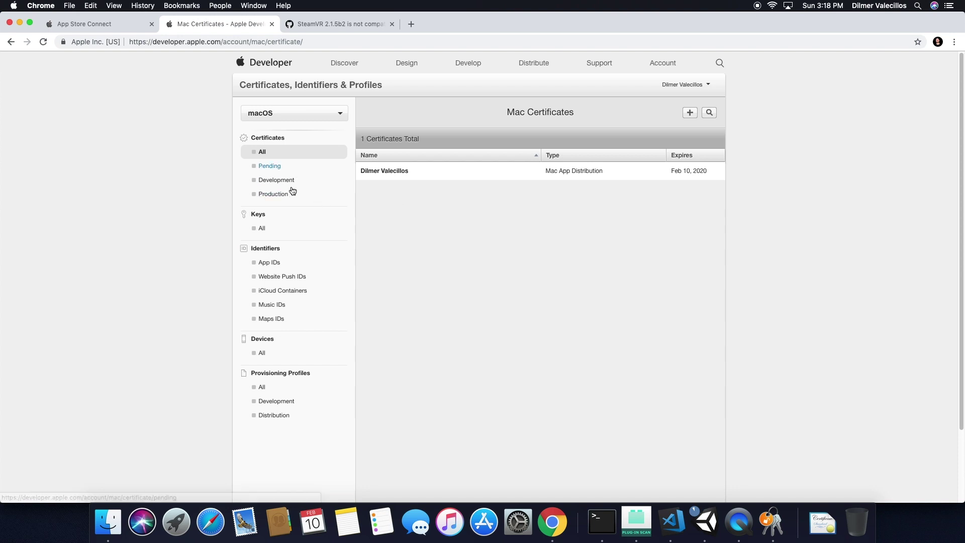
{"action": "left_click", "coordinate": [275, 415]}
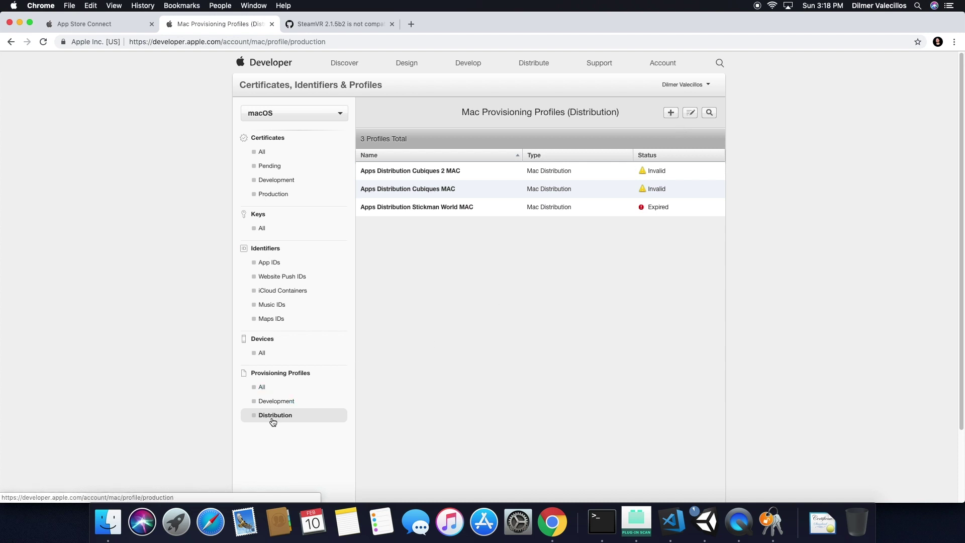
{"action": "left_click", "coordinate": [278, 403]}
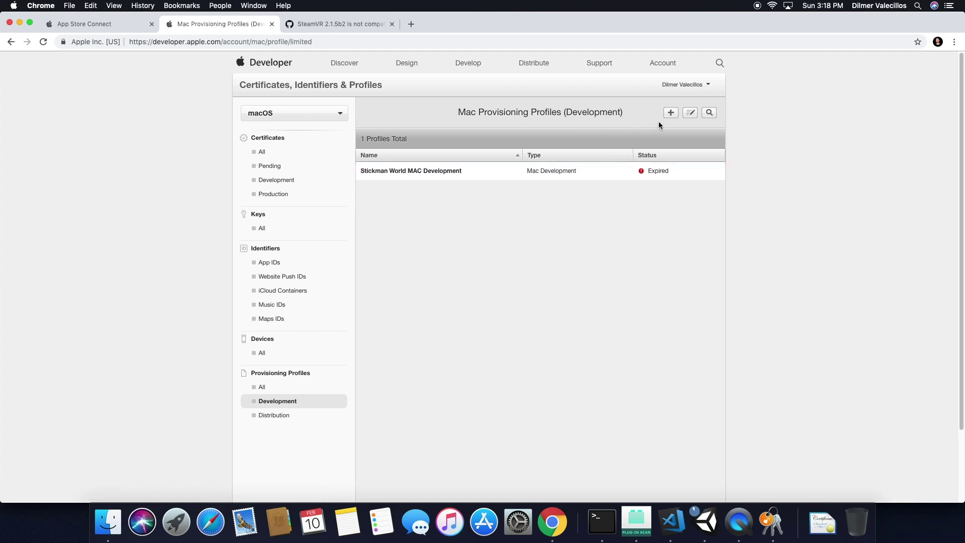
{"action": "left_click", "coordinate": [284, 418]}
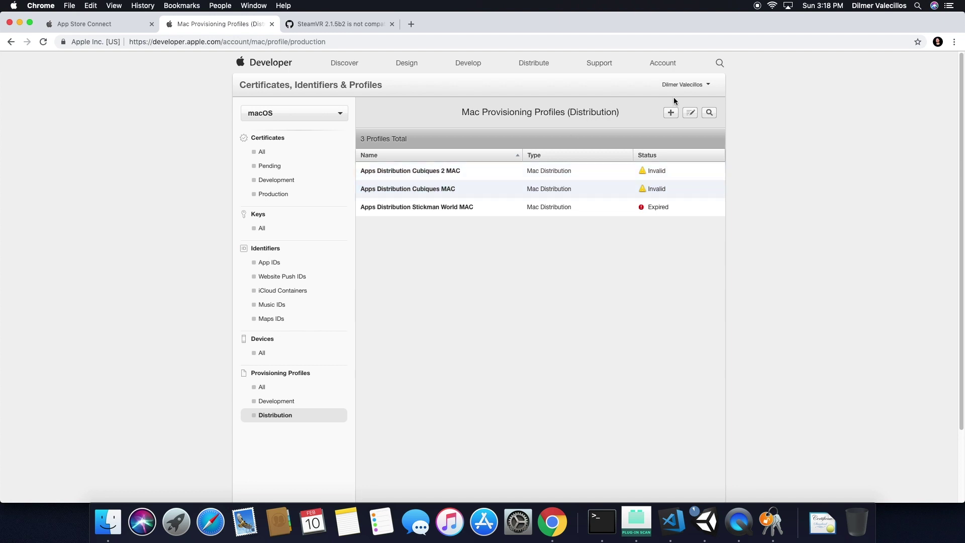
{"action": "left_click", "coordinate": [672, 115]}
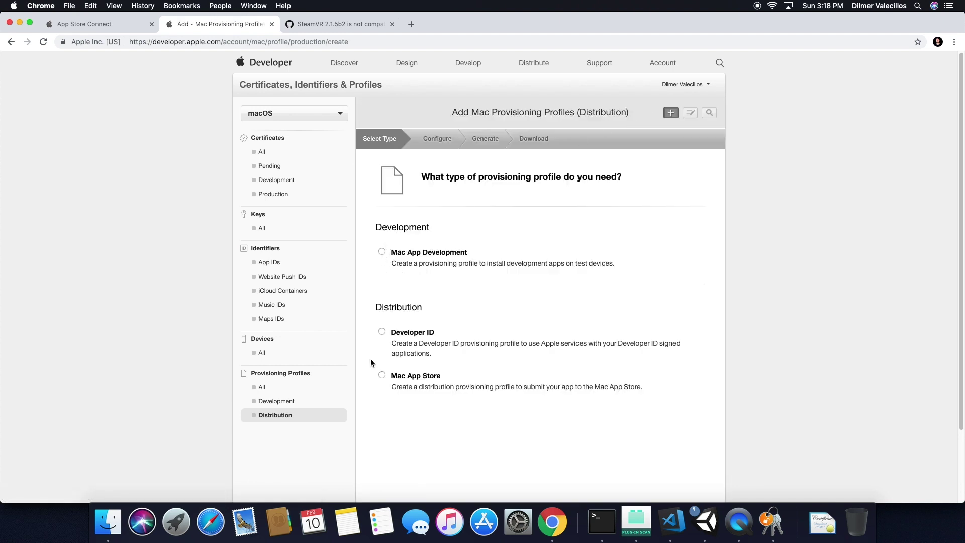
{"action": "scroll", "coordinate": [585, 387], "scroll_direction": "down", "scroll_amount": 3}
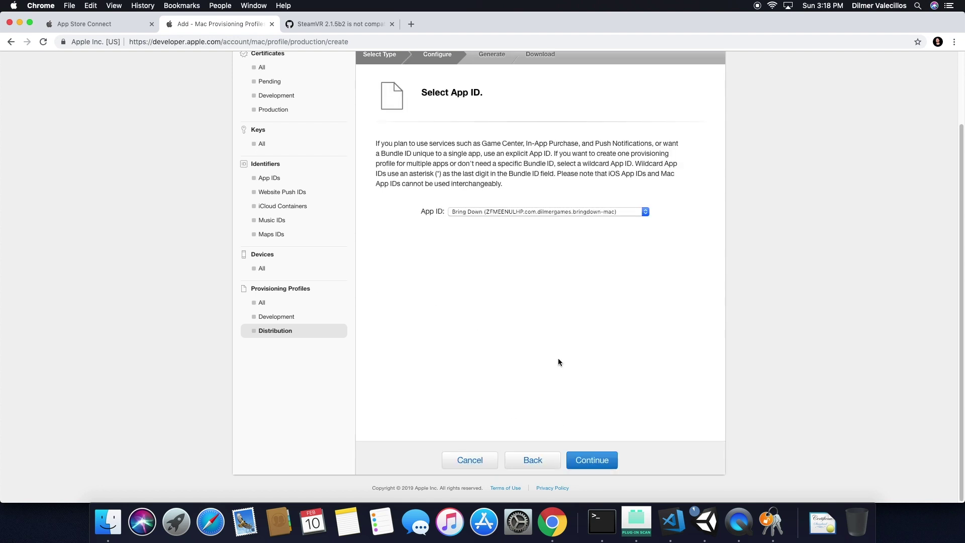
{"action": "left_click", "coordinate": [511, 212]}
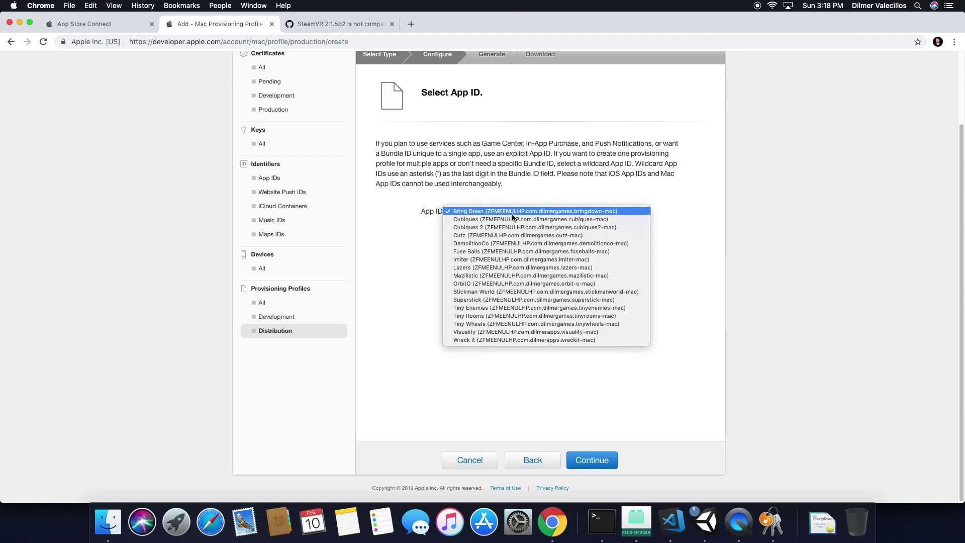
{"action": "left_click", "coordinate": [456, 220]}
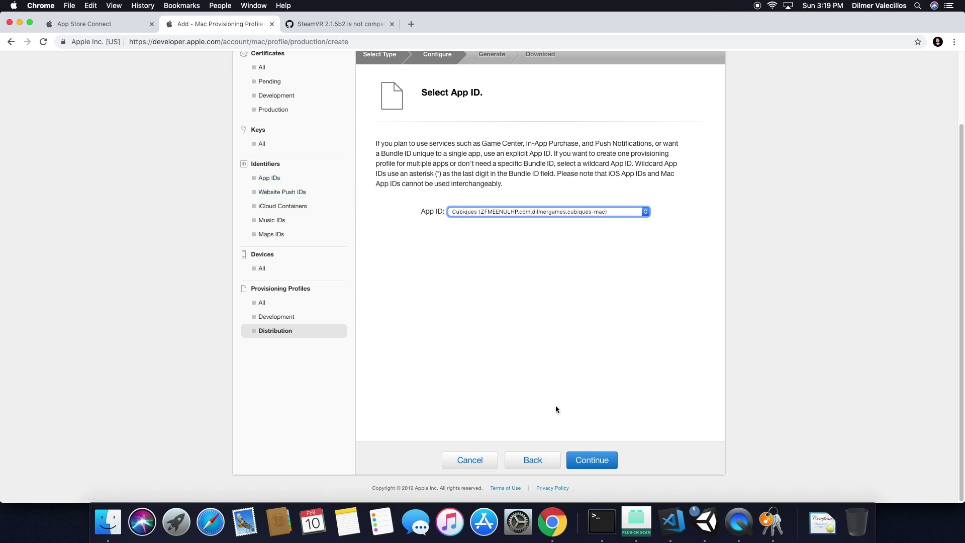
{"action": "left_click", "coordinate": [589, 460]}
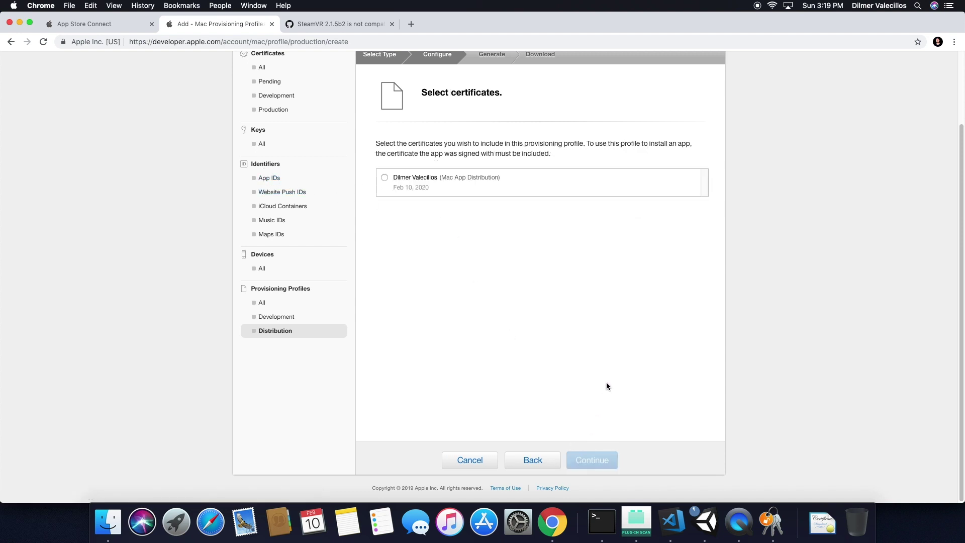
{"action": "left_click", "coordinate": [403, 180]}
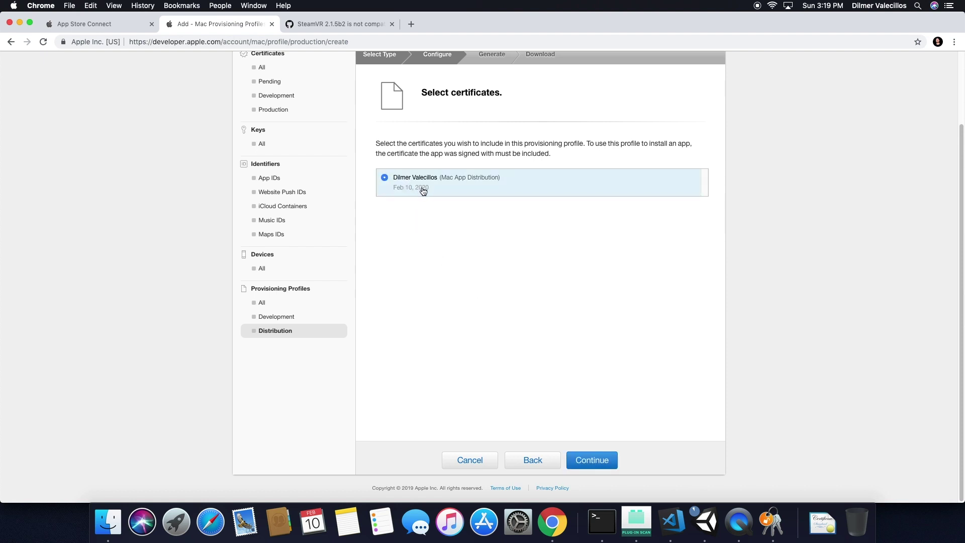
{"action": "left_click", "coordinate": [605, 455]}
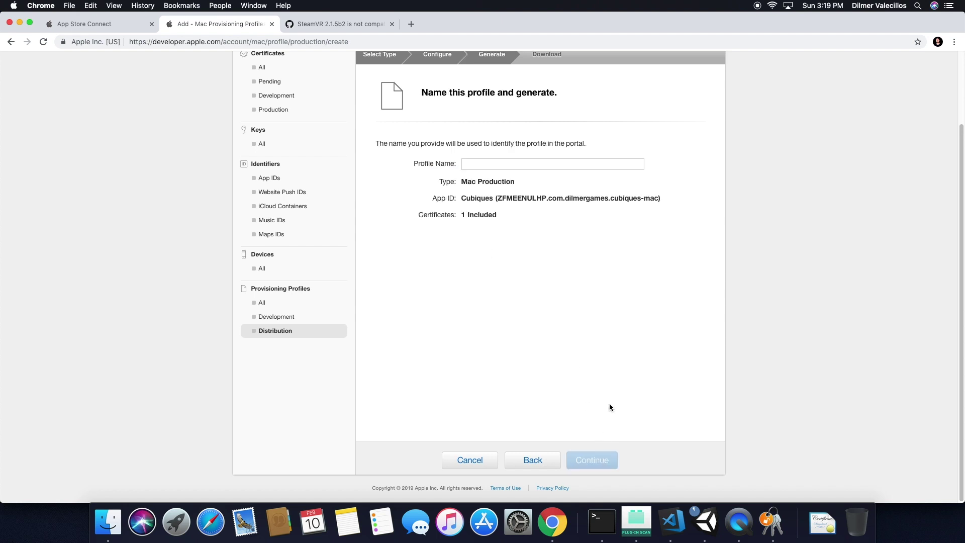
{"action": "left_click", "coordinate": [515, 163]}
{"action": "type", "text": "Cubiques Mac Distribution"}
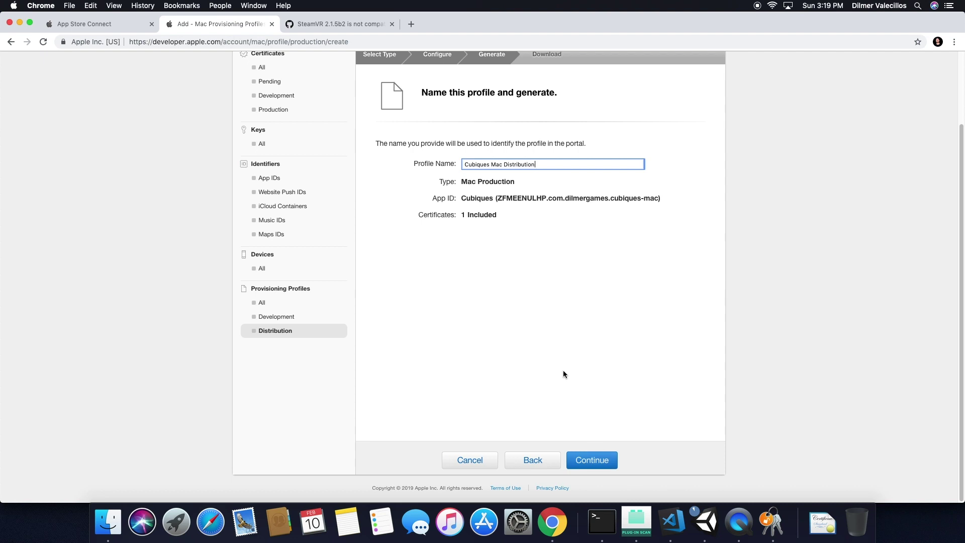
{"action": "left_click_drag", "start_coordinate": [543, 167], "coordinate": [409, 160]}
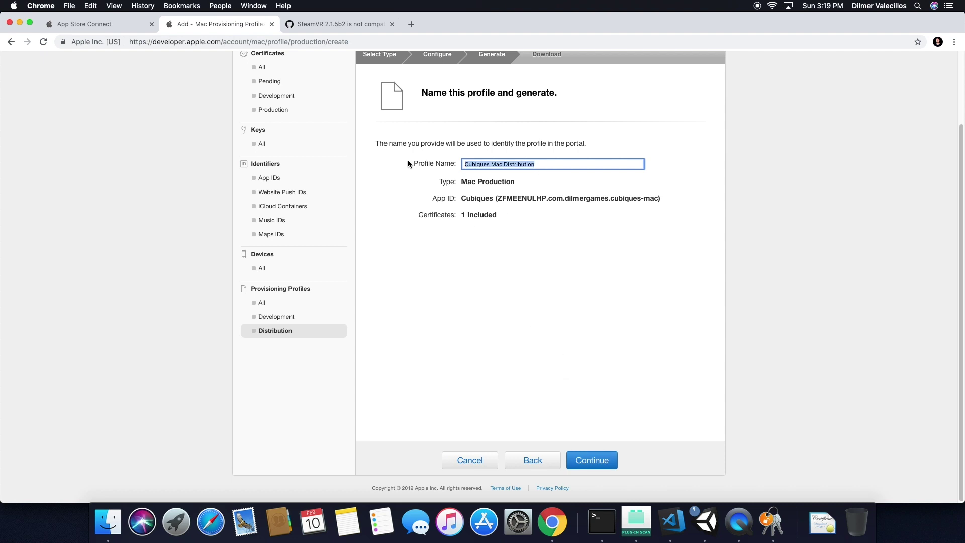
{"action": "key", "text": "BackSpace"}
{"action": "left_click", "coordinate": [275, 331]}
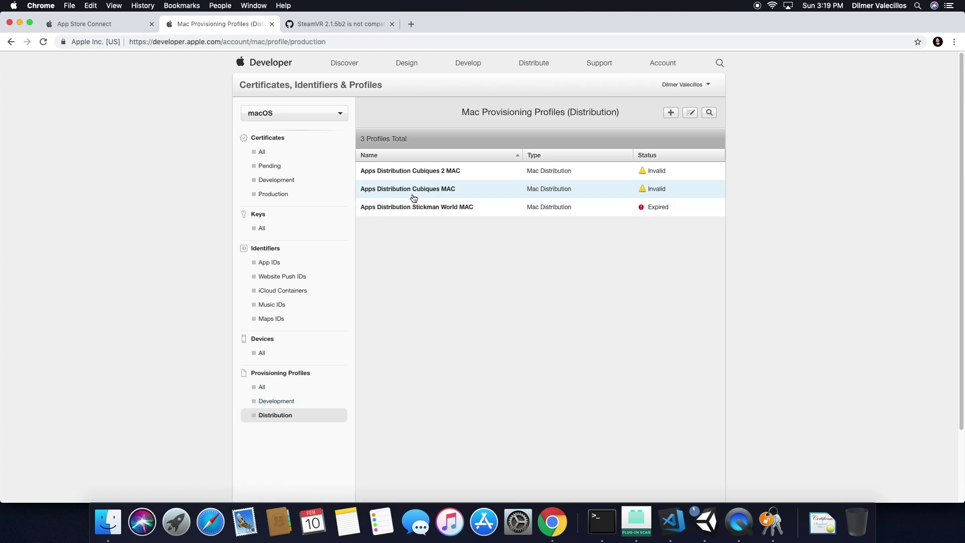
Regenerate Apps Distribution Cubiques MAC with the Mac App Distribution certificate and download it.
{"action": "left_click", "coordinate": [391, 192]}
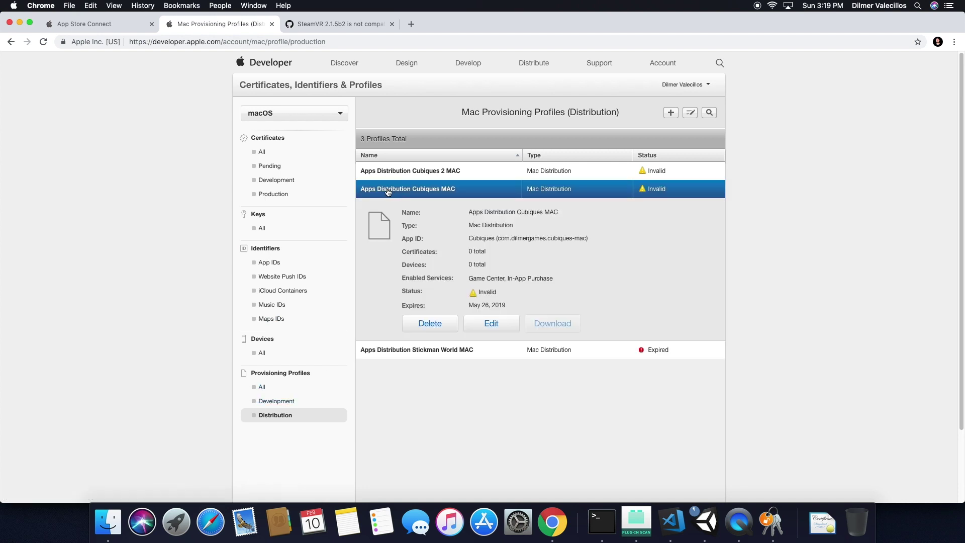
{"action": "left_click", "coordinate": [496, 326]}
{"action": "left_click", "coordinate": [436, 353]}
{"action": "scroll", "coordinate": [528, 362], "scroll_direction": "down", "scroll_amount": 3}
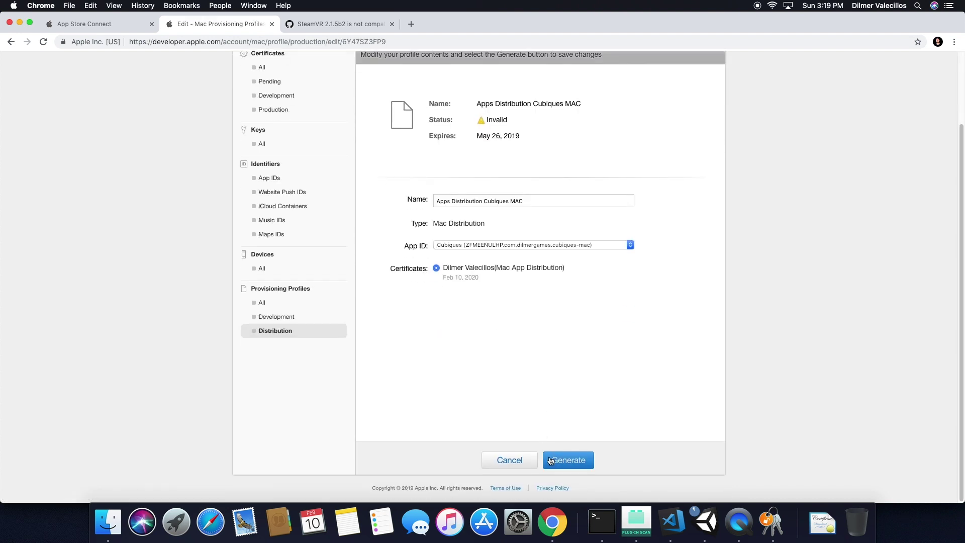
{"action": "left_click", "coordinate": [559, 464]}
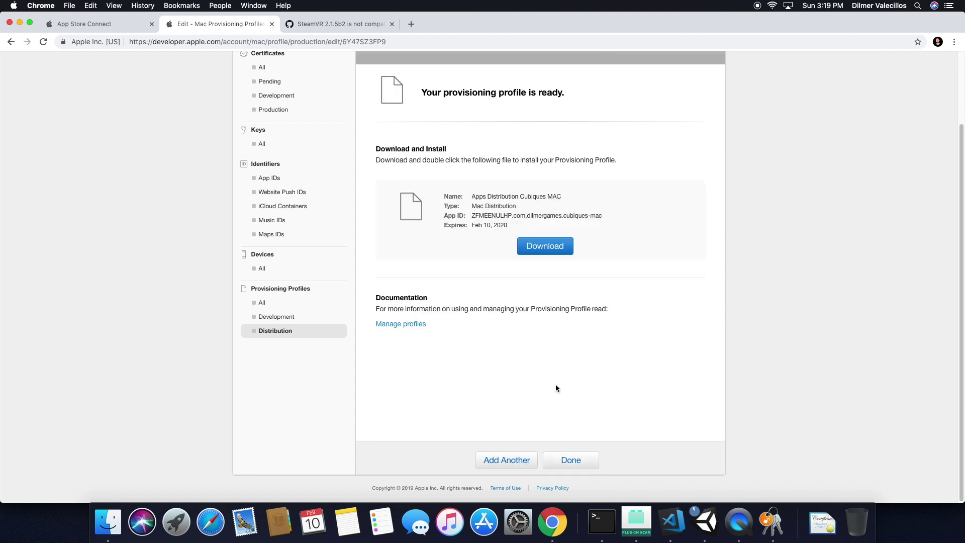
{"action": "left_click", "coordinate": [533, 248]}
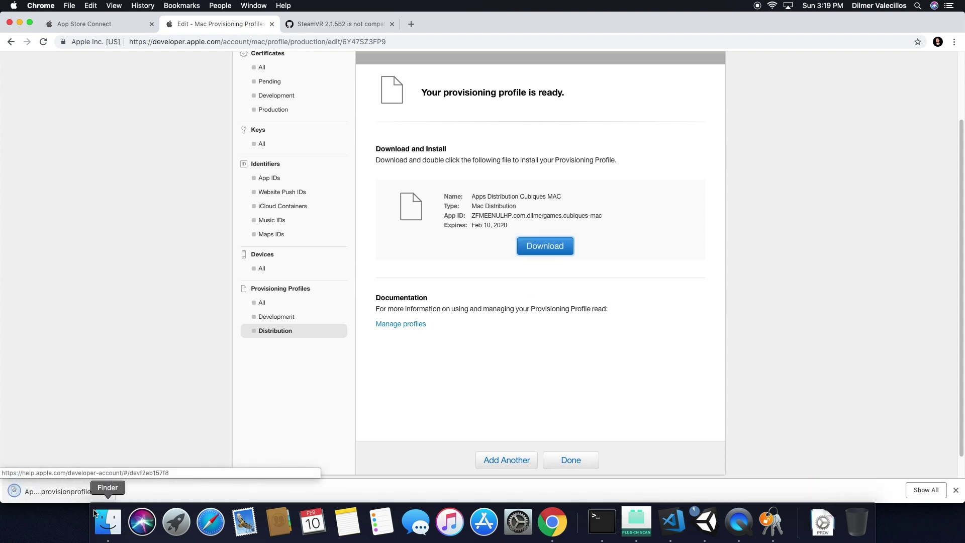
{"action": "left_click", "coordinate": [76, 492]}
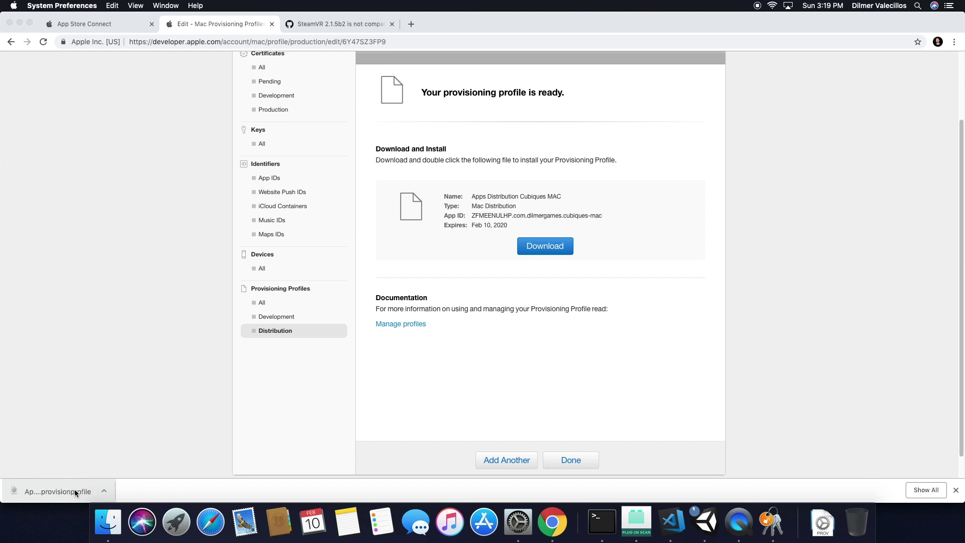
Reveal the downloaded Cubiques provisioning profile in Finder and open it to install.
{"action": "left_click", "coordinate": [100, 493]}
{"action": "left_click", "coordinate": [132, 476]}
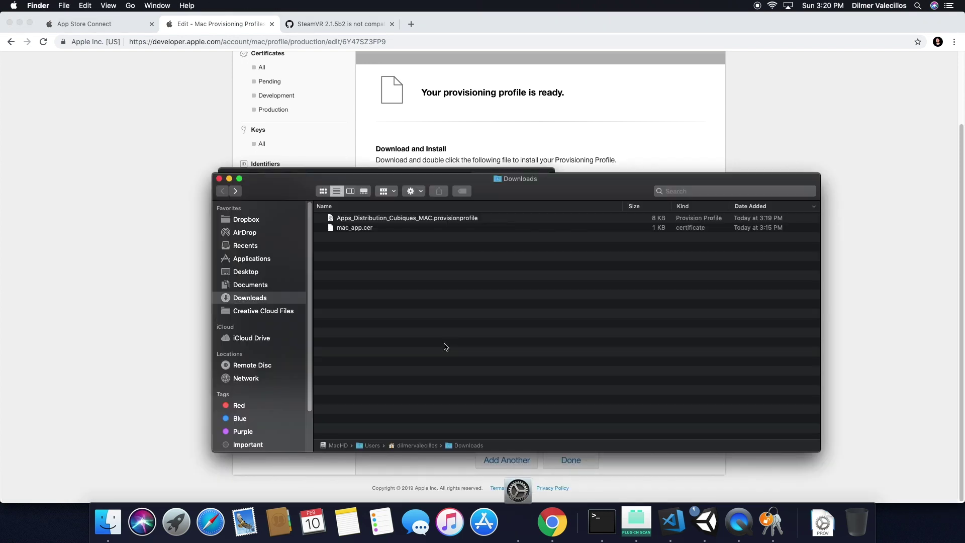
{"action": "left_click", "coordinate": [413, 220]}
{"action": "double_click", "coordinate": [413, 220]}
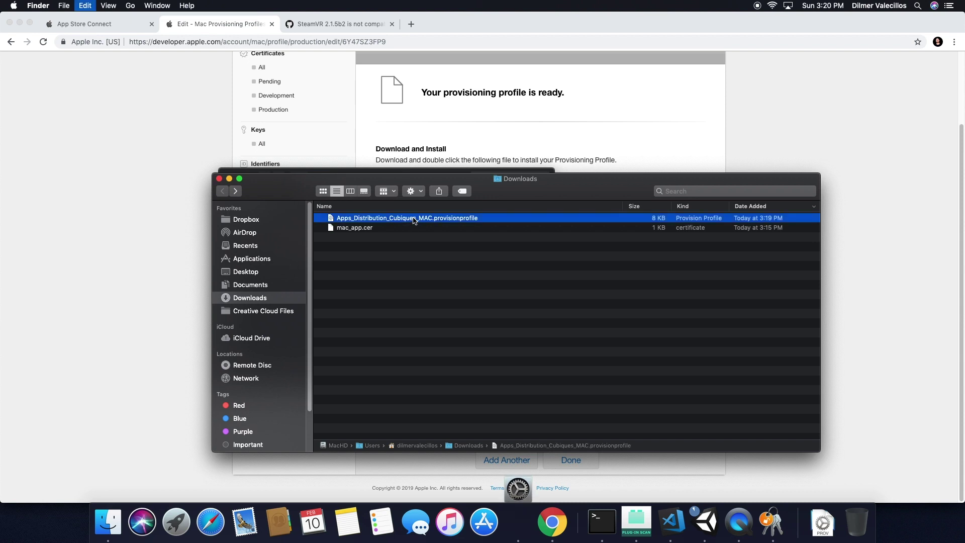
Navigate Finder to the Code › Games › cubiques folder.
{"action": "double_click", "coordinate": [415, 446]}
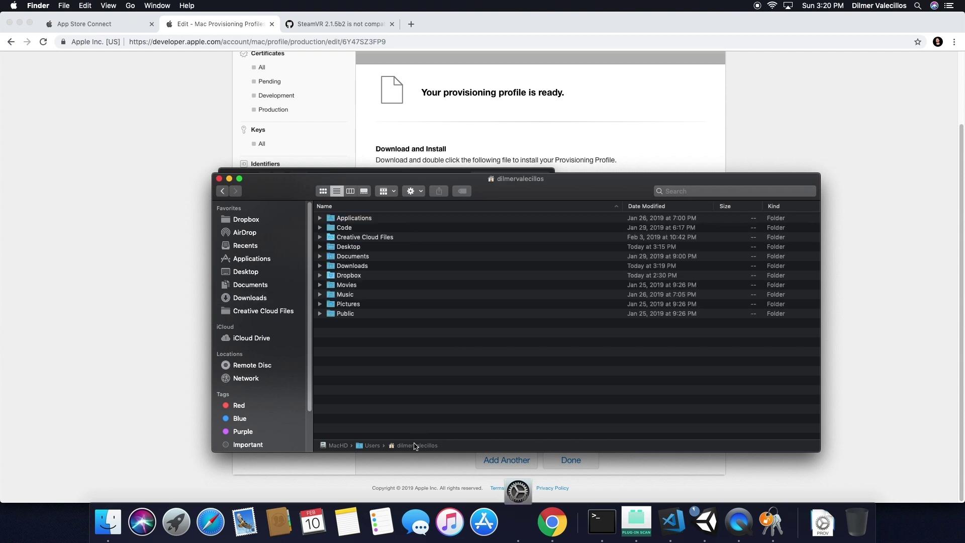
{"action": "left_click", "coordinate": [358, 232]}
{"action": "double_click", "coordinate": [357, 231]}
{"action": "left_click", "coordinate": [353, 227]}
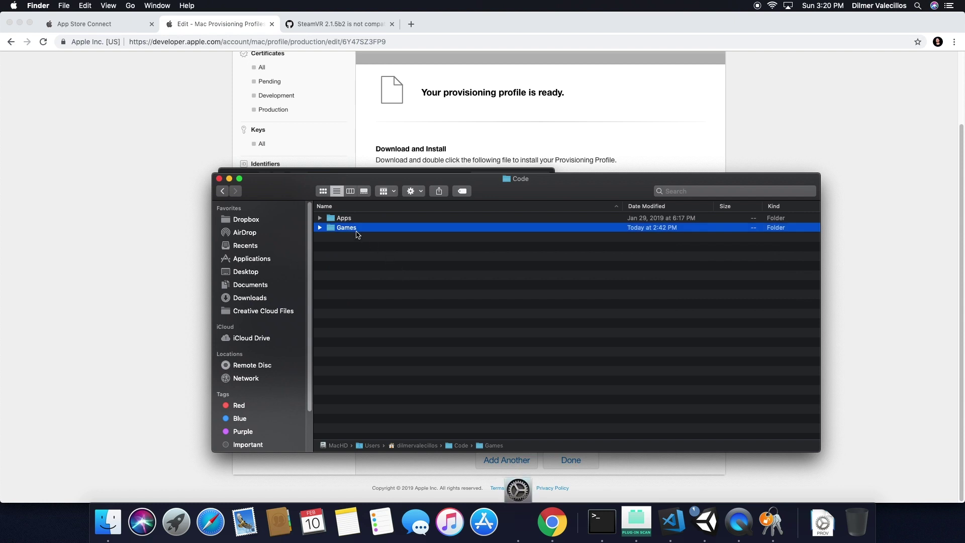
{"action": "double_click", "coordinate": [352, 229]}
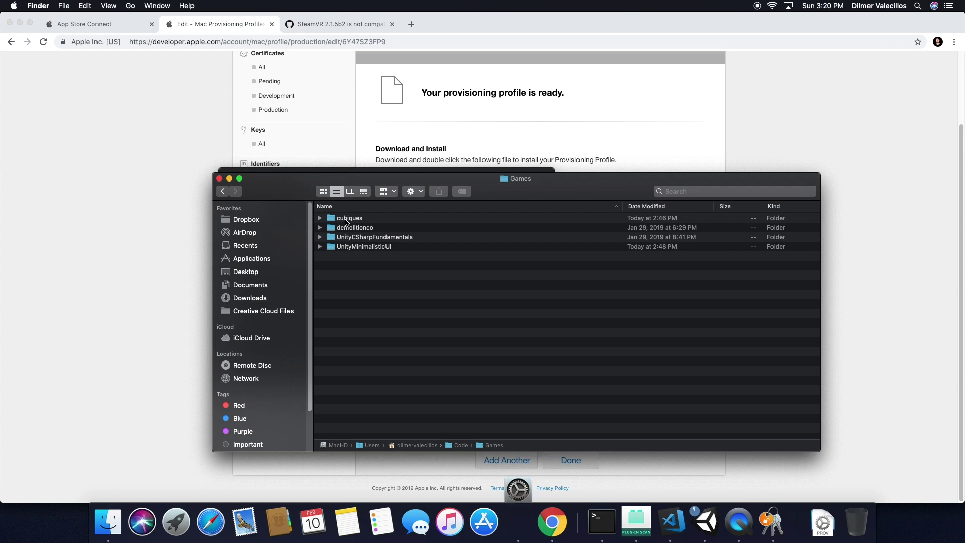
{"action": "double_click", "coordinate": [345, 220]}
Attempt the profile install with the account password, dismiss the failure, and close System Preferences.
{"action": "left_click", "coordinate": [519, 521]}
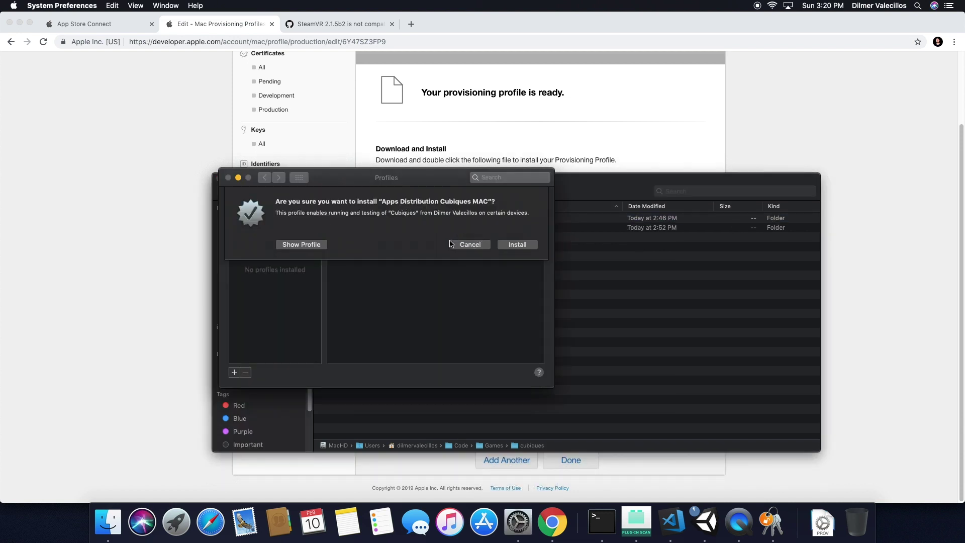
{"action": "left_click", "coordinate": [519, 246]}
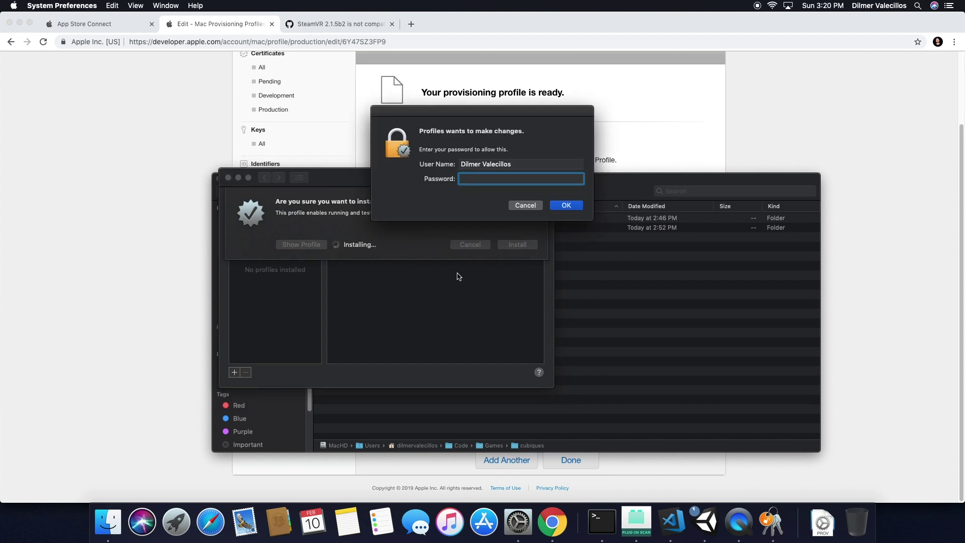
{"action": "type", "text": "••••••••"}
{"action": "key", "text": "Return"}
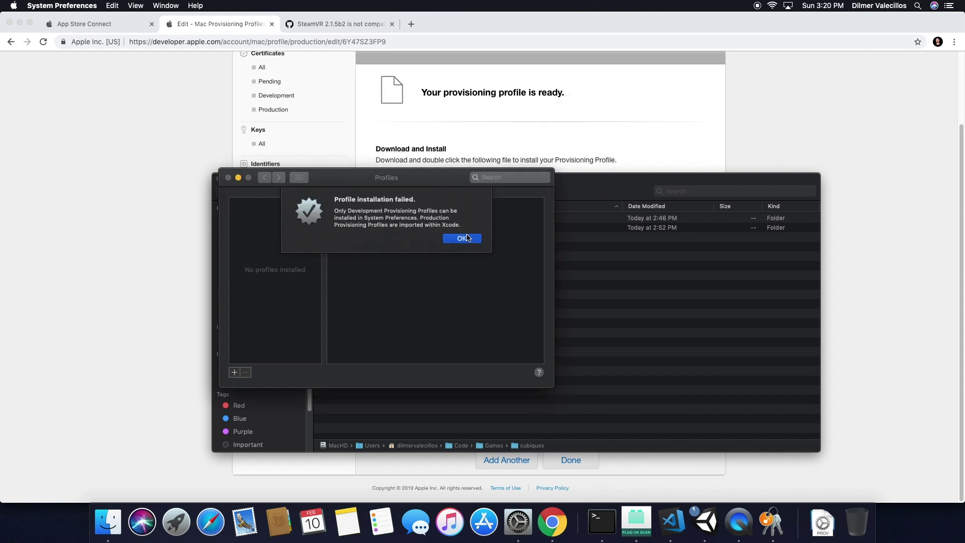
{"action": "left_click", "coordinate": [462, 239]}
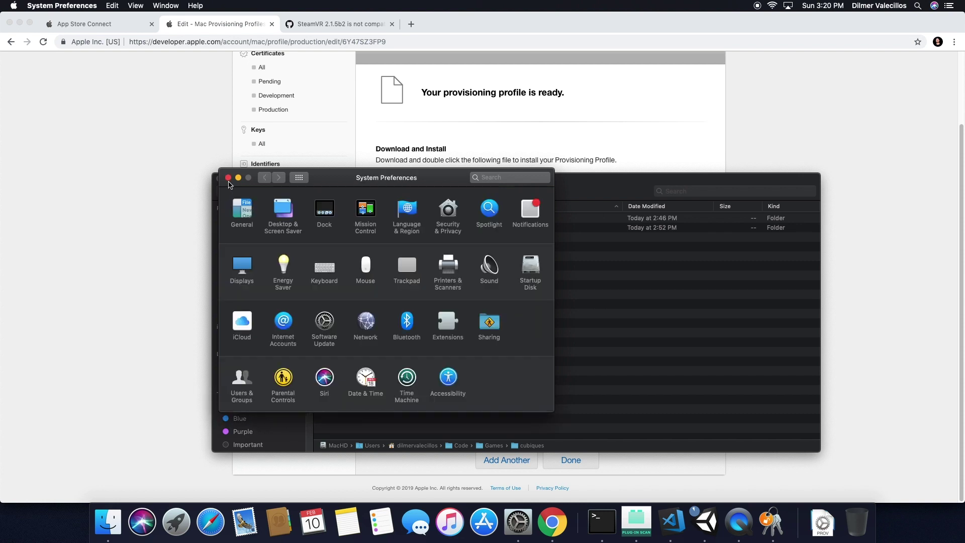
{"action": "left_click", "coordinate": [228, 179]}
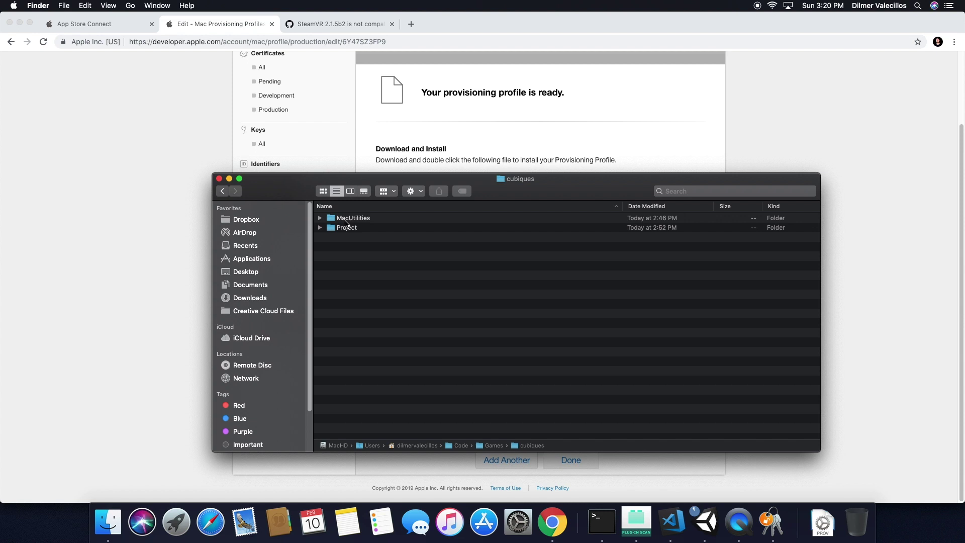
Open MacUtilities and move the old embedded.provisionprofile to the Trash.
{"action": "double_click", "coordinate": [348, 219]}
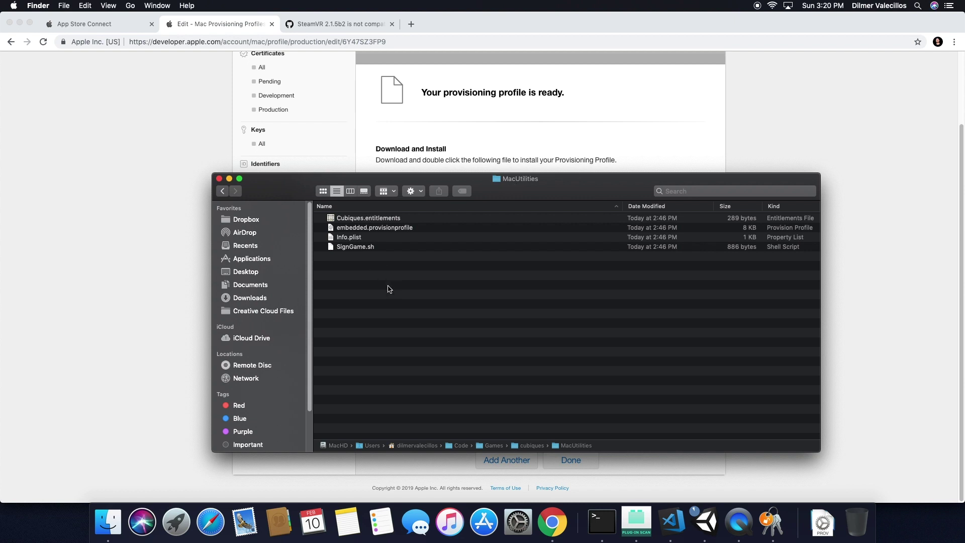
{"action": "key", "text": "super+v"}
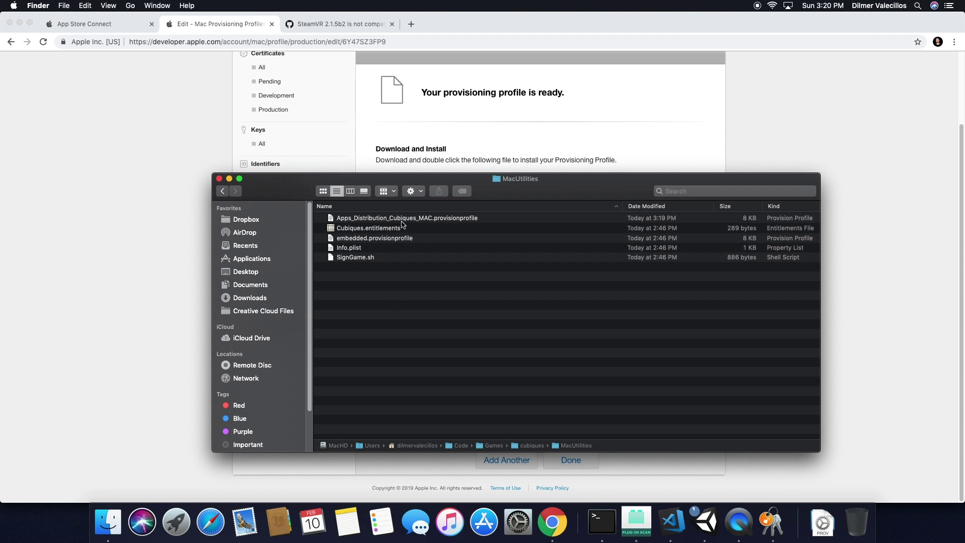
{"action": "left_click", "coordinate": [374, 241]}
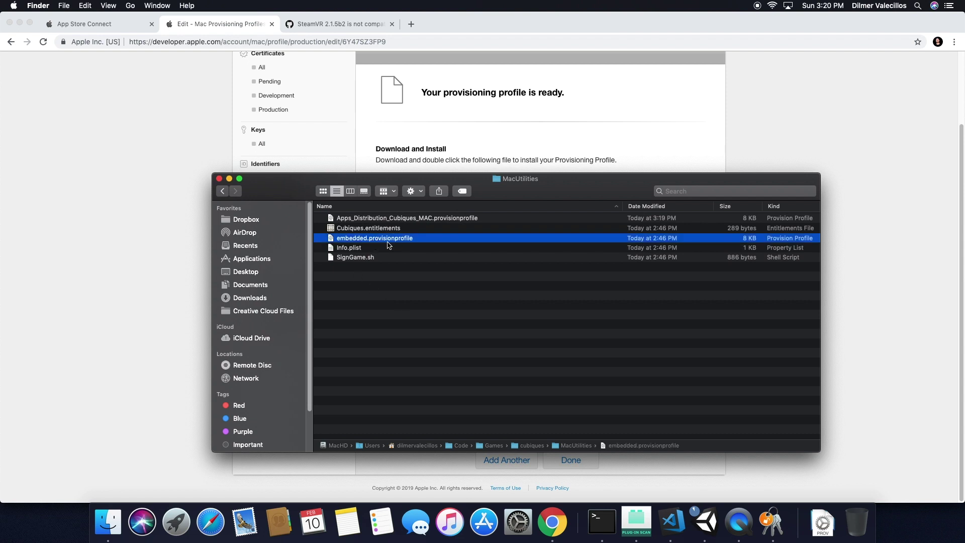
{"action": "left_click", "coordinate": [351, 242]}
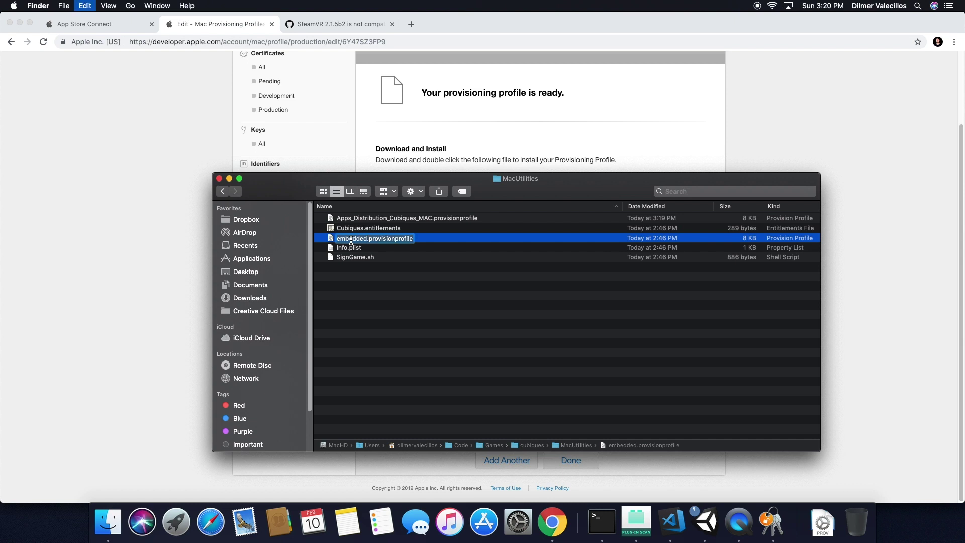
{"action": "key", "text": "Return"}
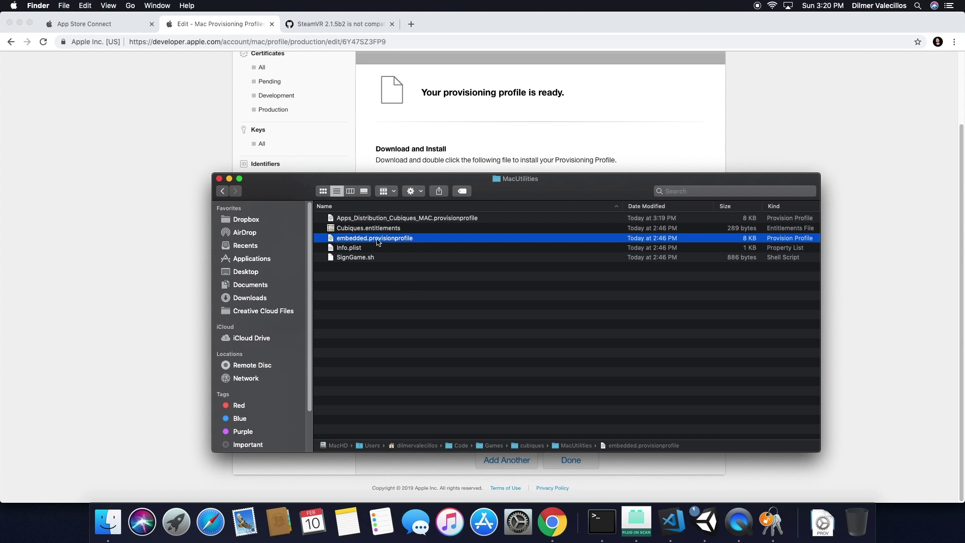
{"action": "key", "text": "Return"}
{"action": "key", "text": "Return"}
{"action": "right_click", "coordinate": [414, 237]}
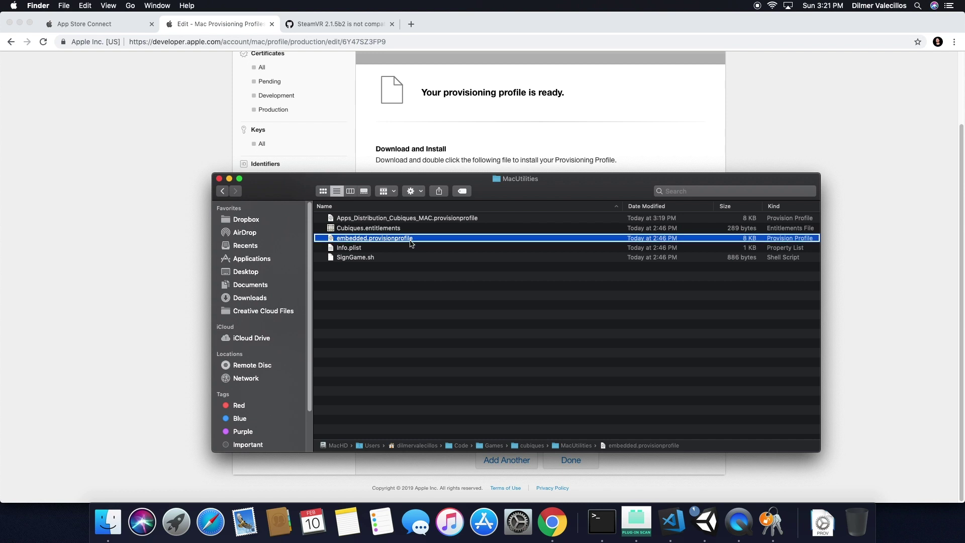
{"action": "left_click", "coordinate": [416, 193]}
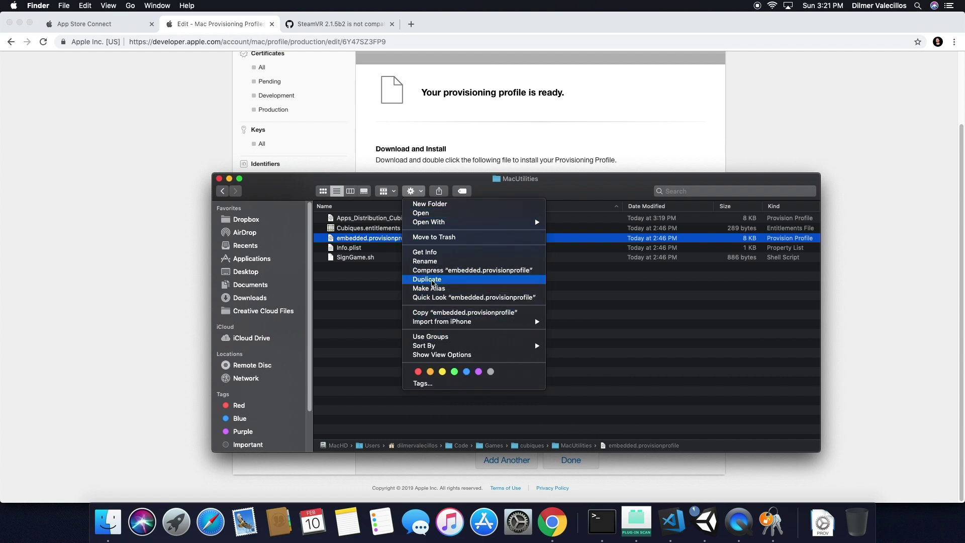
{"action": "left_click", "coordinate": [440, 238]}
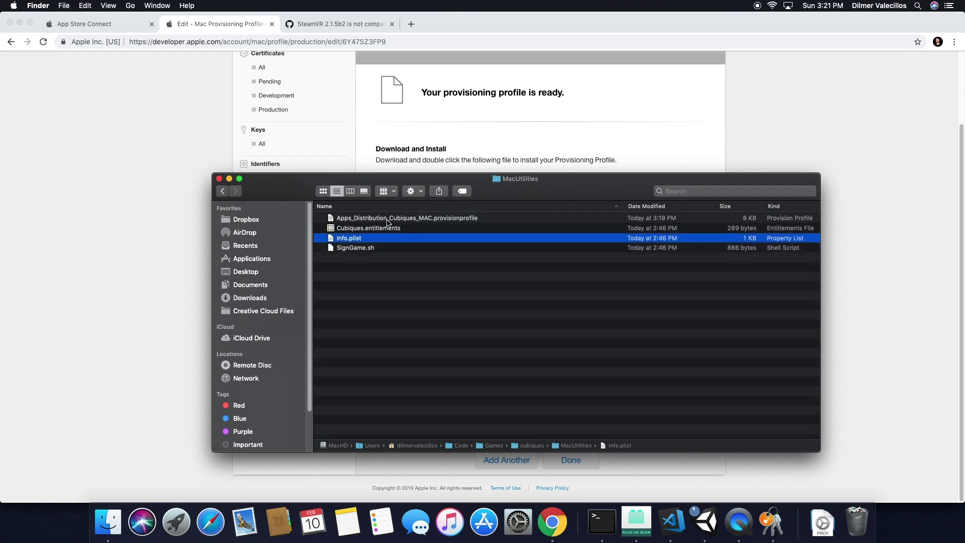
Rename Apps_Distribution_Cubiques_MAC.provisionprofile to embedded.provisionprofile and check the MacUtilities files.
{"action": "left_click", "coordinate": [404, 220]}
{"action": "key", "text": "Return"}
{"action": "type", "text": "embedded.provisionprofile"}
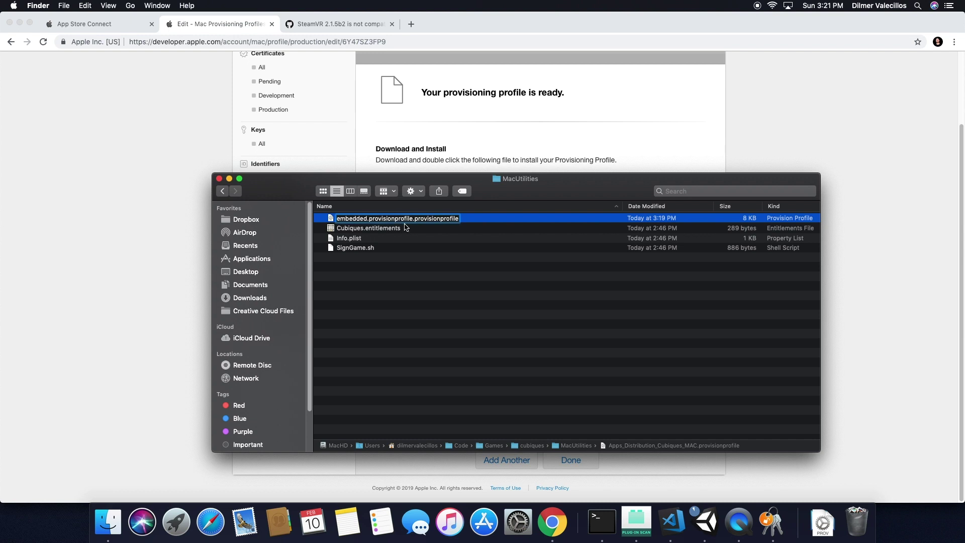
{"action": "key", "text": "Return"}
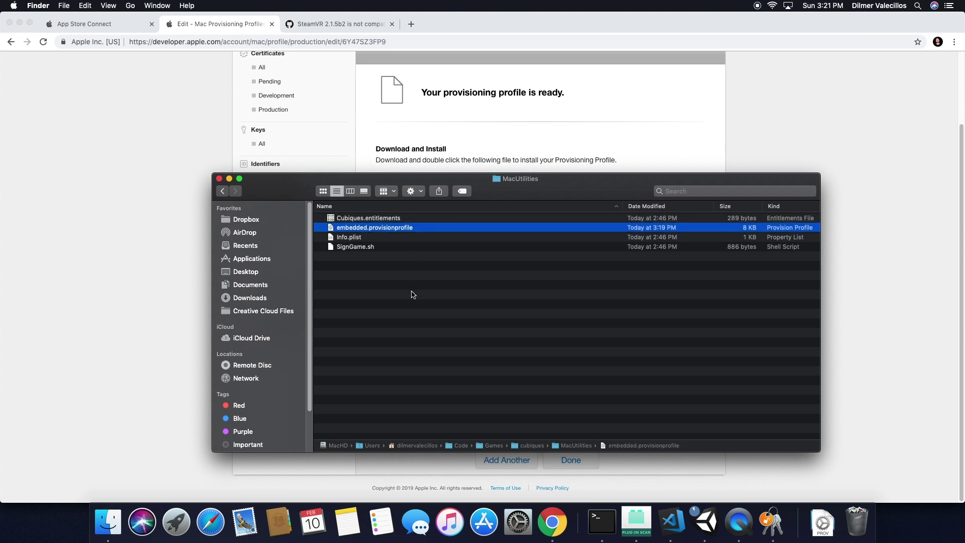
{"action": "left_click", "coordinate": [412, 294]}
{"action": "left_click", "coordinate": [367, 231]}
{"action": "left_click", "coordinate": [372, 221]}
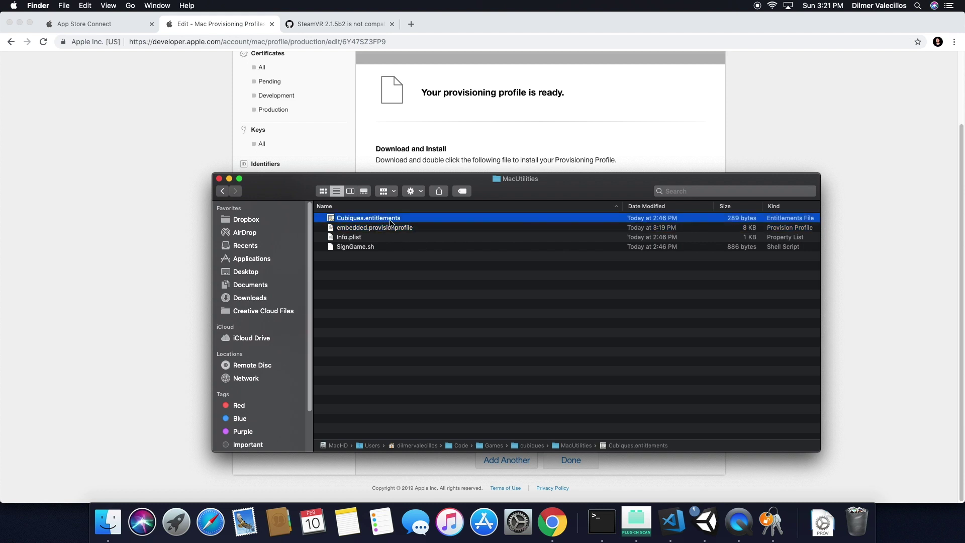
{"action": "left_click", "coordinate": [358, 239]}
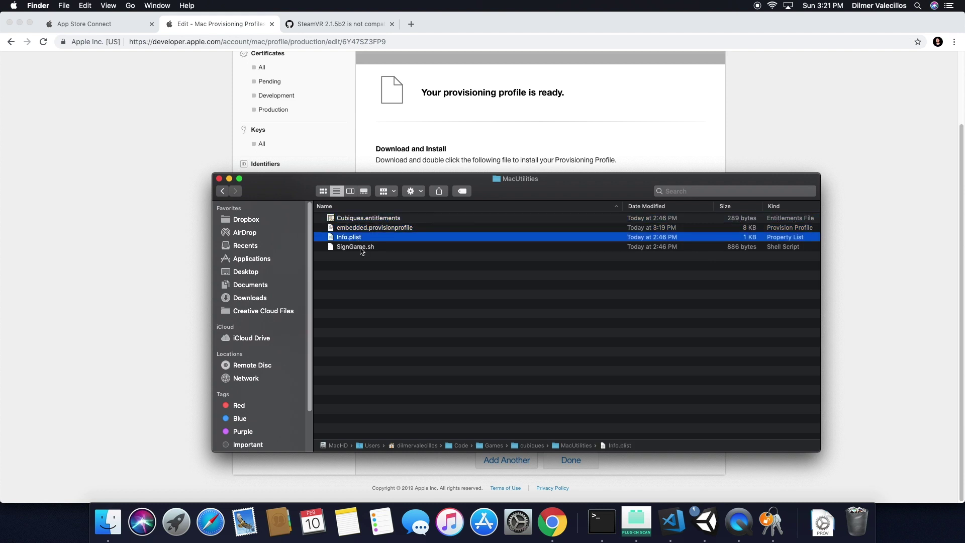
{"action": "left_click", "coordinate": [360, 247]}
{"action": "left_click", "coordinate": [447, 333]}
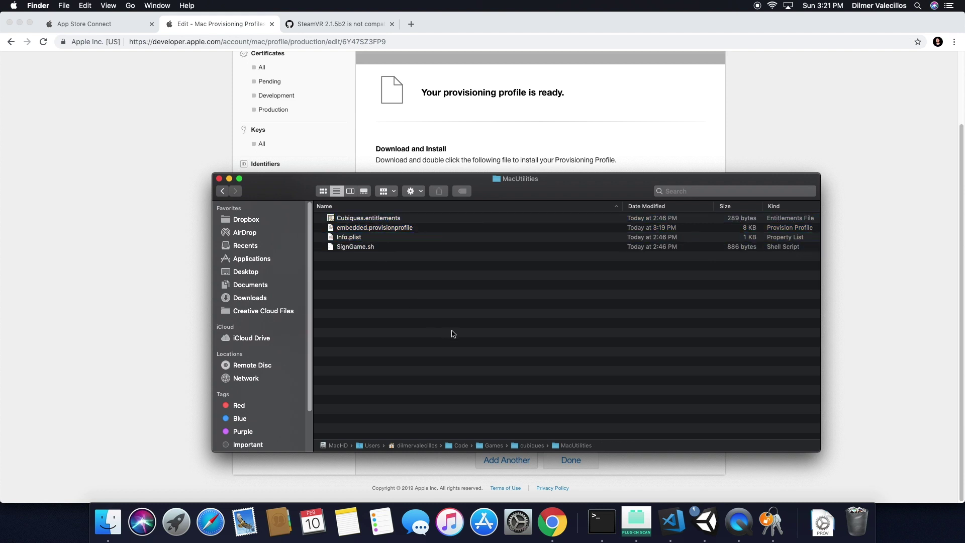
{"action": "key", "text": "super+Tab"}
{"action": "key", "text": "super+Tab"}
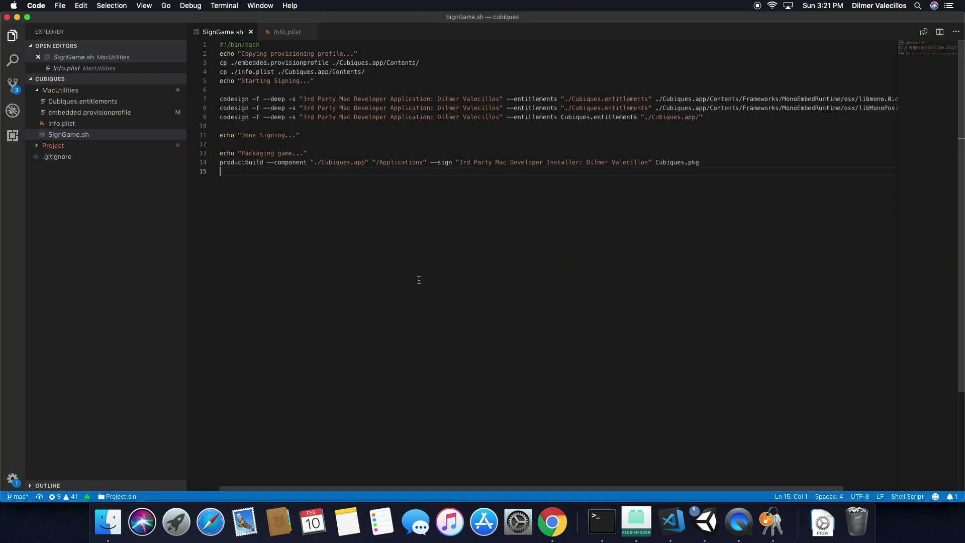
Change the Info.plist get-info string version on line 10 from 1.0.5 to 1.0.6.
{"action": "left_click", "coordinate": [83, 126]}
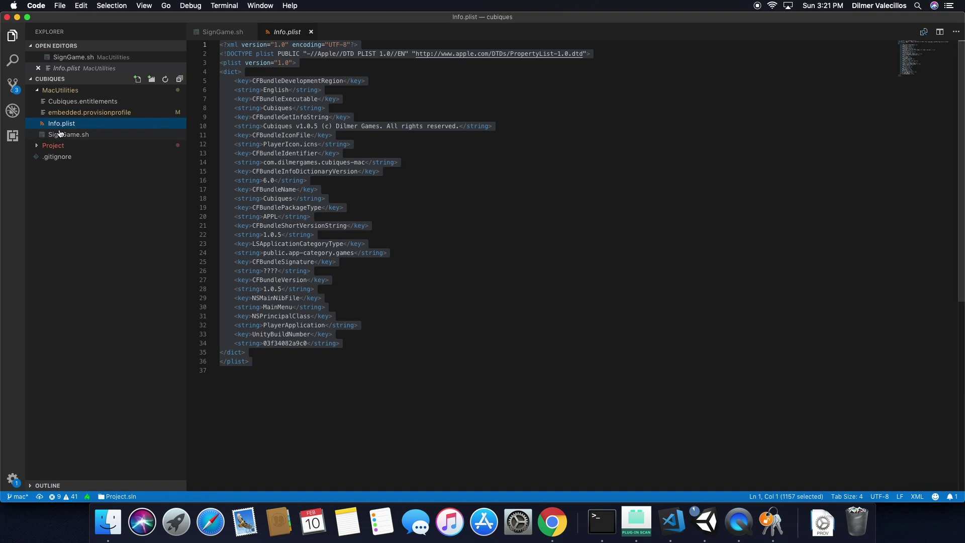
{"action": "left_click", "coordinate": [377, 172]}
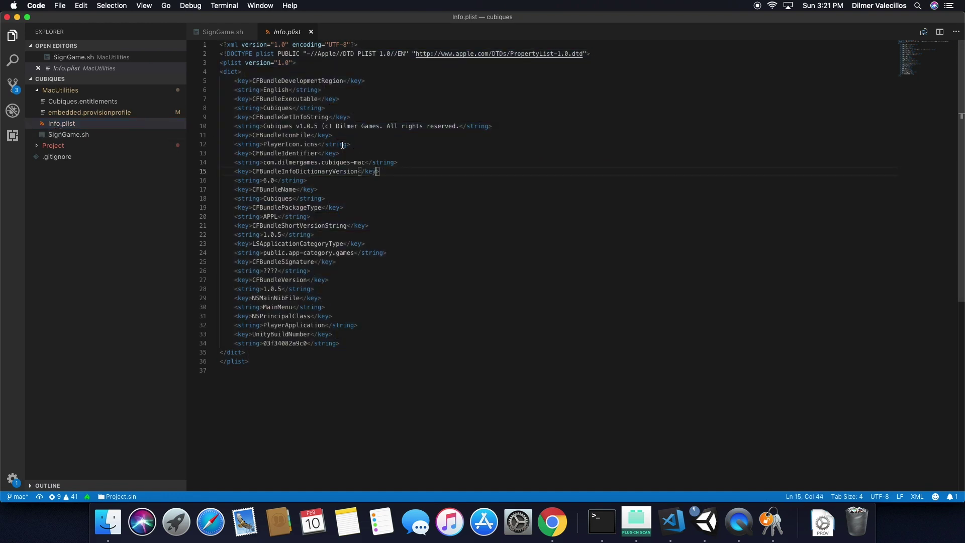
{"action": "left_click", "coordinate": [318, 126]}
{"action": "key", "text": "shift+Left"}
{"action": "type", "text": "6"}
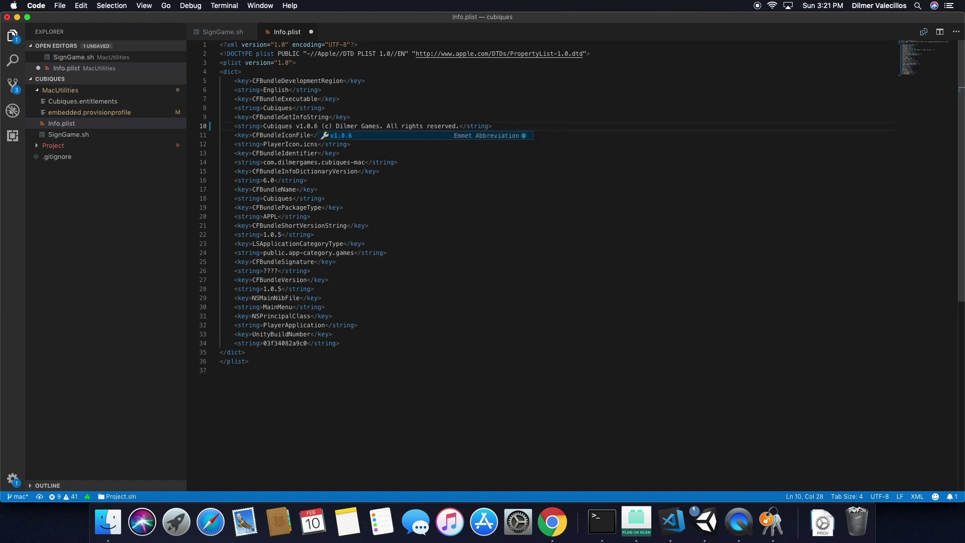
{"action": "left_click", "coordinate": [307, 128]}
Check the macOS builds and app information in App Store Connect.
{"action": "key", "text": "super+Tab"}
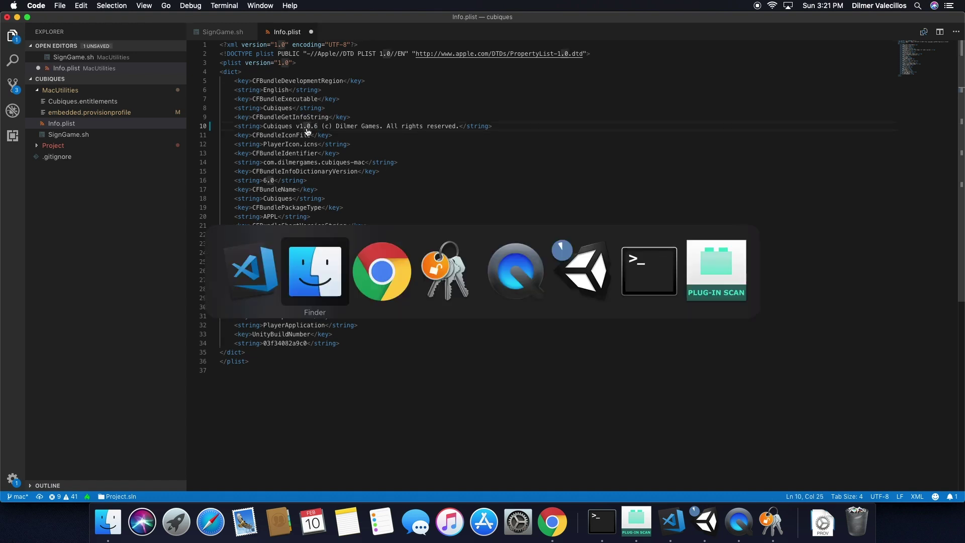
{"action": "key", "text": "super+Tab"}
{"action": "left_click", "coordinate": [69, 22]}
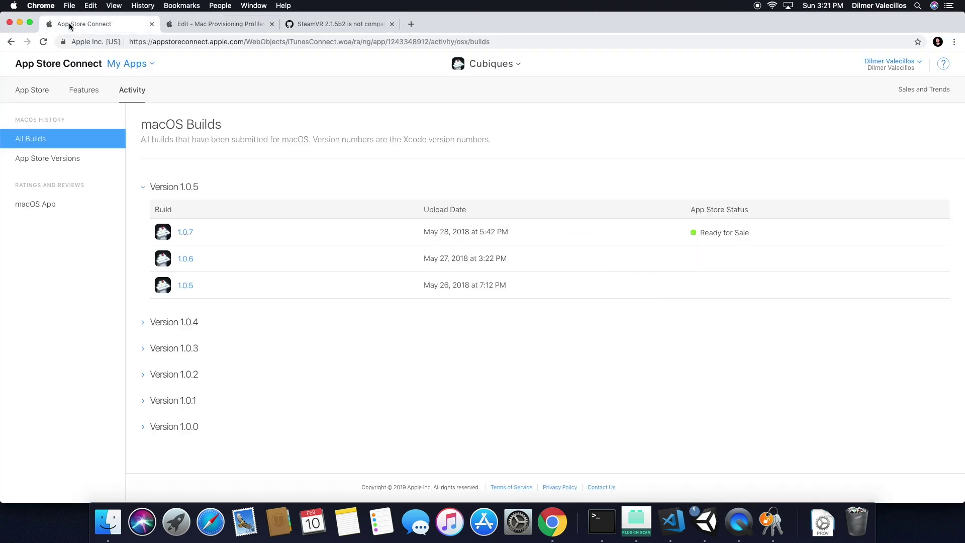
{"action": "left_click", "coordinate": [48, 93]}
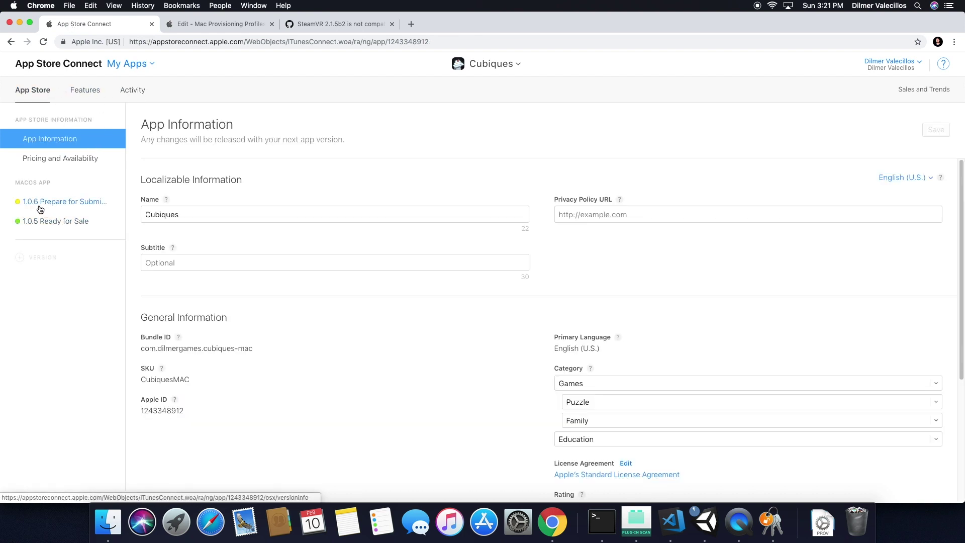
{"action": "key", "text": "super+Tab"}
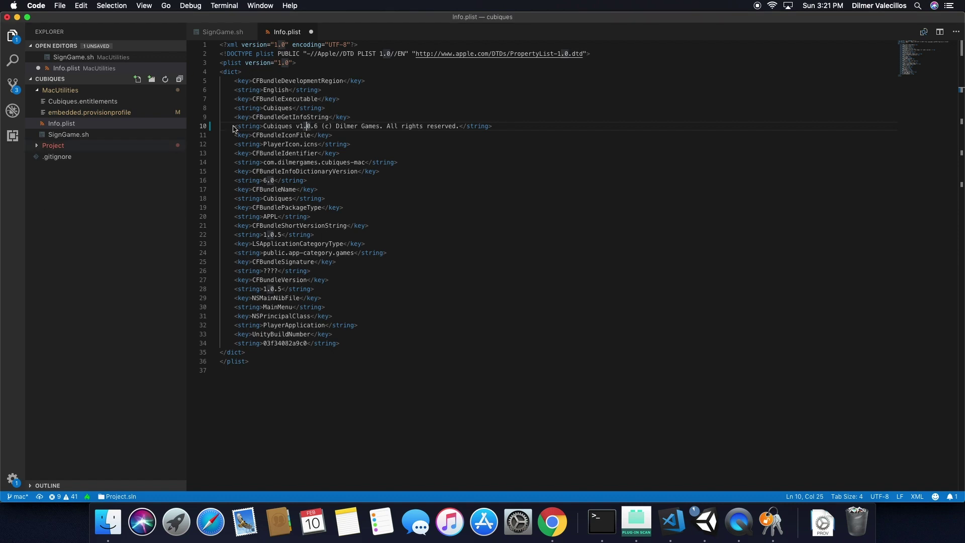
Set the short version and bundle version to 1.0.6 and save Info.plist.
{"action": "left_click", "coordinate": [294, 127]}
{"action": "left_click_drag", "start_coordinate": [294, 127], "coordinate": [321, 127]}
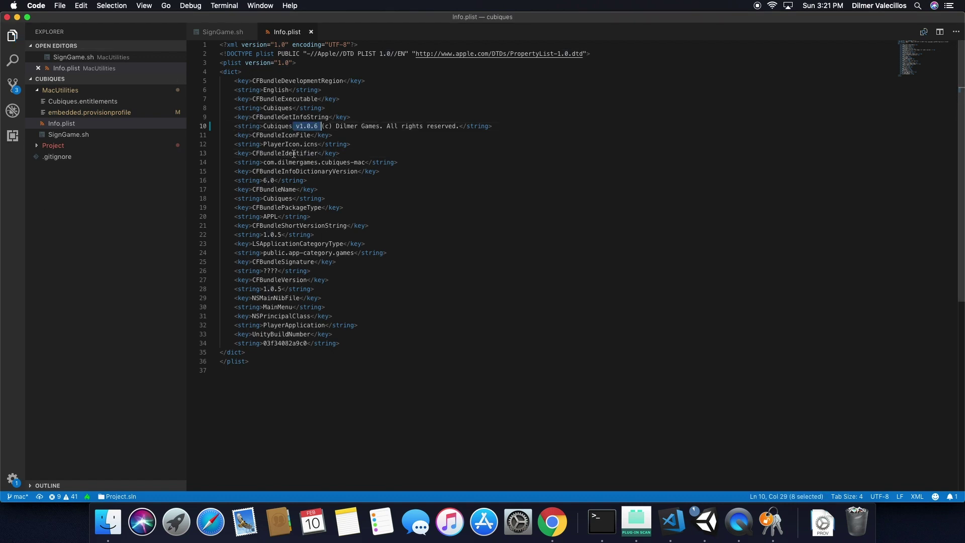
{"action": "left_click", "coordinate": [282, 236]}
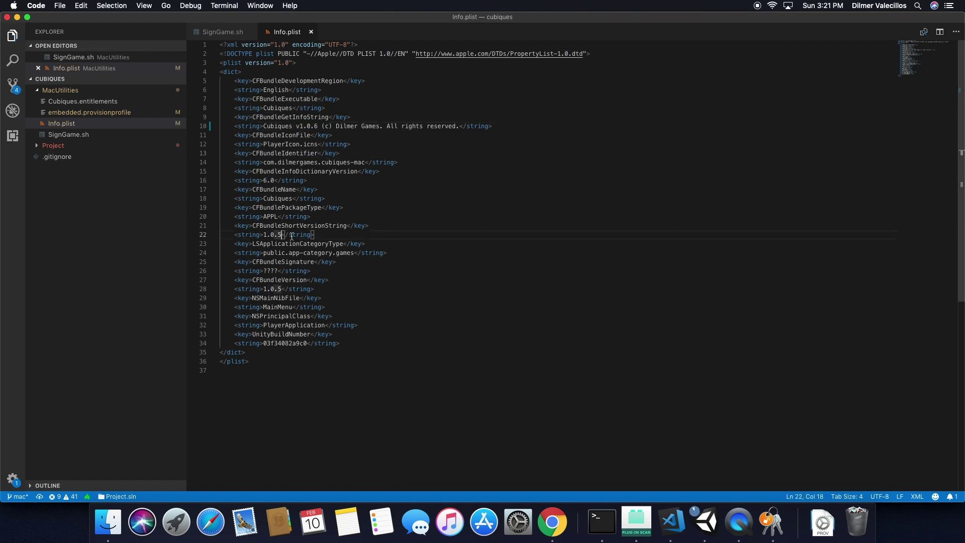
{"action": "key", "text": "BackSpace"}
{"action": "type", "text": "6"}
{"action": "key", "text": "super+s"}
{"action": "left_click", "coordinate": [284, 289]}
{"action": "key", "text": "BackSpace"}
{"action": "type", "text": "6"}
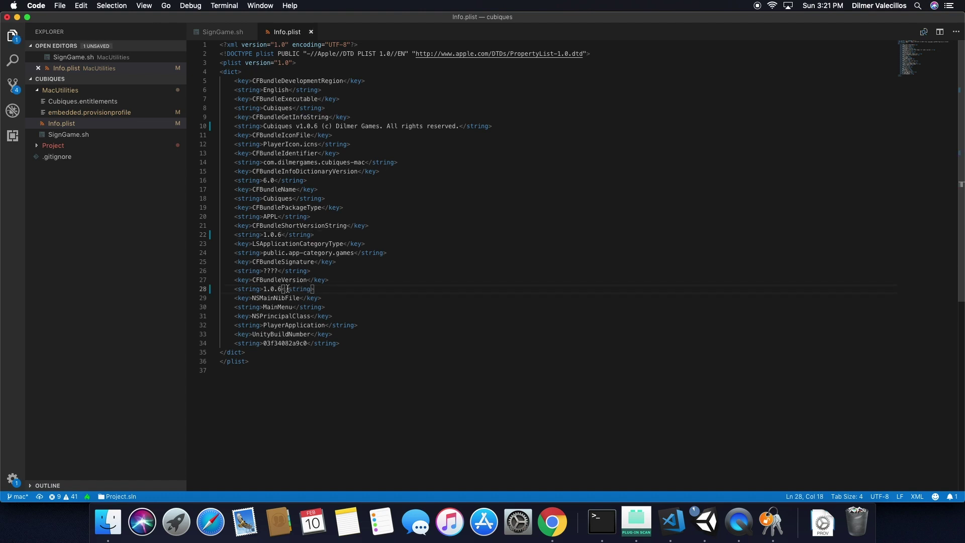
{"action": "key", "text": "super+s"}
Review the codesign signing identities on line 7 of SignGame.sh.
{"action": "left_click", "coordinate": [69, 136]}
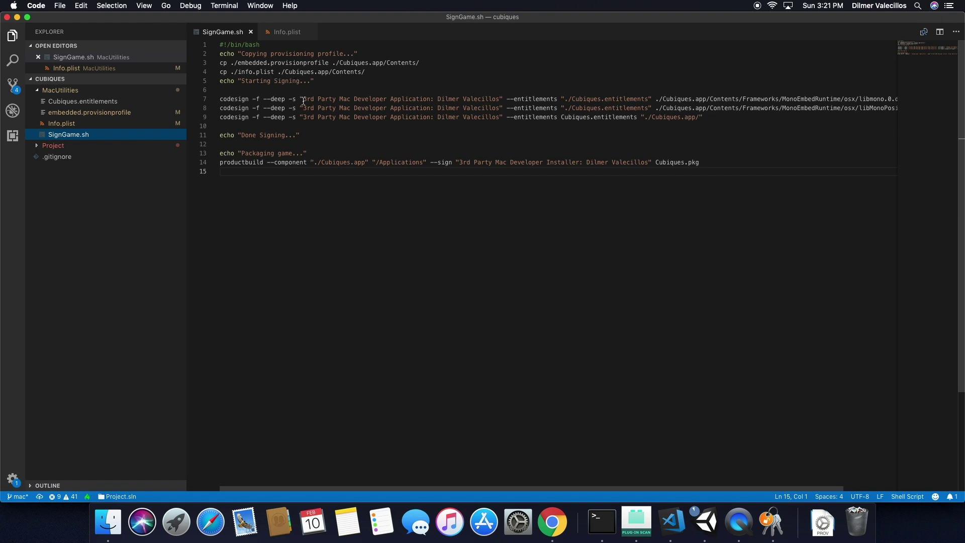
{"action": "left_click_drag", "start_coordinate": [304, 100], "coordinate": [460, 99]}
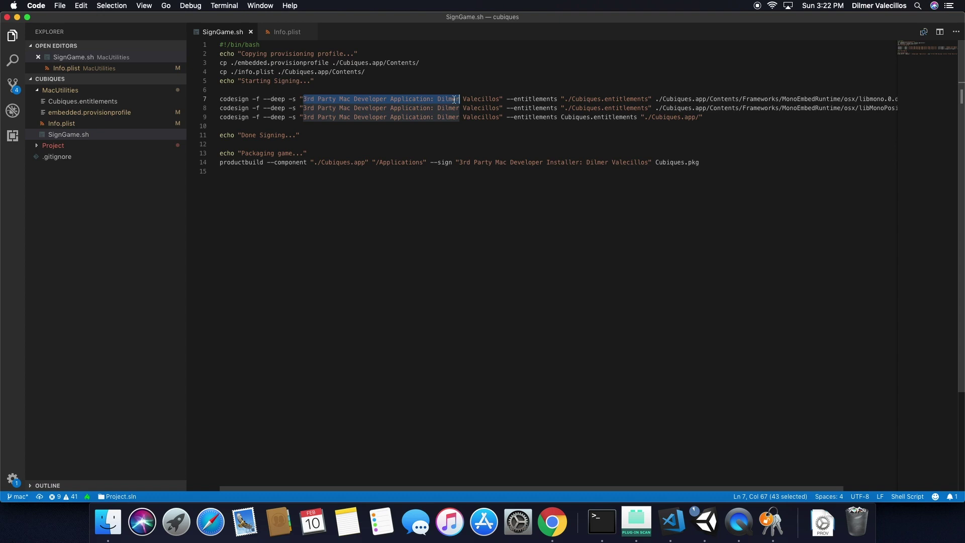
{"action": "mouse_move", "coordinate": [497, 99]}
{"action": "left_mouse_down"}
{"action": "mouse_move", "coordinate": [358, 98]}
{"action": "mouse_move", "coordinate": [496, 99]}
{"action": "left_mouse_up"}
{"action": "left_click", "coordinate": [386, 99]}
{"action": "left_click", "coordinate": [438, 99]}
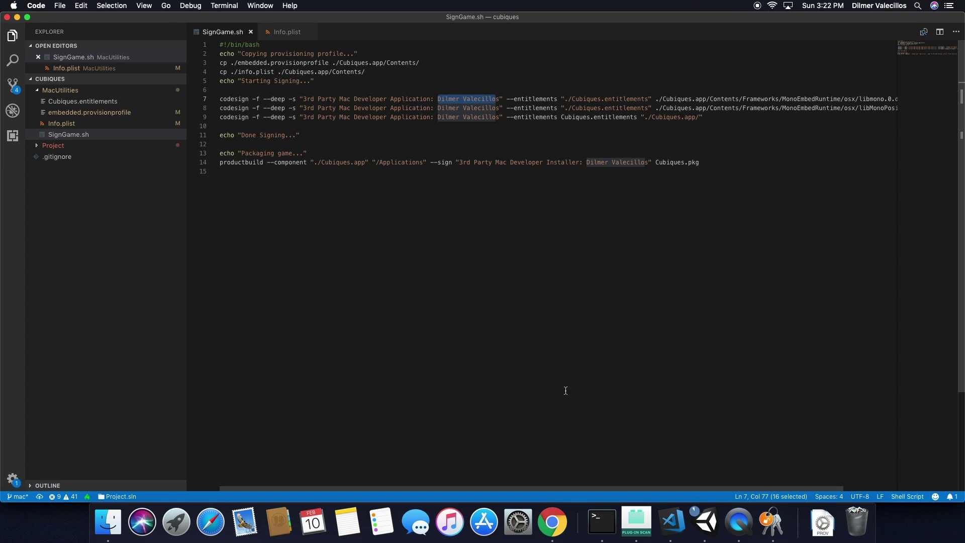
{"action": "left_click_drag", "start_coordinate": [354, 491], "coordinate": [129, 441]}
{"action": "left_click", "coordinate": [287, 143]}
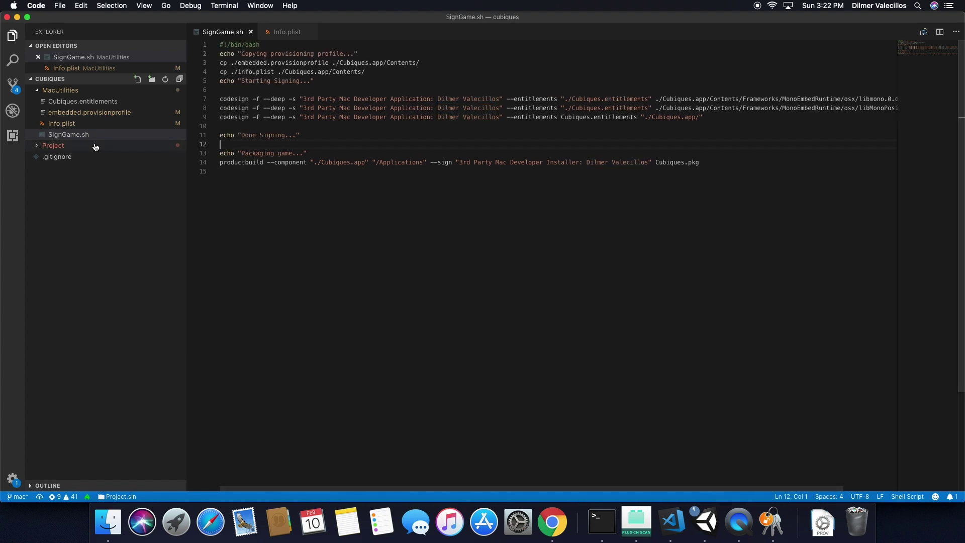
Inspect embedded.provisionprofile, then open Cubiques.entitlements to check its keys.
{"action": "left_click", "coordinate": [93, 114]}
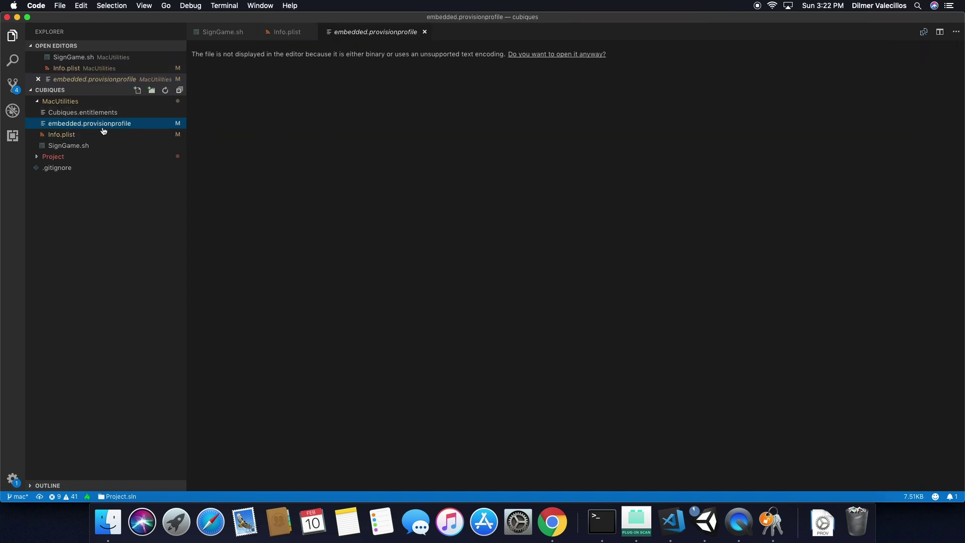
{"action": "left_click", "coordinate": [86, 112]}
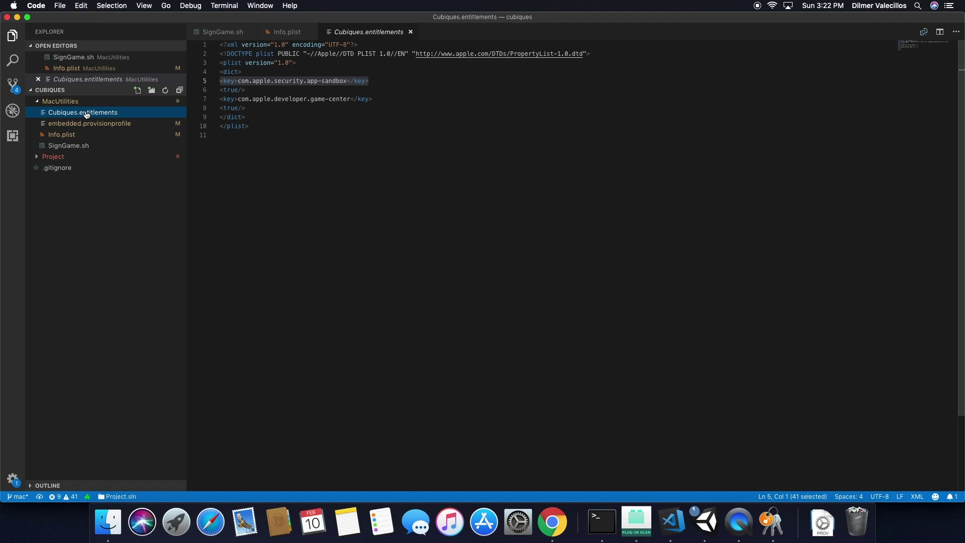
{"action": "left_click", "coordinate": [344, 184]}
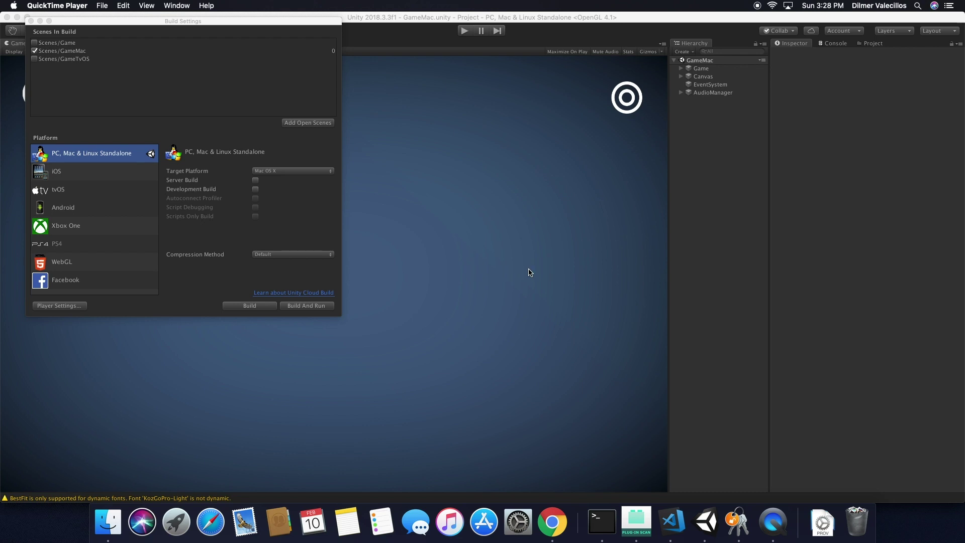
Launch the Cubiques build from CubiquesBuilds, play level 2 briefly, then quit with Cmd+Q.
{"action": "left_click", "coordinate": [109, 523]}
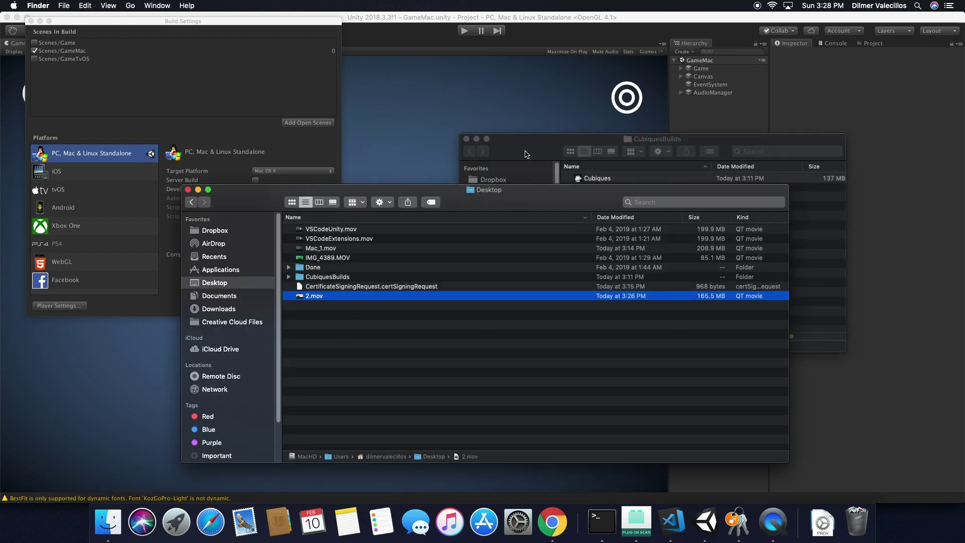
{"action": "left_click", "coordinate": [526, 156]}
{"action": "left_click", "coordinate": [601, 181]}
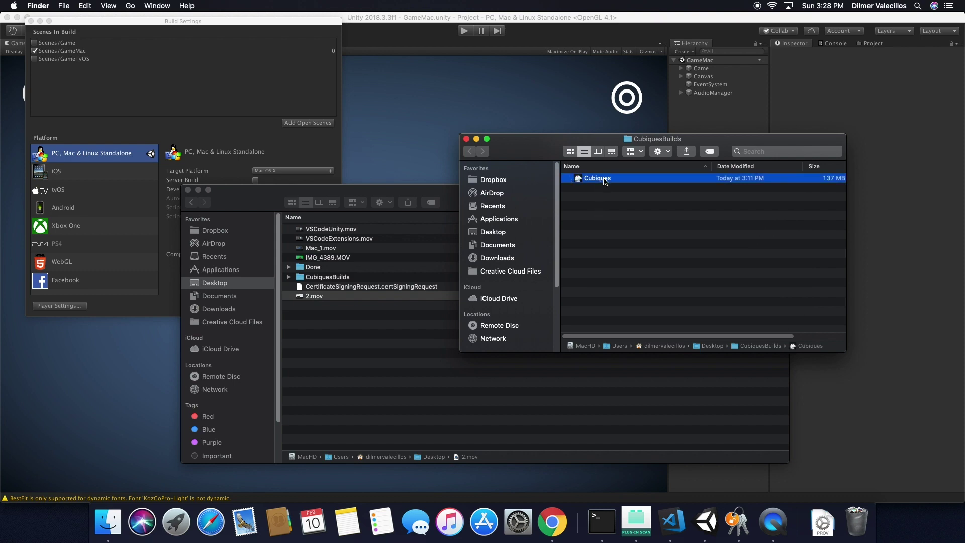
{"action": "double_click", "coordinate": [605, 180]}
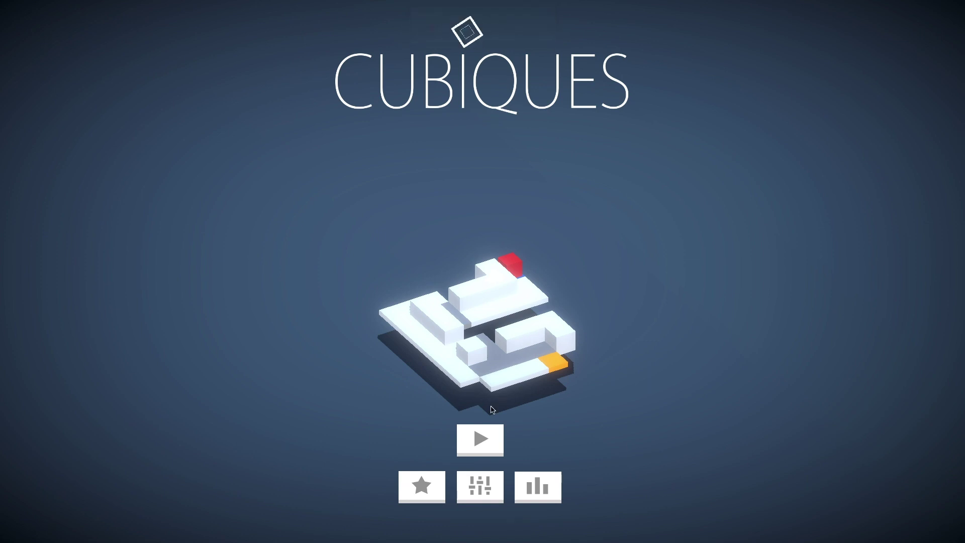
{"action": "left_click", "coordinate": [480, 439]}
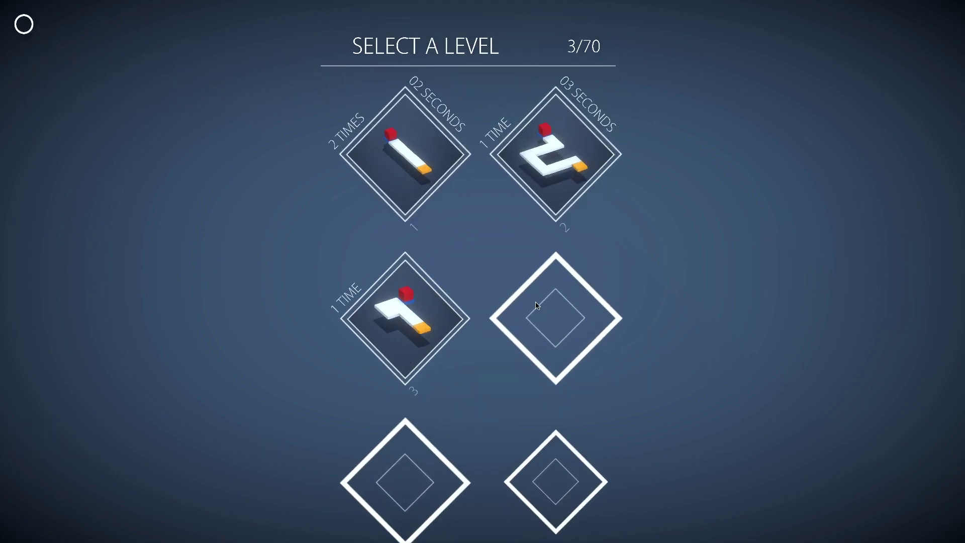
{"action": "left_click", "coordinate": [563, 151]}
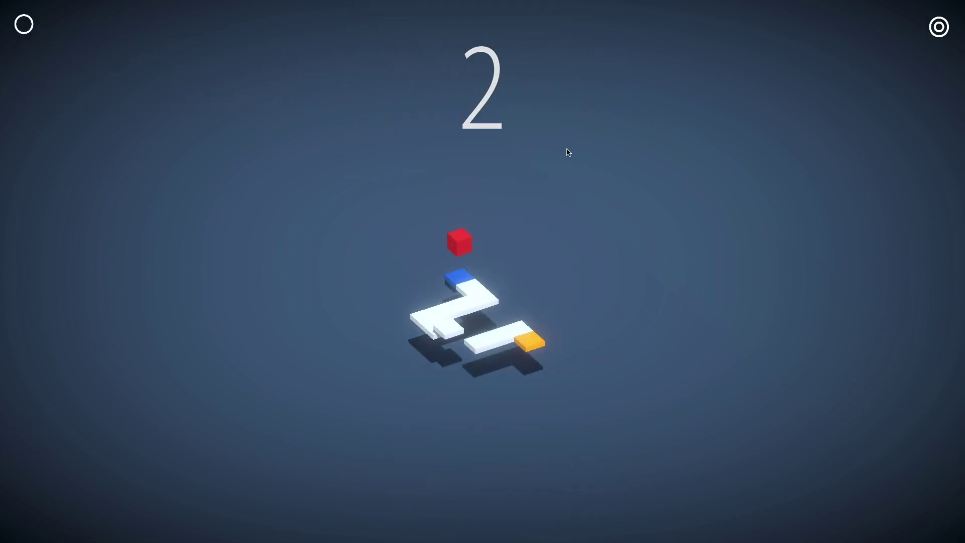
{"action": "key", "text": "Left"}
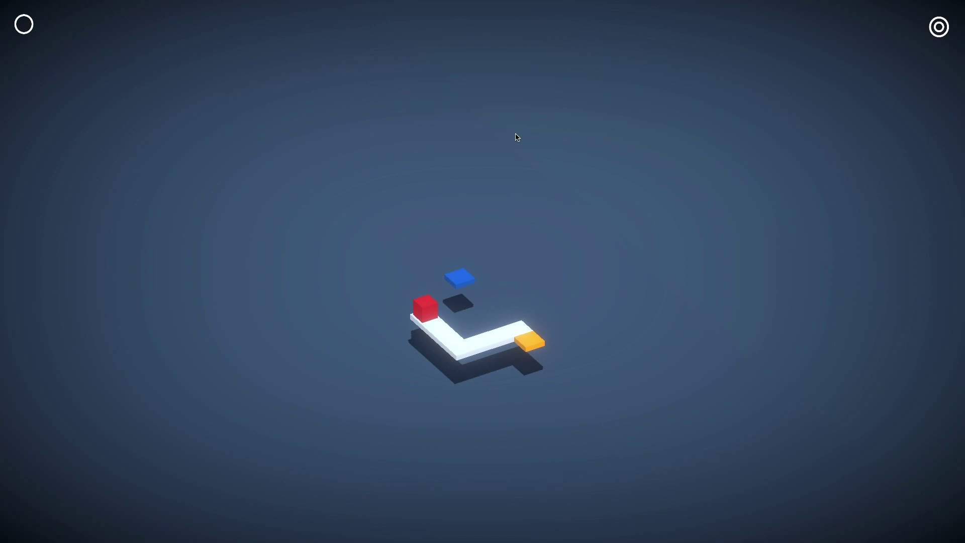
{"action": "key", "text": "super+q"}
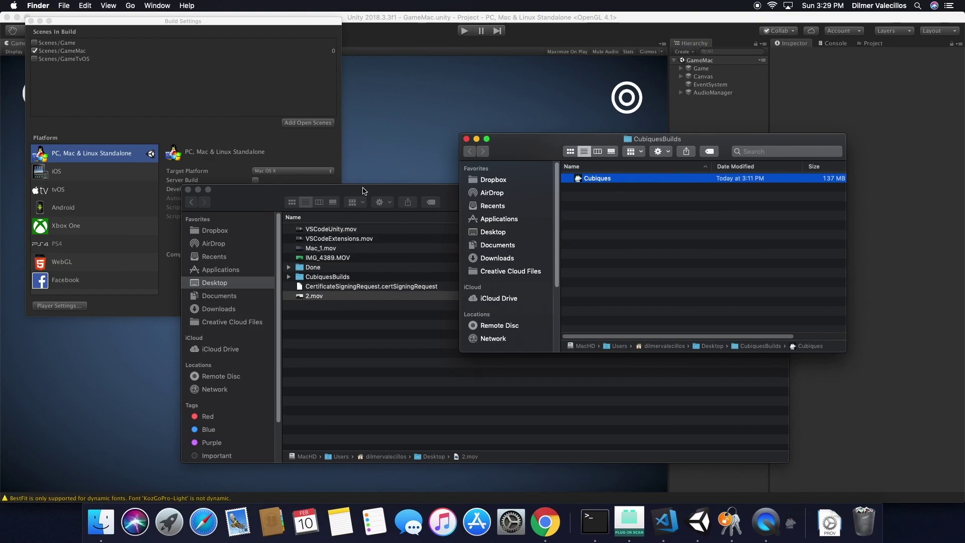
Select the old Cubiques build in CubiquesBuilds and move it to the Trash.
{"action": "left_click", "coordinate": [404, 193]}
{"action": "left_click", "coordinate": [561, 151]}
{"action": "left_click", "coordinate": [601, 182]}
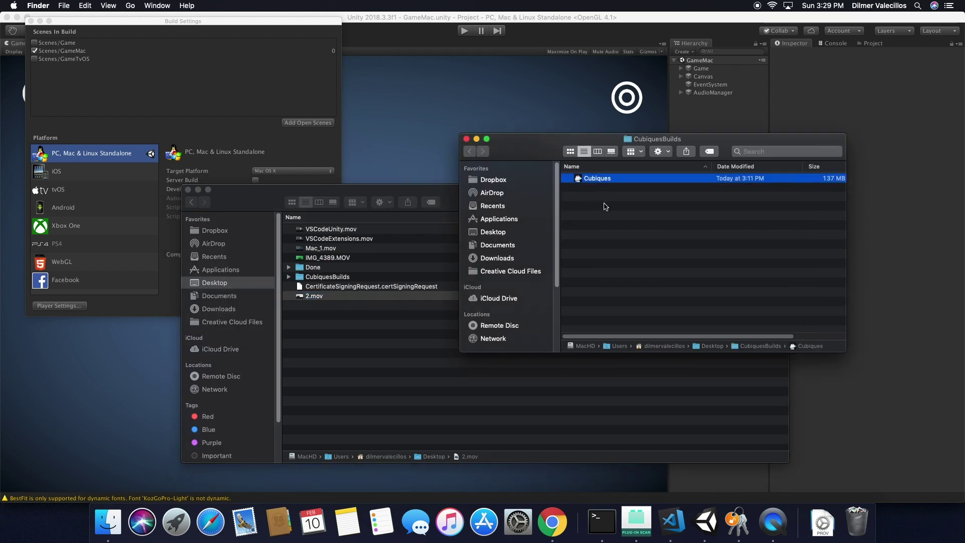
{"action": "left_click", "coordinate": [660, 152]}
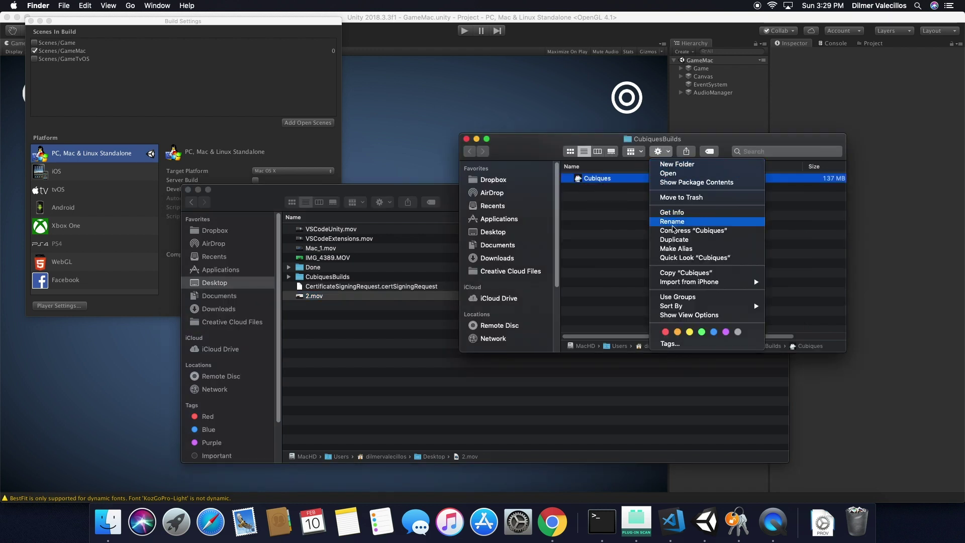
{"action": "key", "text": "Escape"}
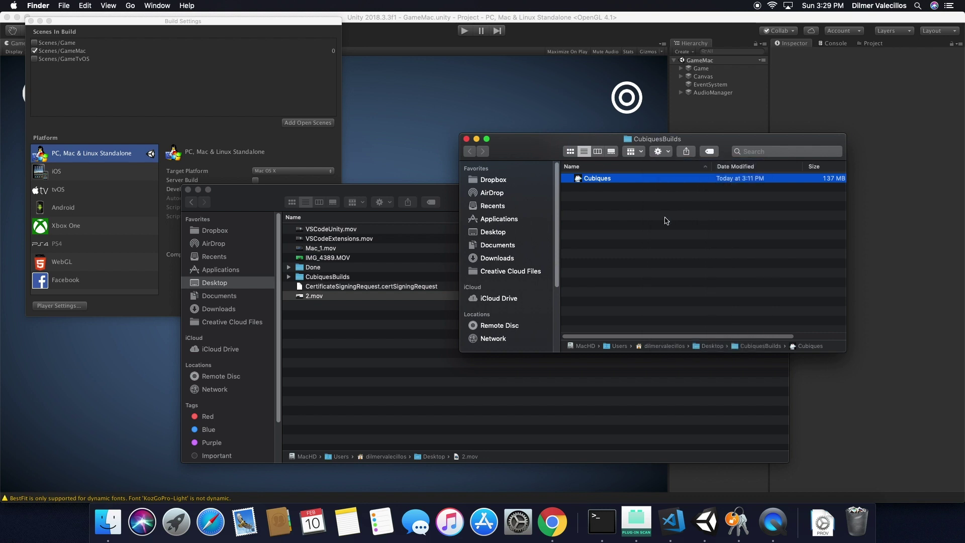
{"action": "left_click", "coordinate": [666, 221]}
Close the Desktop Finder window and return to Unity's Build Settings.
{"action": "left_click", "coordinate": [435, 271]}
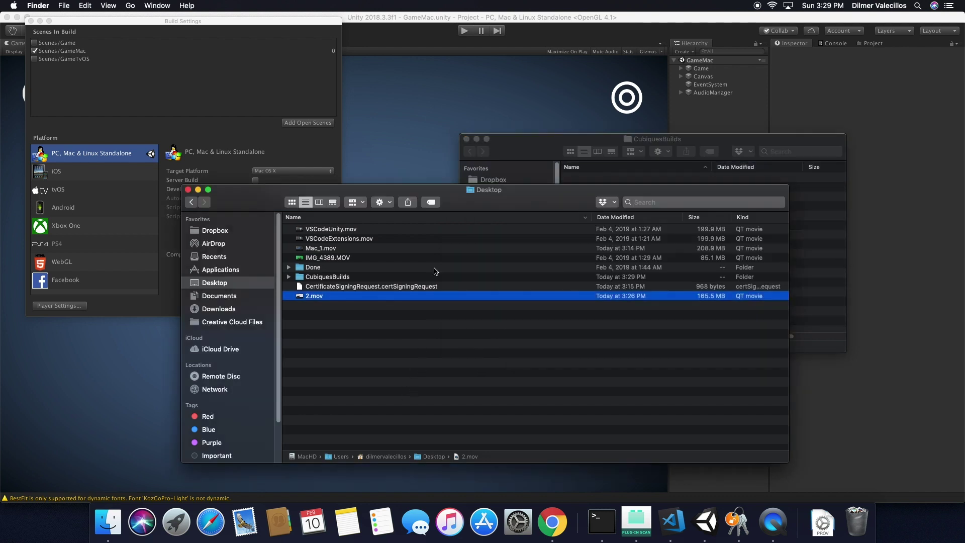
{"action": "left_click", "coordinate": [188, 189]}
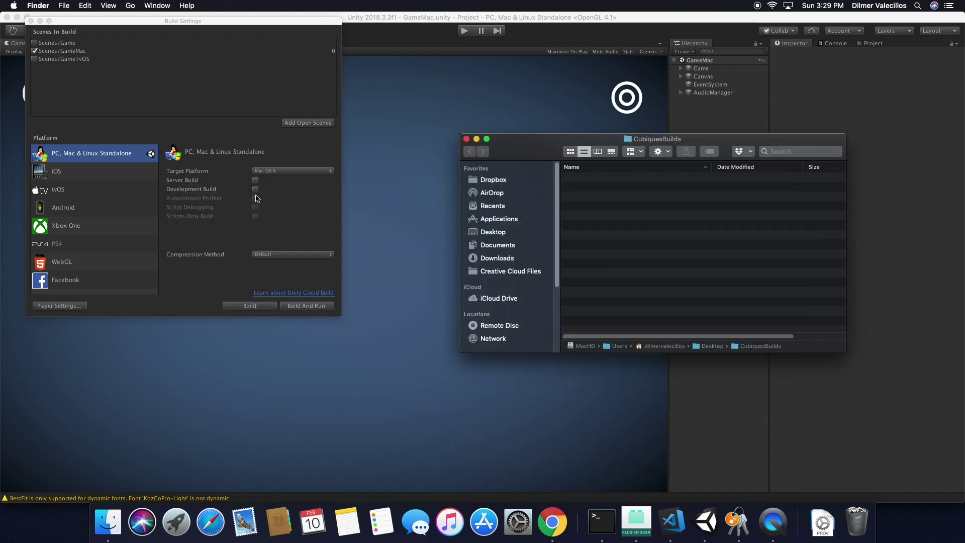
{"action": "left_click", "coordinate": [261, 27]}
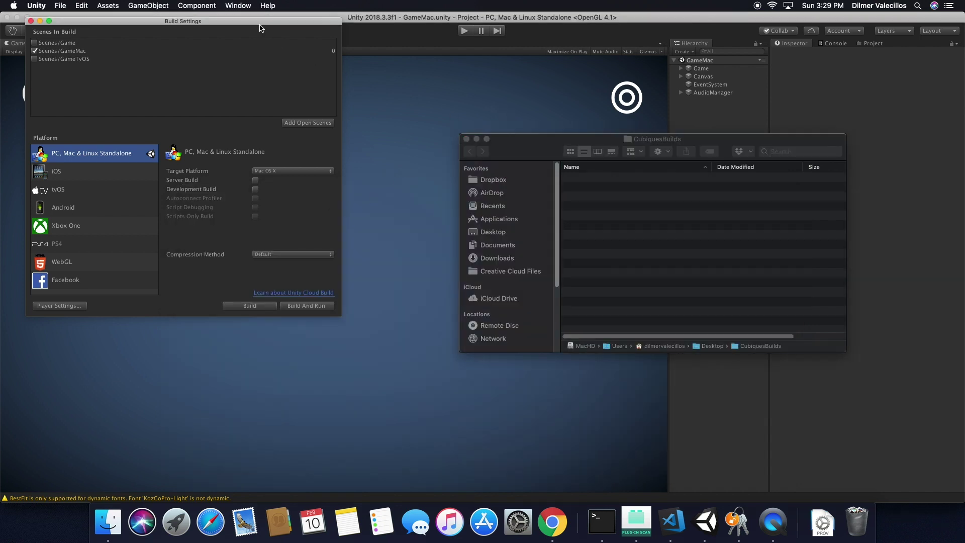
Close the CubiquesBuilds window and turn on Mac App Store Validation in Player Settings.
{"action": "left_click", "coordinate": [467, 139]}
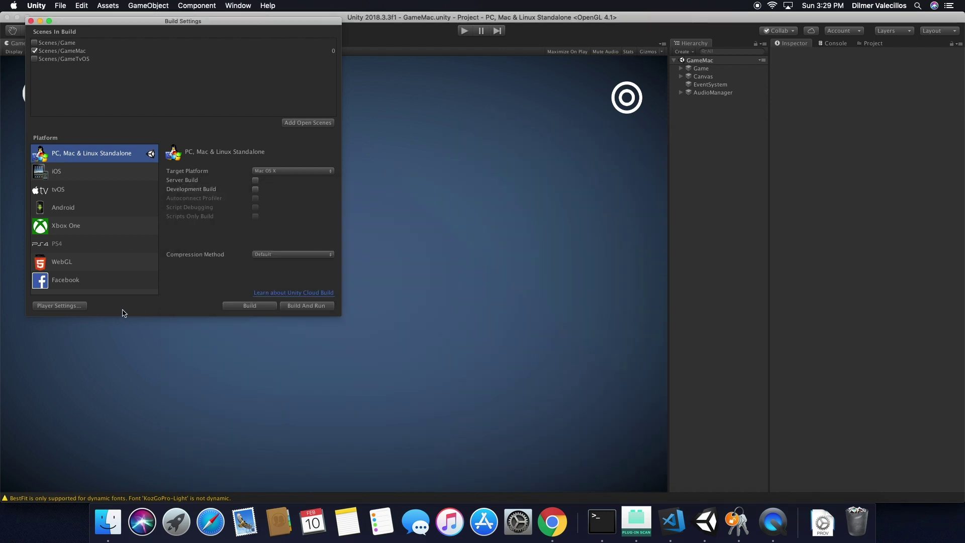
{"action": "left_click", "coordinate": [79, 311]}
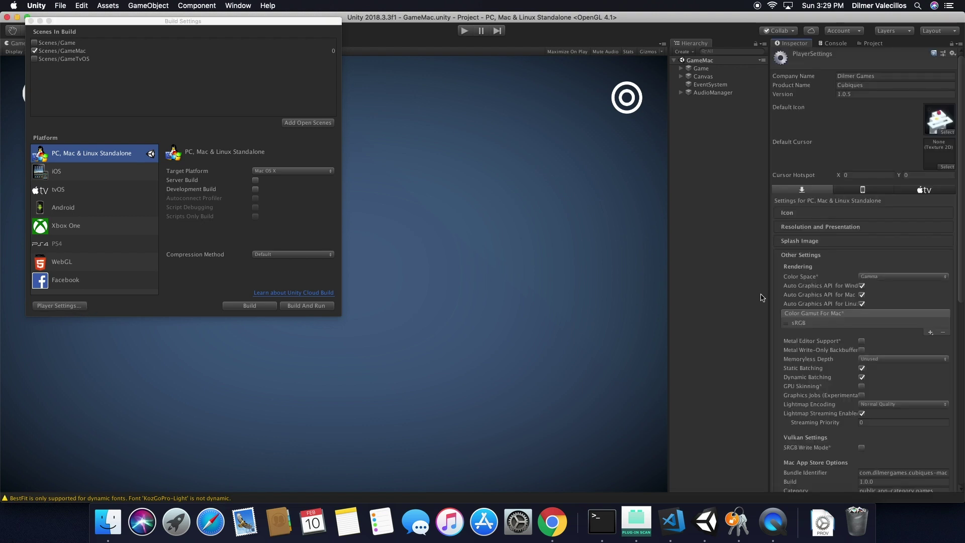
{"action": "scroll", "coordinate": [932, 384], "scroll_direction": "down", "scroll_amount": 8}
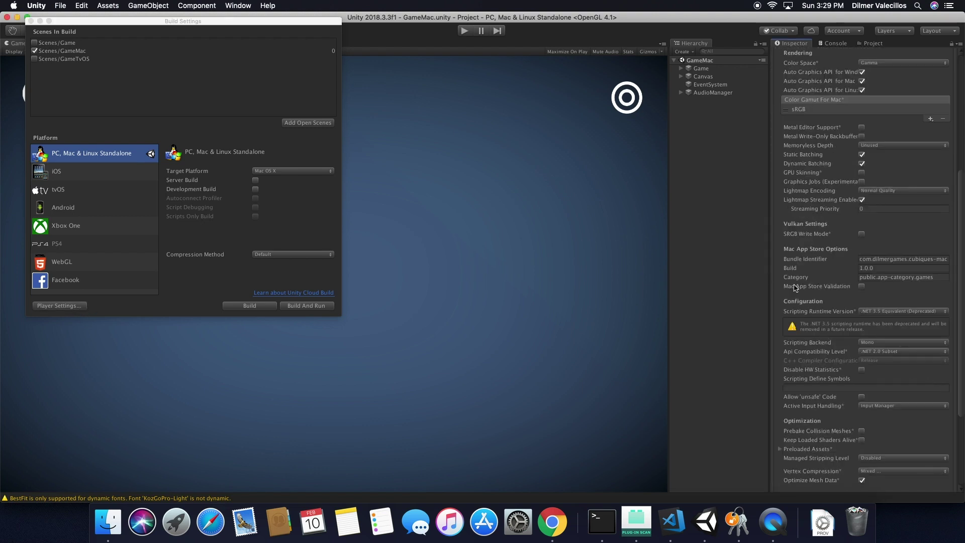
{"action": "left_click", "coordinate": [862, 286]}
Change the Version from 1.0.5 to 1.0.6, leaving the build number at 1.0.0.
{"action": "left_click", "coordinate": [866, 270]}
{"action": "double_click", "coordinate": [866, 269]}
{"action": "left_click_drag", "start_coordinate": [960, 270], "coordinate": [960, 137]}
{"action": "double_click", "coordinate": [866, 95]}
{"action": "left_click", "coordinate": [865, 94]}
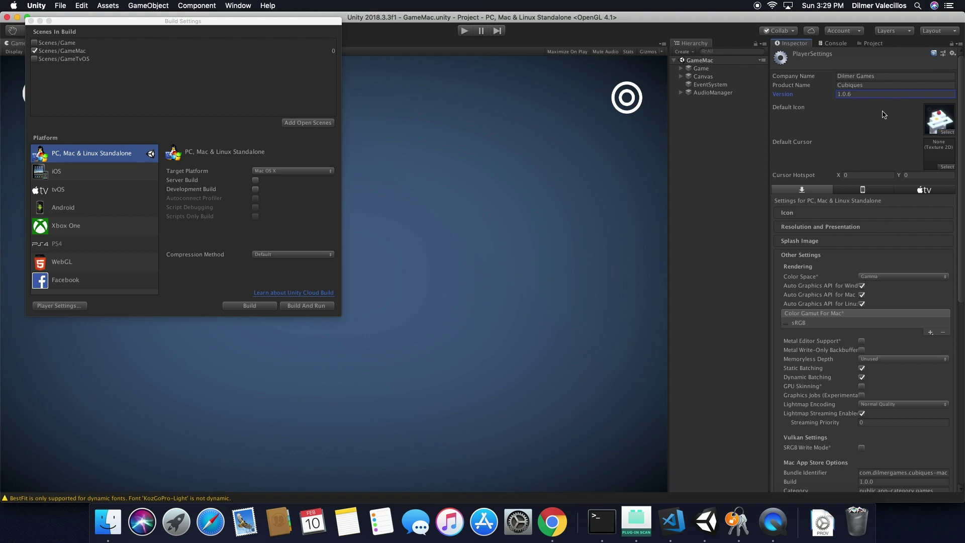
{"action": "left_click_drag", "start_coordinate": [960, 127], "coordinate": [958, 221]}
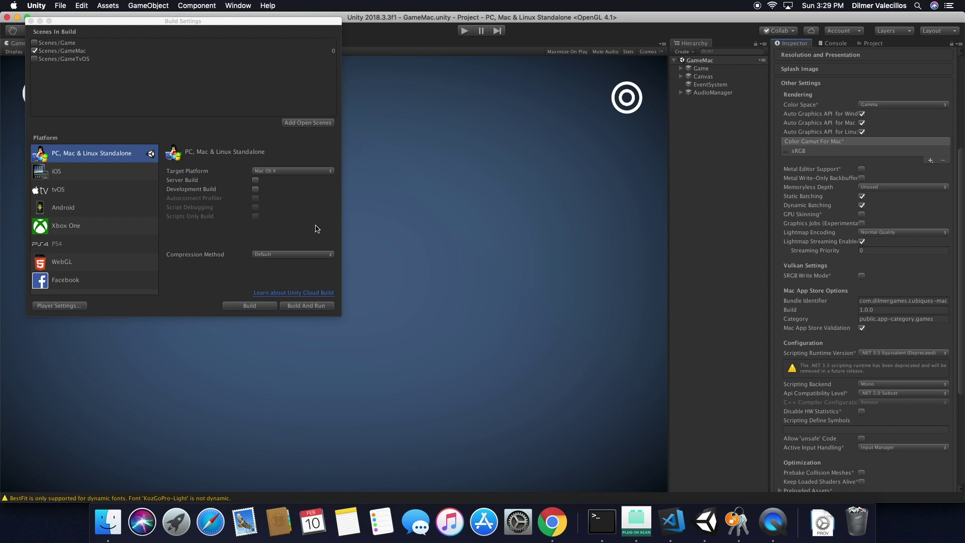
Build the macOS player, saving it as Cubiques in the CubiquesBuilds folder.
{"action": "left_click", "coordinate": [268, 304]}
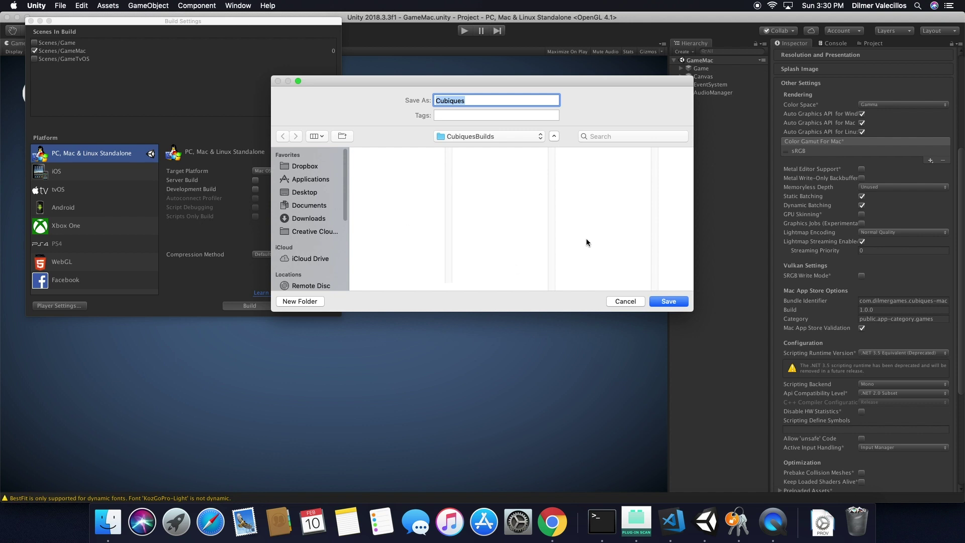
{"action": "left_click", "coordinate": [669, 303]}
{"action": "left_click", "coordinate": [669, 301]}
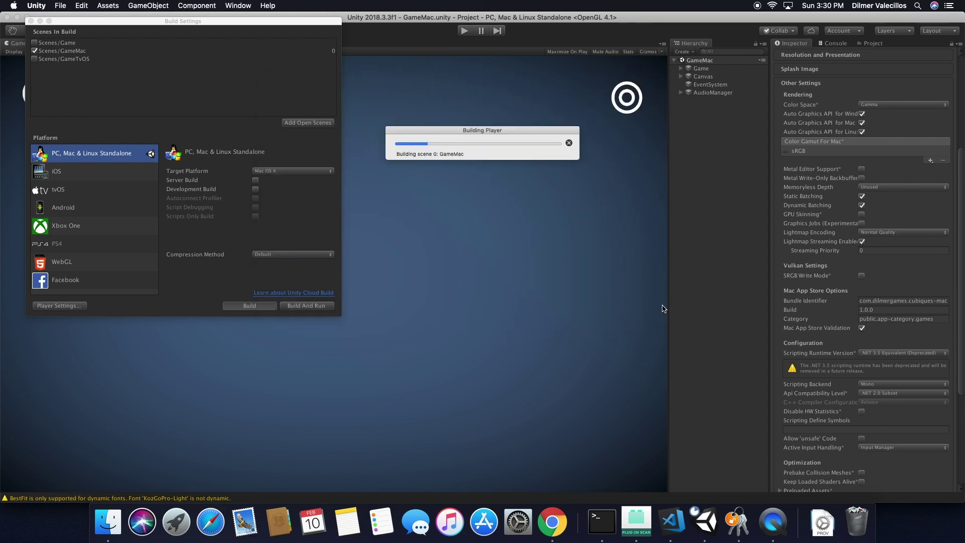
{"action": "left_click", "coordinate": [672, 521]}
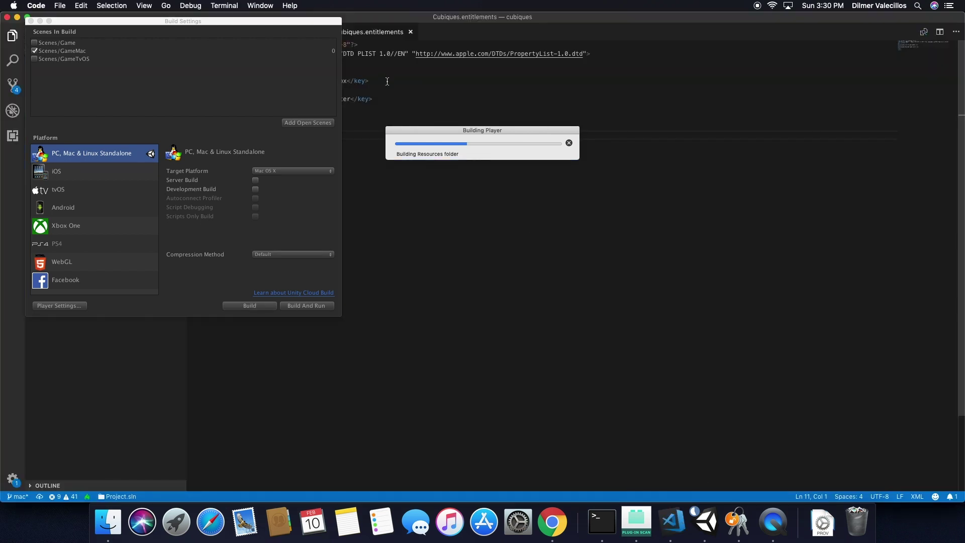
Resize and reposition the VS Code window and open the SignGame.sh script.
{"action": "double_click", "coordinate": [394, 17]}
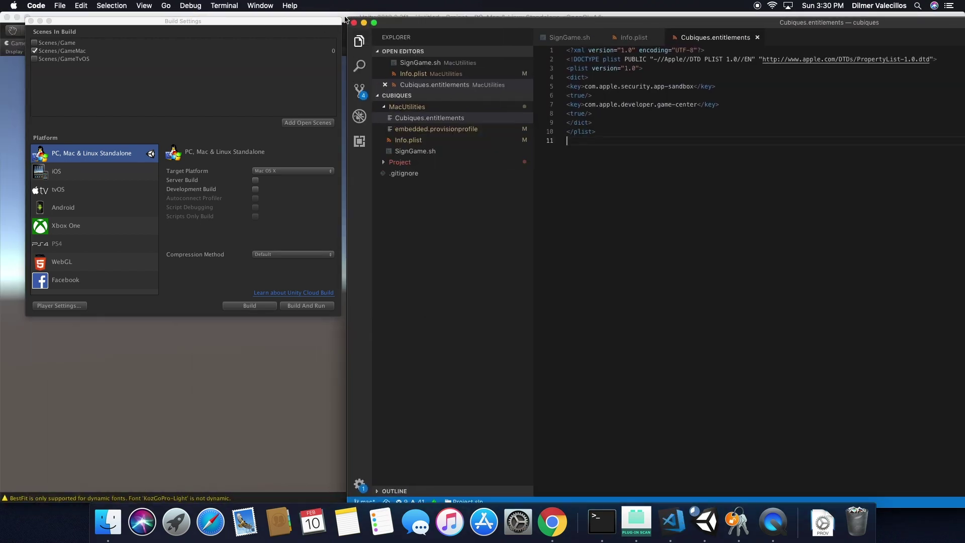
{"action": "mouse_move", "coordinate": [433, 26]}
{"action": "left_mouse_down"}
{"action": "mouse_move", "coordinate": [653, 20]}
{"action": "mouse_move", "coordinate": [432, 20]}
{"action": "left_mouse_up"}
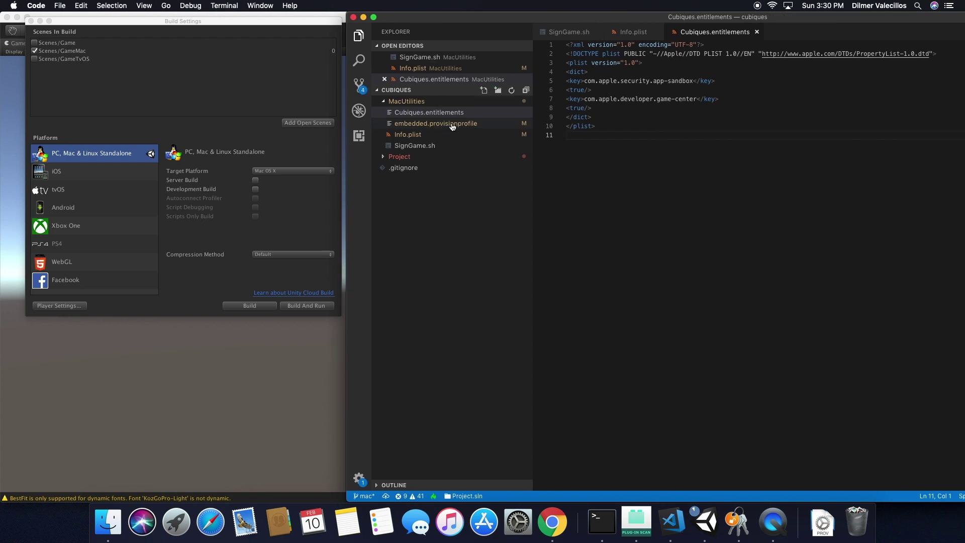
{"action": "left_click", "coordinate": [432, 146]}
{"action": "left_click_drag", "start_coordinate": [508, 15], "coordinate": [272, 6]}
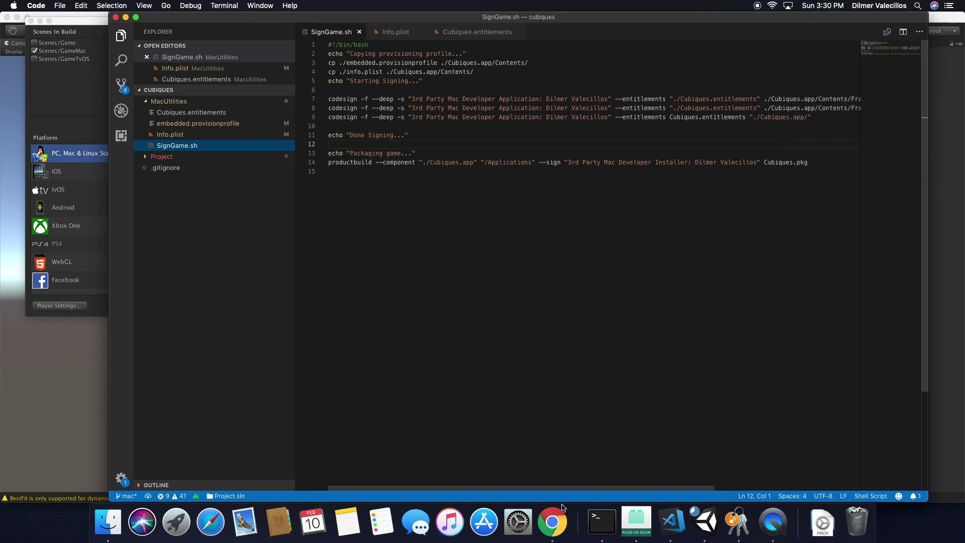
{"action": "left_click", "coordinate": [558, 522]}
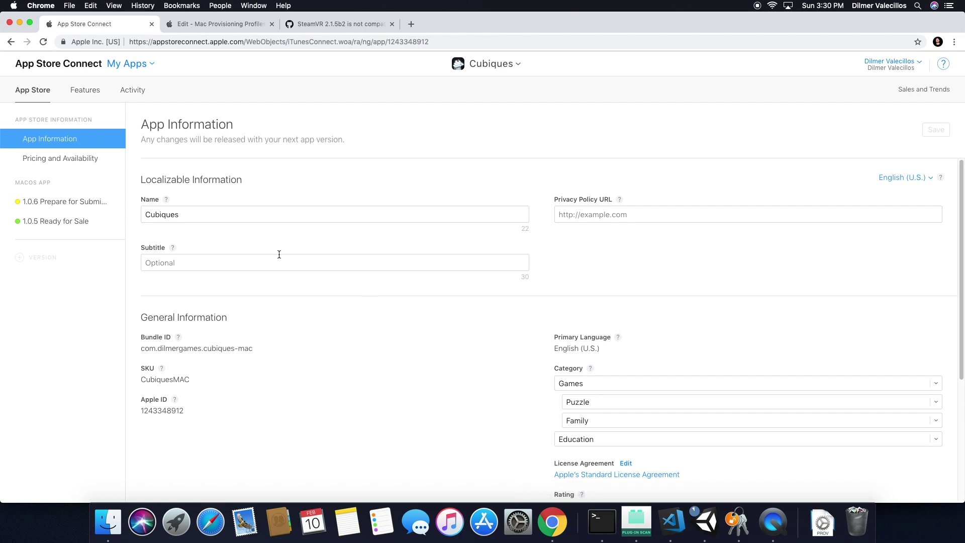
Scroll through the Cubiques App Information page in App Store Connect.
{"action": "scroll", "coordinate": [280, 255], "scroll_direction": "down", "scroll_amount": 5}
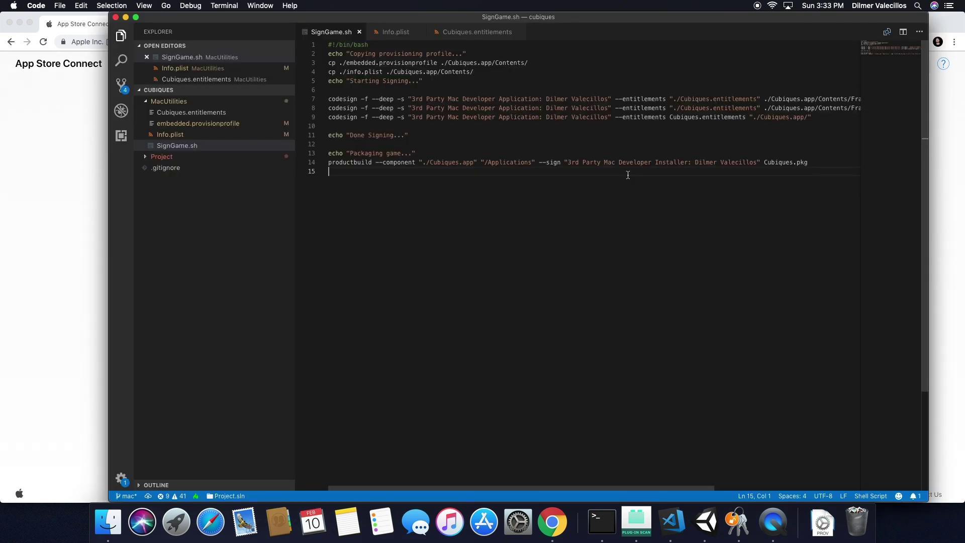
Launch Xcode via Spotlight and start Application Loader from Open Developer Tool.
{"action": "key", "text": "super+space"}
{"action": "type", "text": "xcode"}
{"action": "key", "text": "Return"}
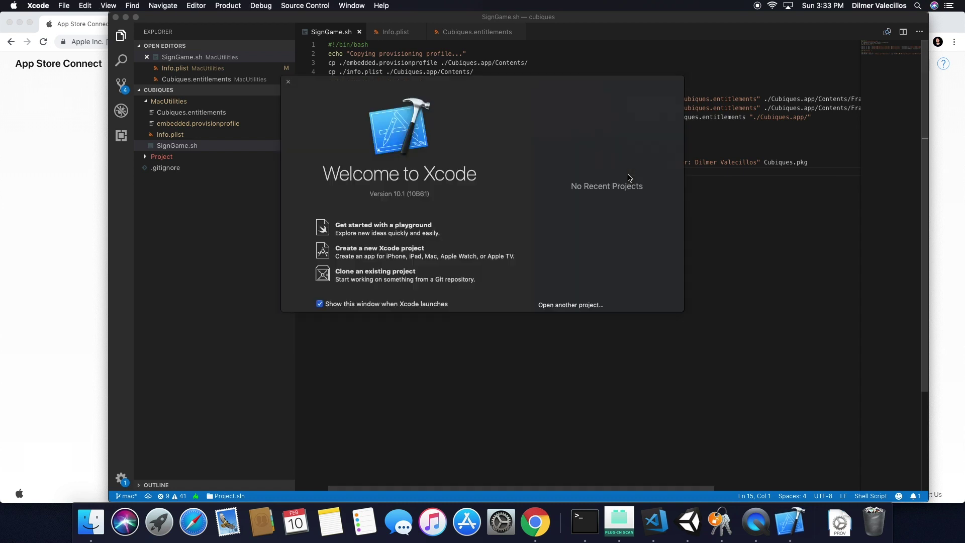
{"action": "left_click", "coordinate": [35, 11]}
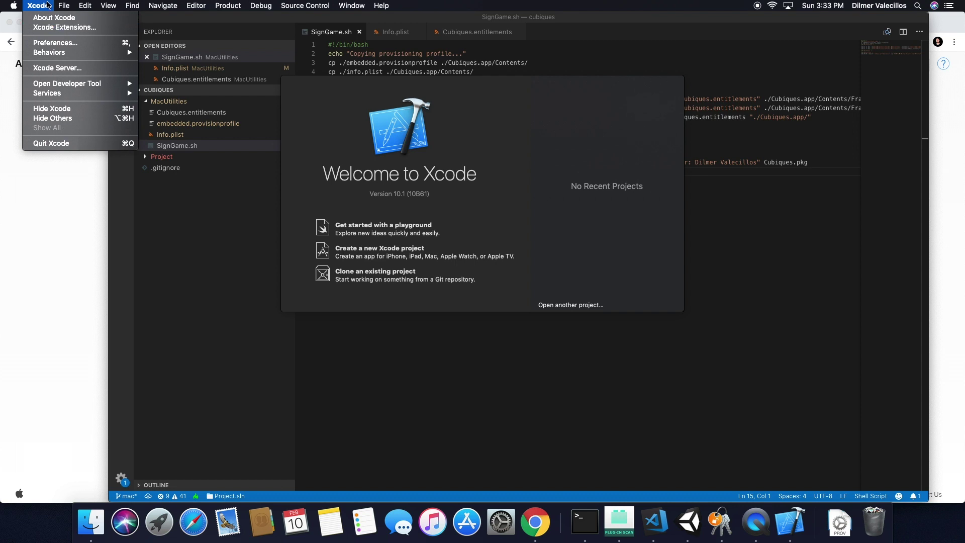
{"action": "mouse_move", "coordinate": [53, 85]}
{"action": "left_click", "coordinate": [182, 129]}
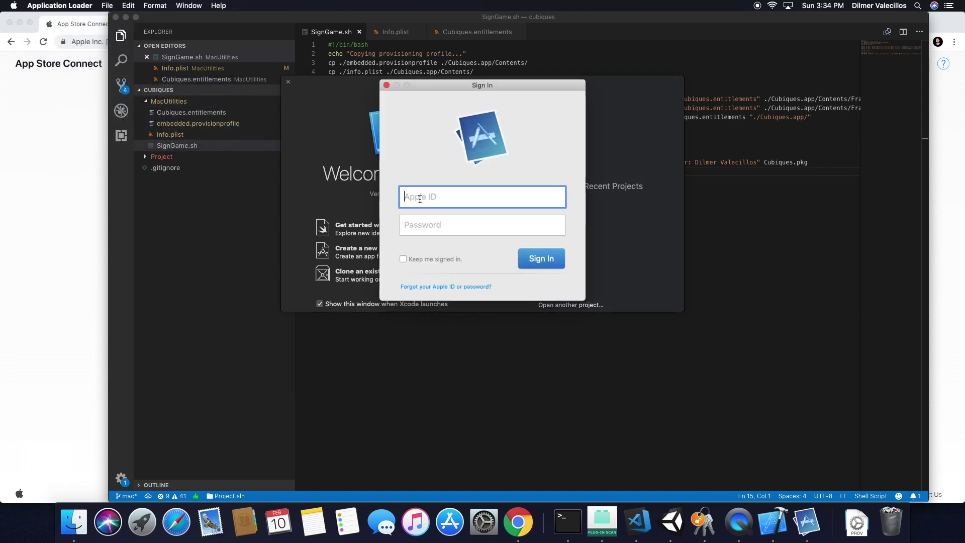
Sign in to Application Loader with the Apple ID e-mail and password.
{"action": "key", "text": "Tab"}
{"action": "type", "text": "•••••••••"}
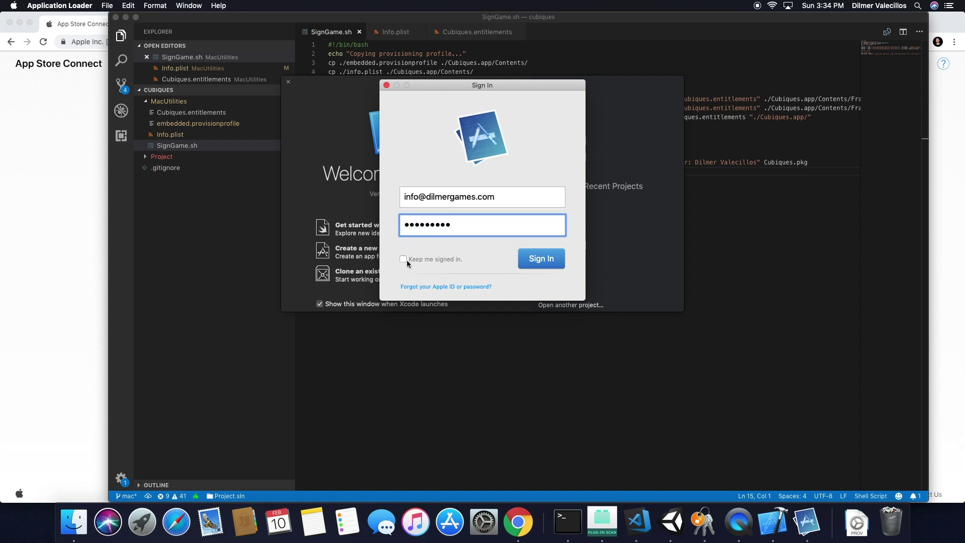
{"action": "left_click", "coordinate": [526, 265]}
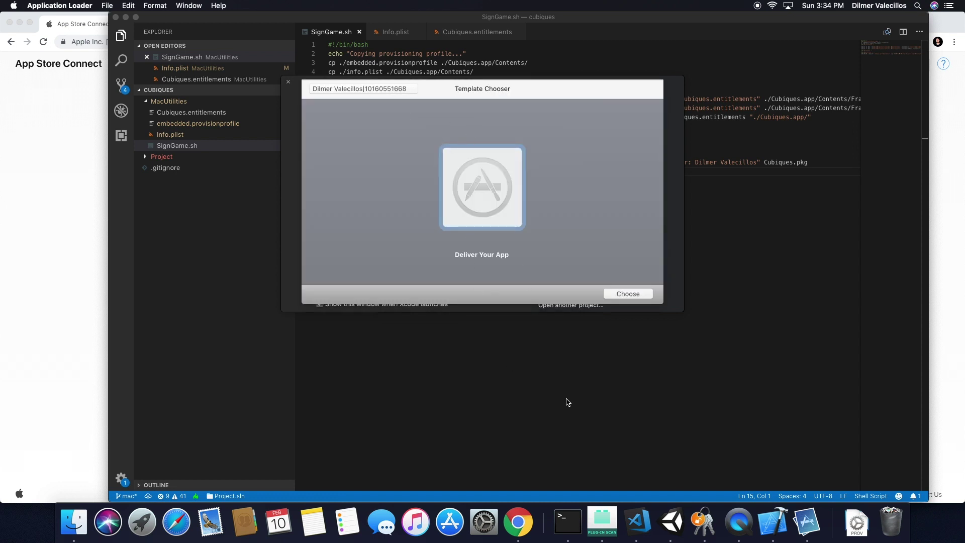
{"action": "left_click", "coordinate": [536, 397]}
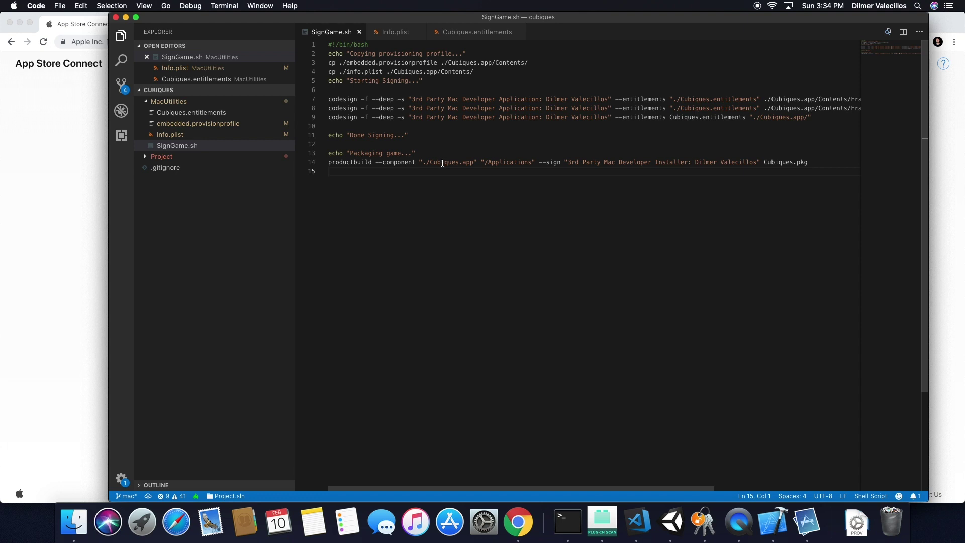
List the MacUtilities files in Terminal, stepping up to cubiques and back.
{"action": "left_click", "coordinate": [568, 522]}
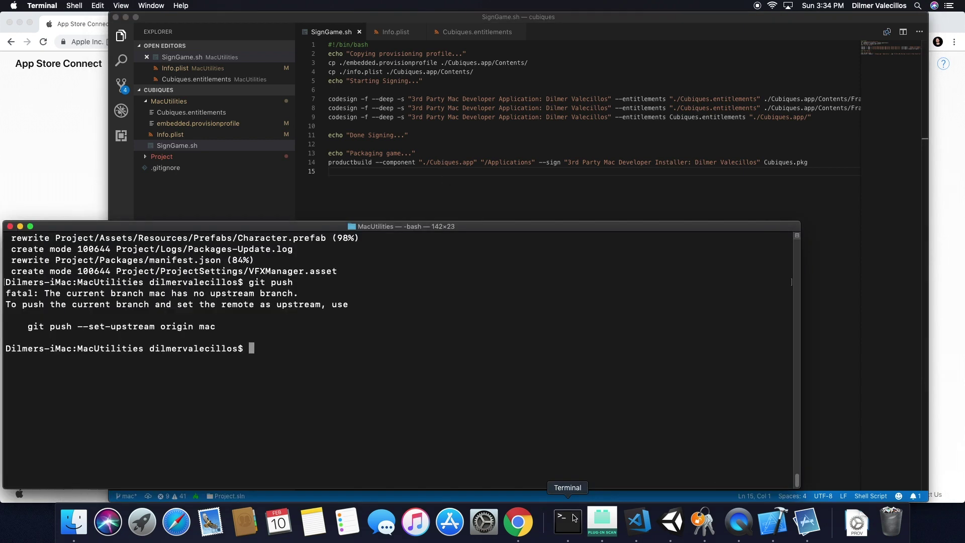
{"action": "key", "text": "super+alt+c"}
{"action": "type", "text": "l"}
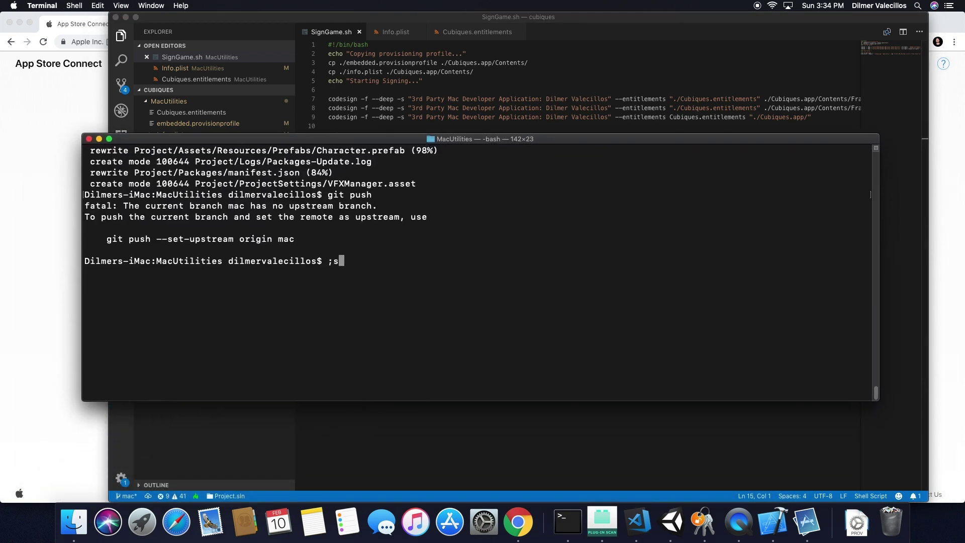
{"action": "type", "text": "s"}
{"action": "key", "text": "Return"}
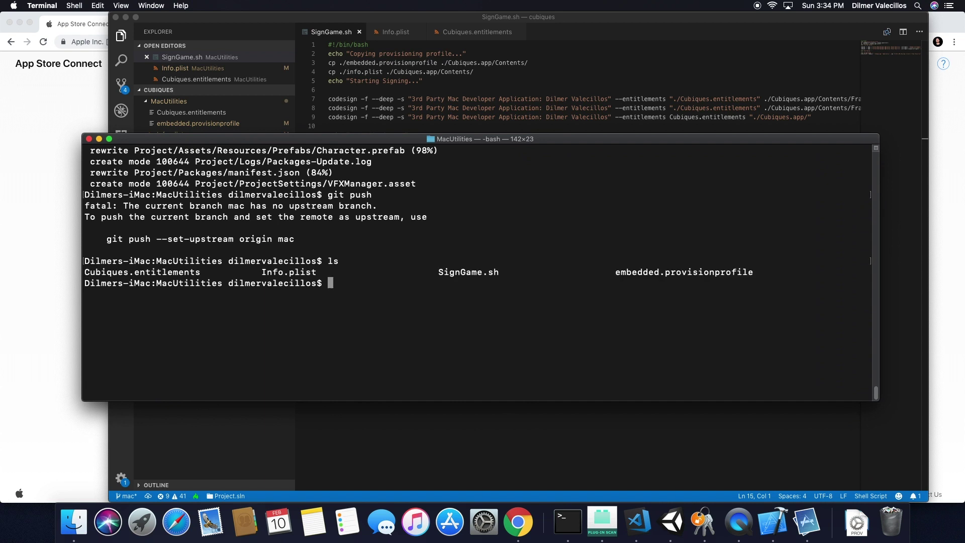
{"action": "type", "text": "cd .."}
{"action": "key", "text": "Return"}
{"action": "type", "text": "ls"}
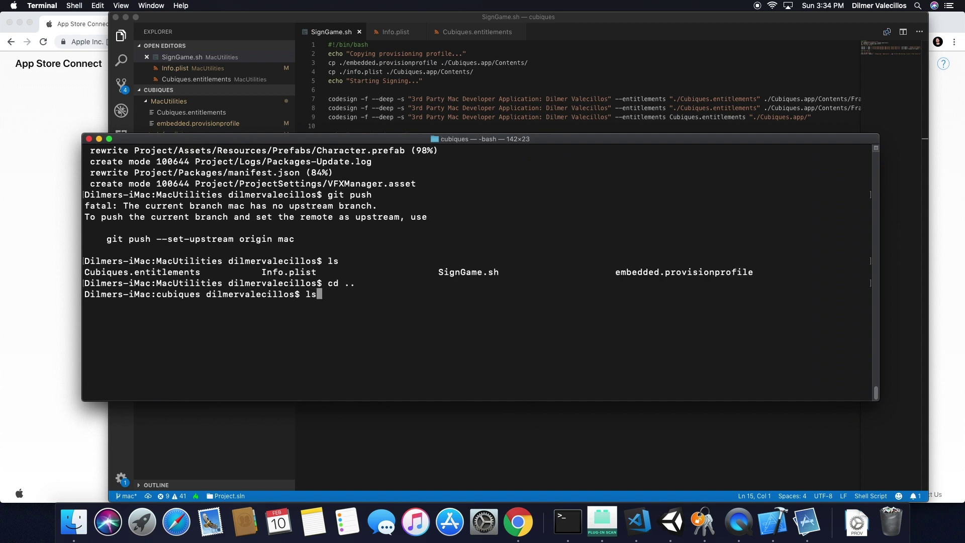
{"action": "key", "text": "Return"}
{"action": "type", "text": "cd MacUtilities/"}
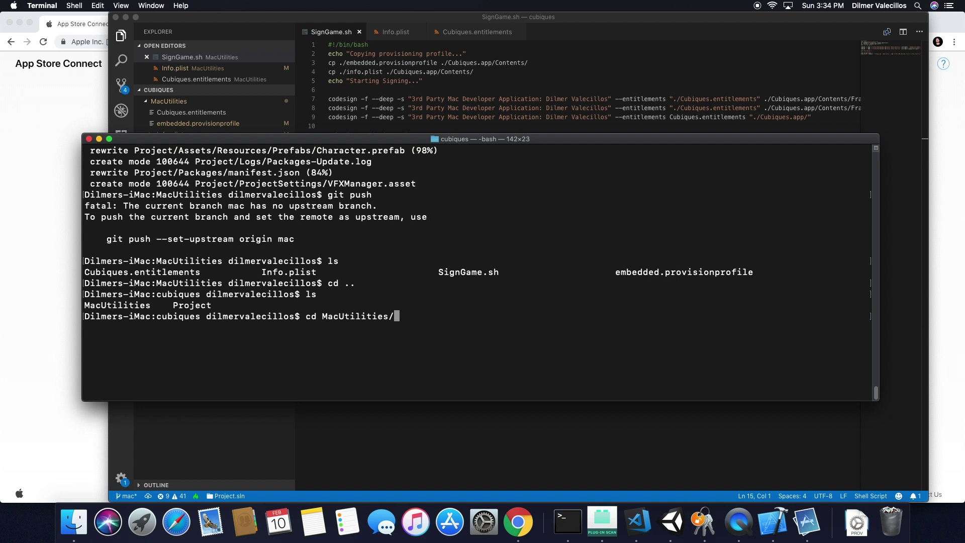
{"action": "key", "text": "Return"}
{"action": "type", "text": "ls"}
{"action": "key", "text": "Return"}
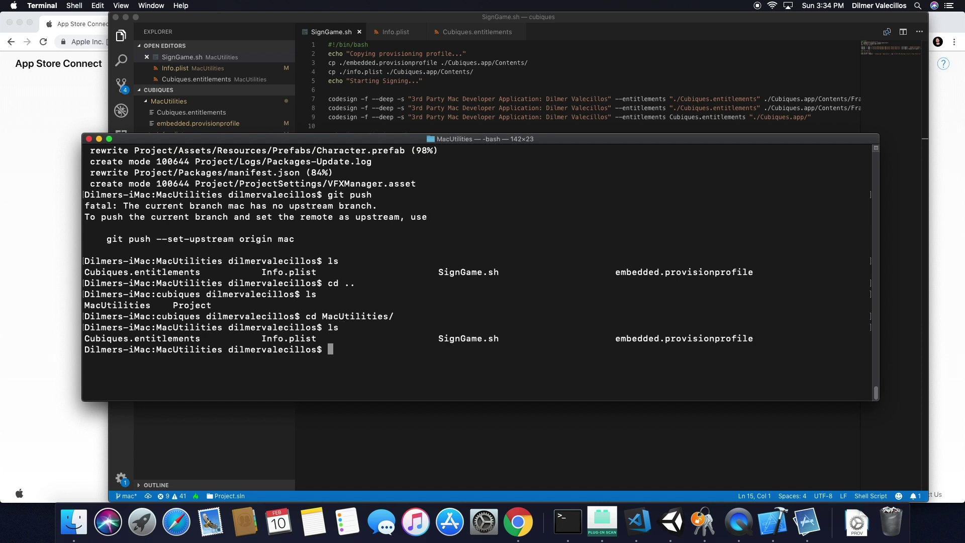
Run ./SignGame.sh, which fails without Cubiques.app, then list the cubiques folder.
{"action": "type", "text": "./Sig"}
{"action": "key", "text": "Tab"}
{"action": "key", "text": "Return"}
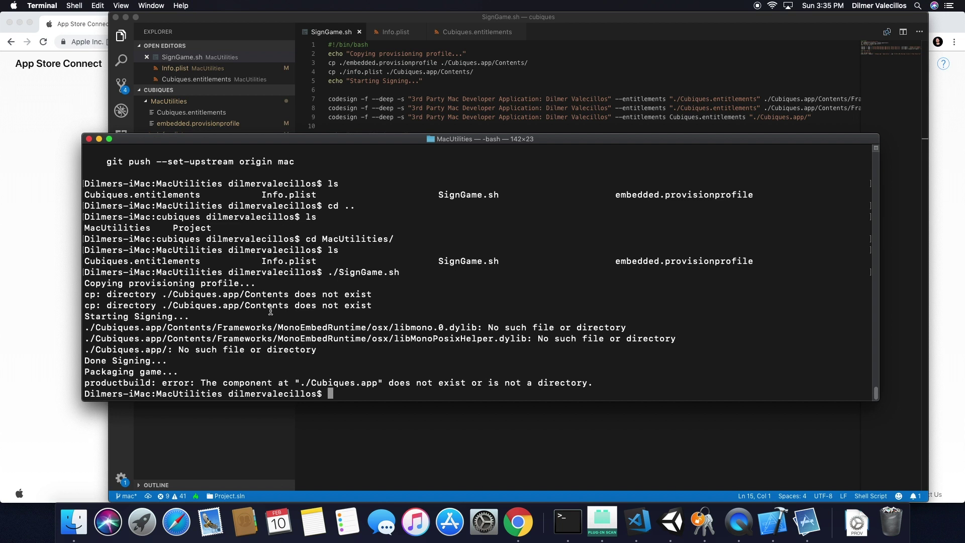
{"action": "type", "text": "cd .."}
{"action": "key", "text": "Return"}
{"action": "type", "text": "ls"}
{"action": "key", "text": "Return"}
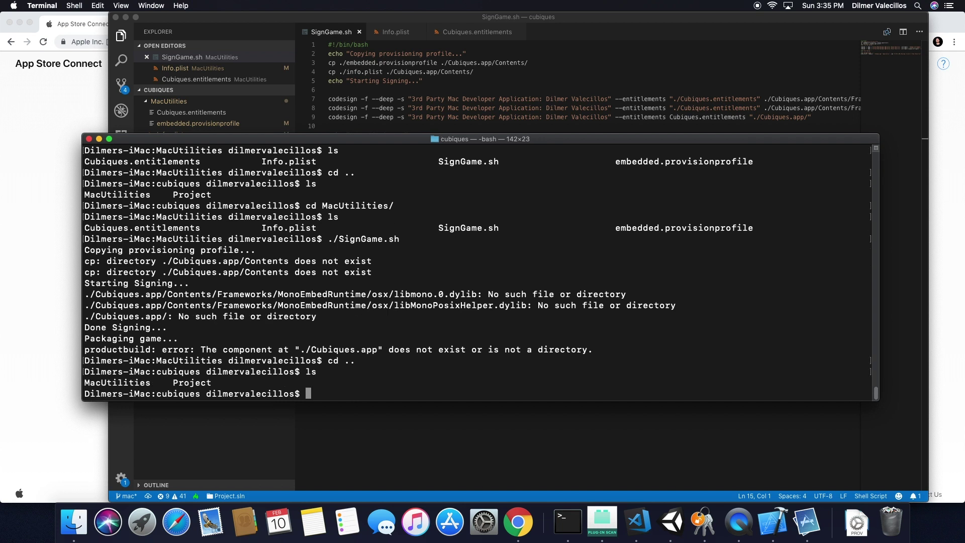
Return into MacUtilities and list its files again to confirm Cubiques.app is missing.
{"action": "type", "text": "cd Pro"}
{"action": "key", "text": "BackSpace"}
{"action": "key", "text": "BackSpace"}
{"action": "key", "text": "BackSpace"}
{"action": "key", "text": "BackSpace"}
{"action": "key", "text": "BackSpace"}
{"action": "key", "text": "BackSpace"}
{"action": "type", "text": "cd M"}
{"action": "key", "text": "Tab"}
{"action": "key", "text": "Return"}
{"action": "type", "text": "ls"}
{"action": "key", "text": "Return"}
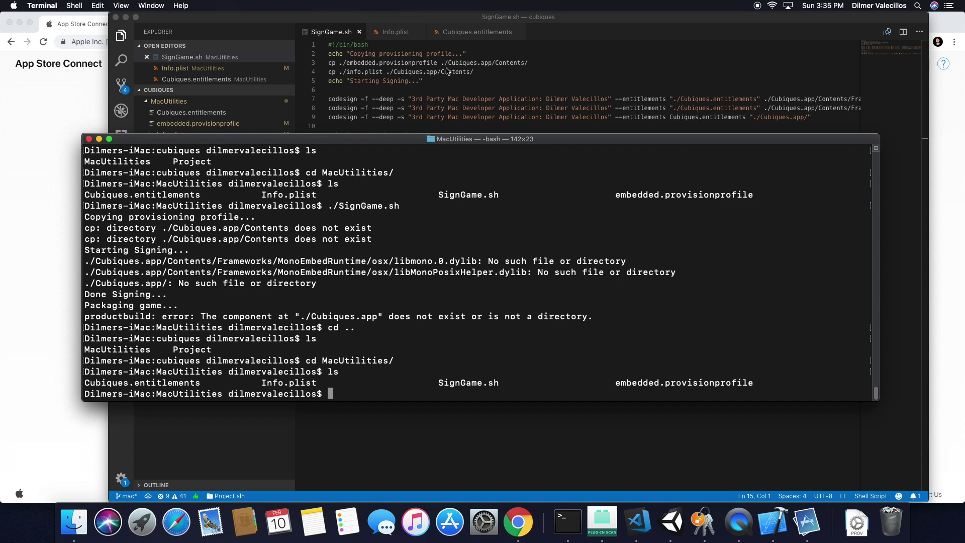
{"action": "left_click_drag", "start_coordinate": [374, 139], "coordinate": [341, 141]}
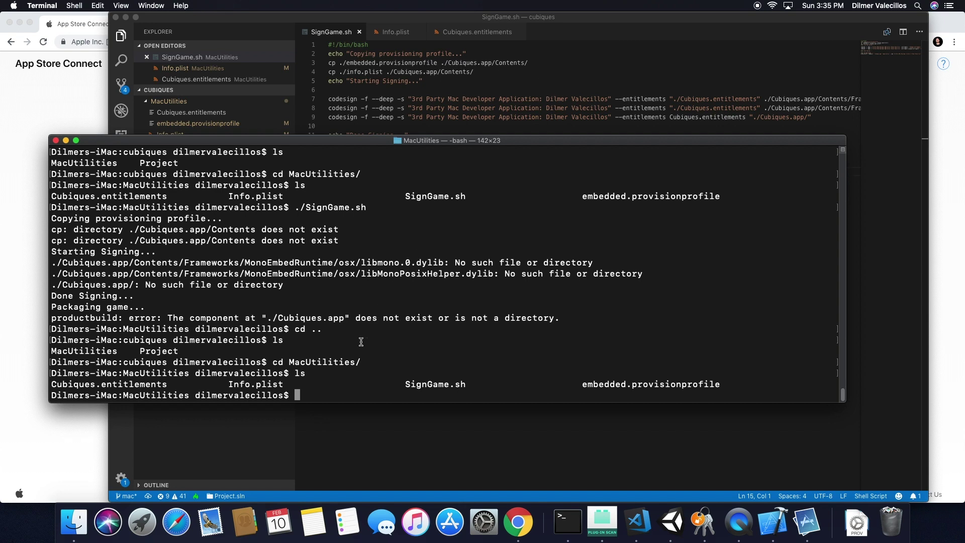
{"action": "key", "text": "super+Tab"}
{"action": "key", "text": "super+Tab"}
{"action": "key", "text": "super+Tab"}
{"action": "key", "text": "super+Tab"}
{"action": "key", "text": "super+Tab"}
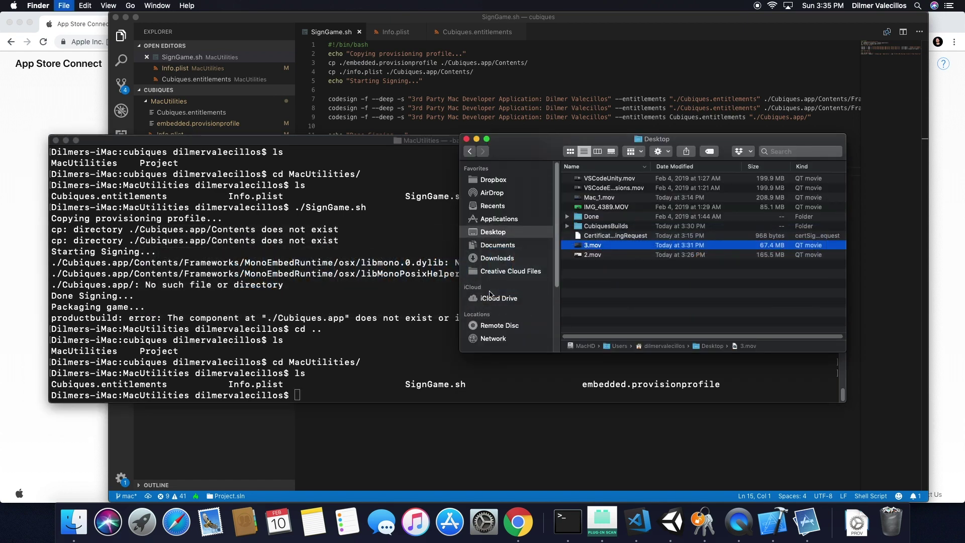
Open a second Finder window and select the built Cubiques app in CubiquesBuilds.
{"action": "key", "text": "super+n"}
{"action": "left_click_drag", "start_coordinate": [349, 186], "coordinate": [216, 51]}
{"action": "left_click", "coordinate": [624, 312]}
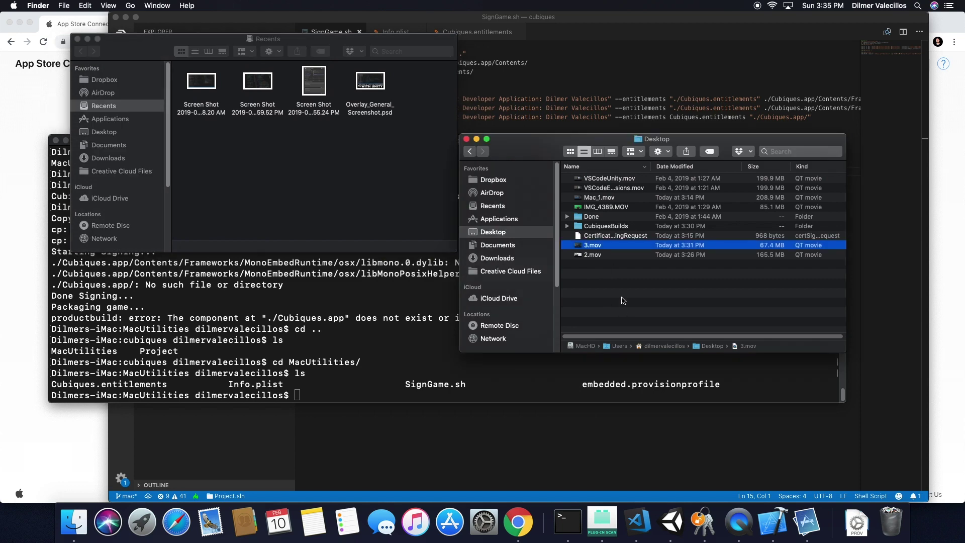
{"action": "double_click", "coordinate": [602, 226]}
{"action": "left_click", "coordinate": [601, 180]}
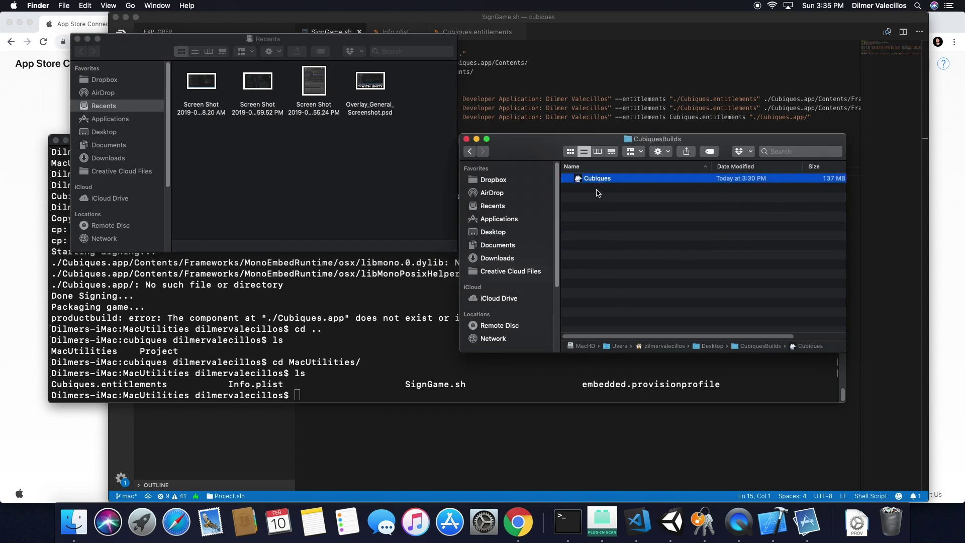
Browse the second window to Code/Games/cubiques/MacUtilities.
{"action": "left_click", "coordinate": [261, 172]}
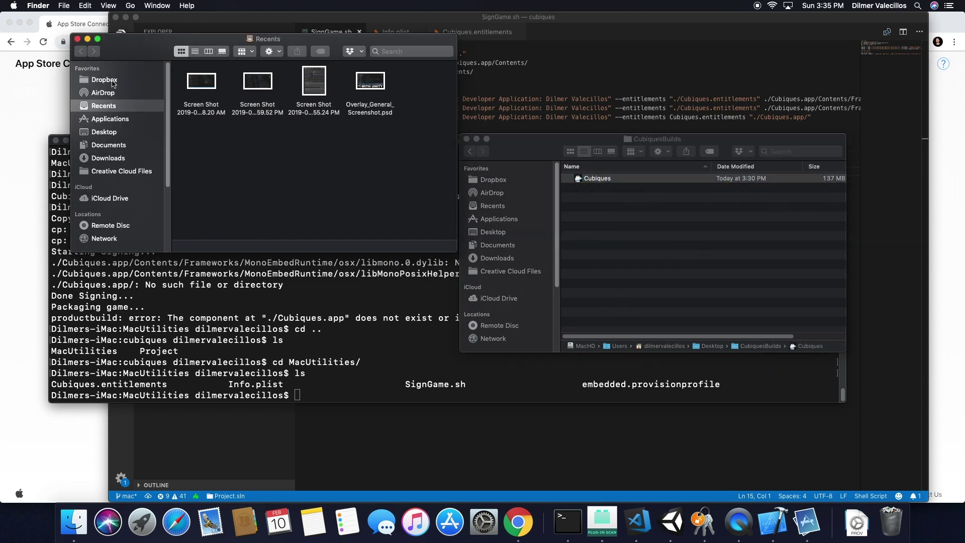
{"action": "left_click", "coordinate": [111, 133]}
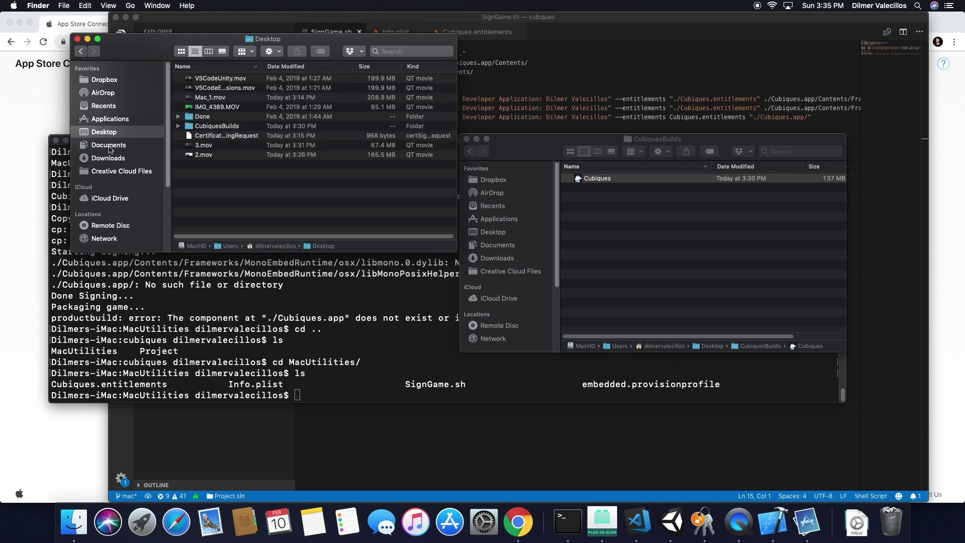
{"action": "left_click", "coordinate": [110, 146]}
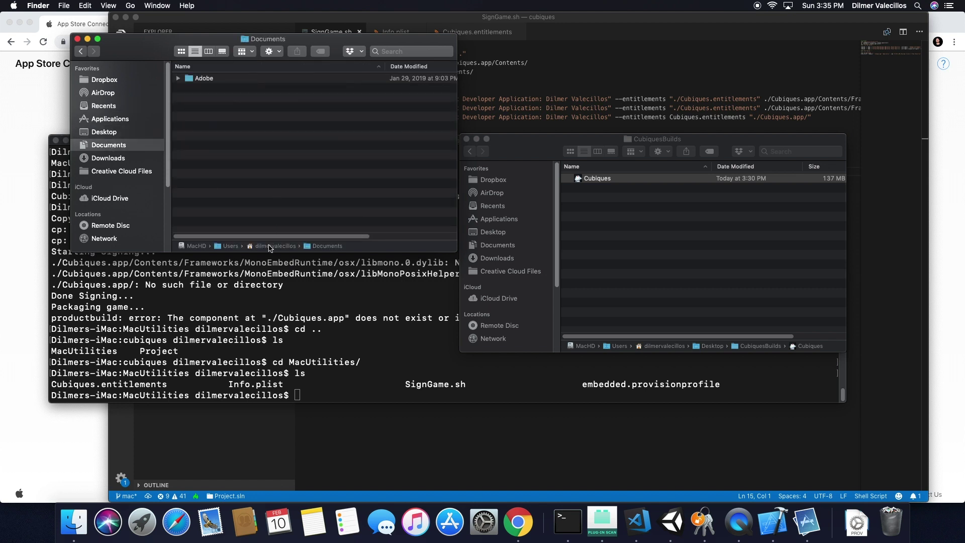
{"action": "double_click", "coordinate": [269, 246]}
{"action": "double_click", "coordinate": [203, 89]}
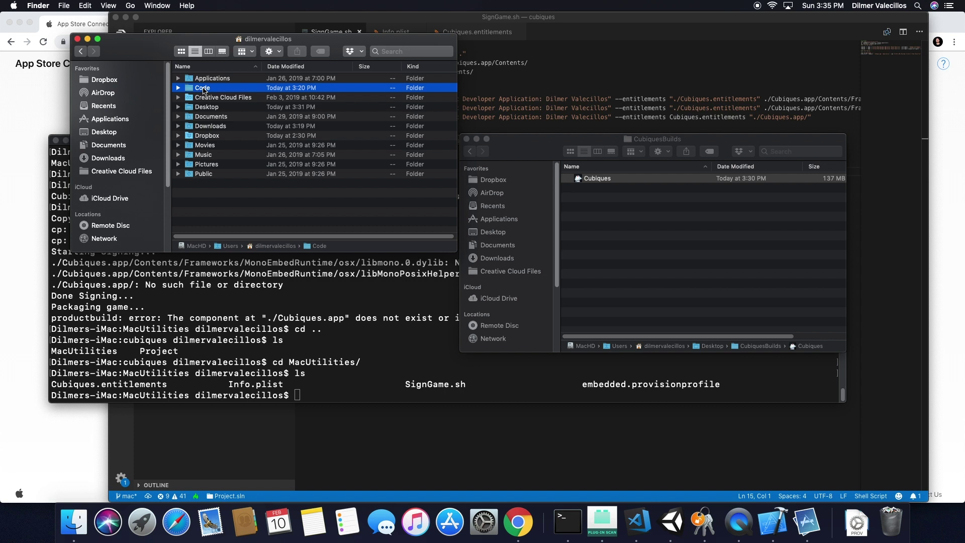
{"action": "double_click", "coordinate": [202, 87]}
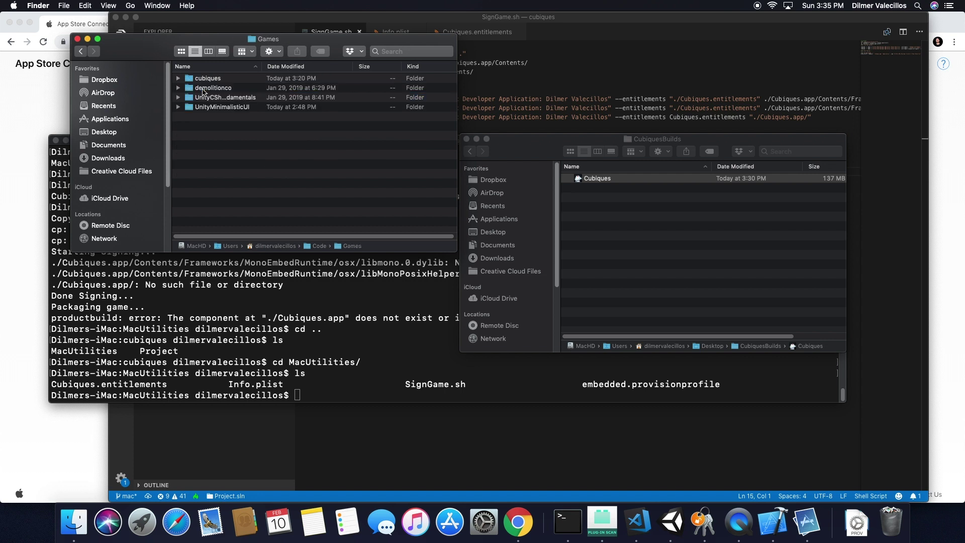
{"action": "left_click", "coordinate": [210, 82]}
{"action": "double_click", "coordinate": [210, 79]}
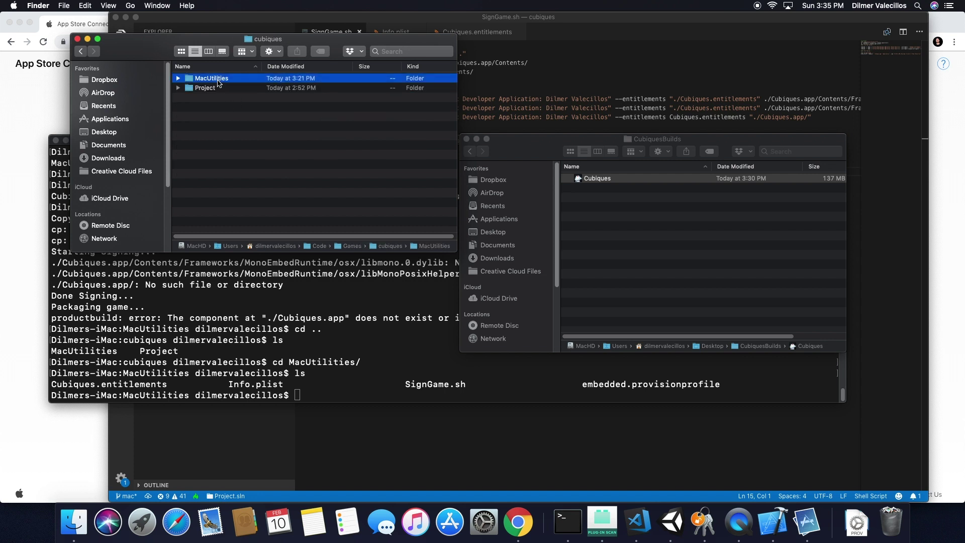
{"action": "double_click", "coordinate": [210, 80]}
Move the Cubiques app into MacUtilities beside SignGame.sh.
{"action": "left_click_drag", "start_coordinate": [583, 177], "coordinate": [242, 160]}
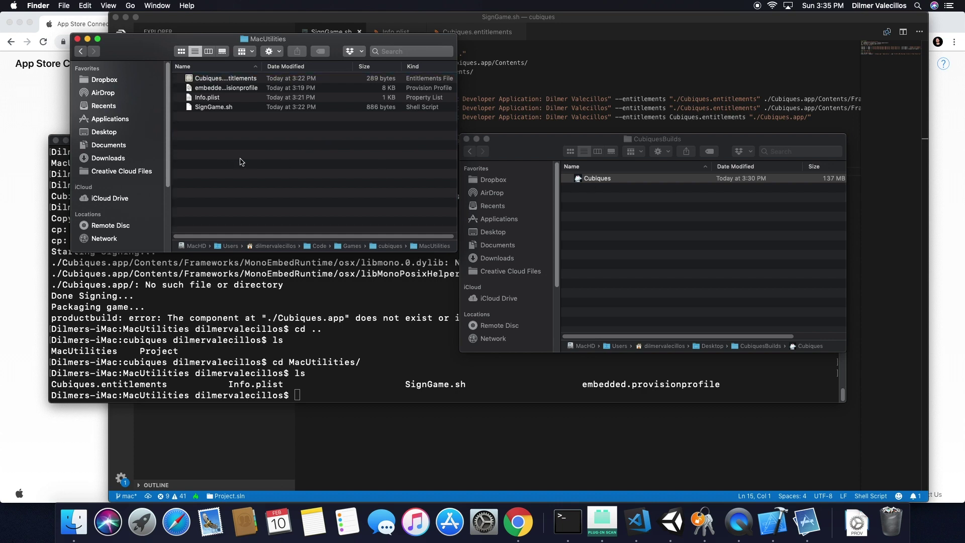
{"action": "left_click", "coordinate": [254, 341]}
{"action": "left_click_drag", "start_coordinate": [127, 53], "coordinate": [634, 316]}
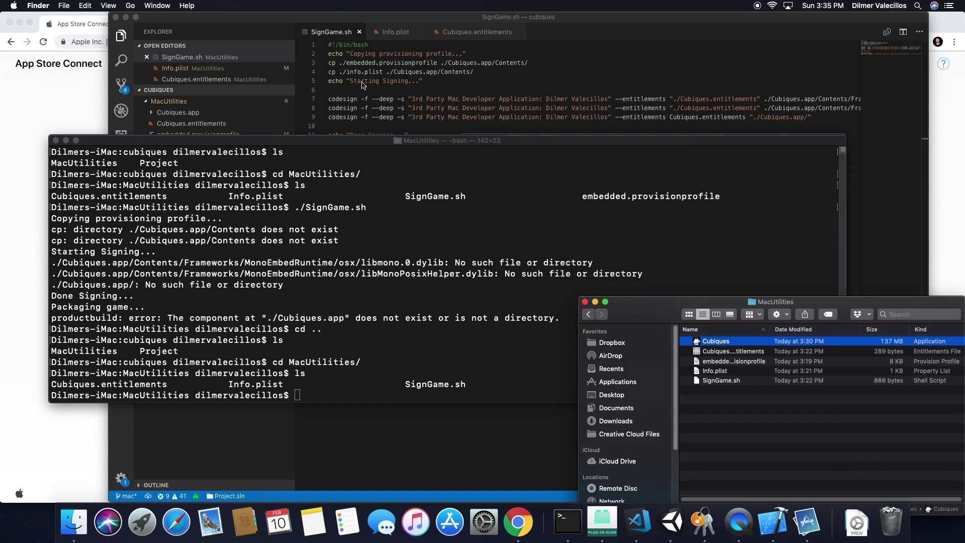
Rerun ./SignGame.sh, entering the keychain password and approving both codesign requests.
{"action": "left_click", "coordinate": [264, 265]}
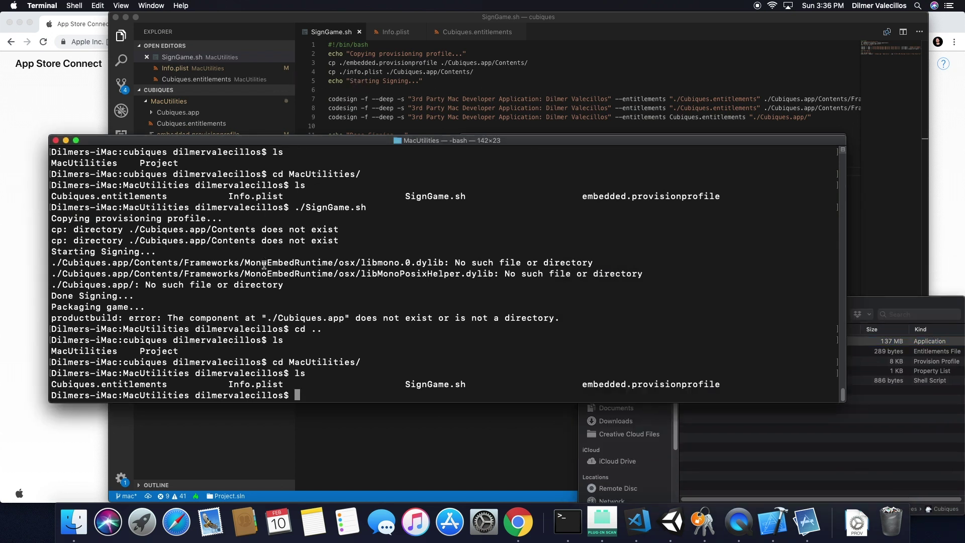
{"action": "type", "text": "./SignGame.sh"}
{"action": "key", "text": "Return"}
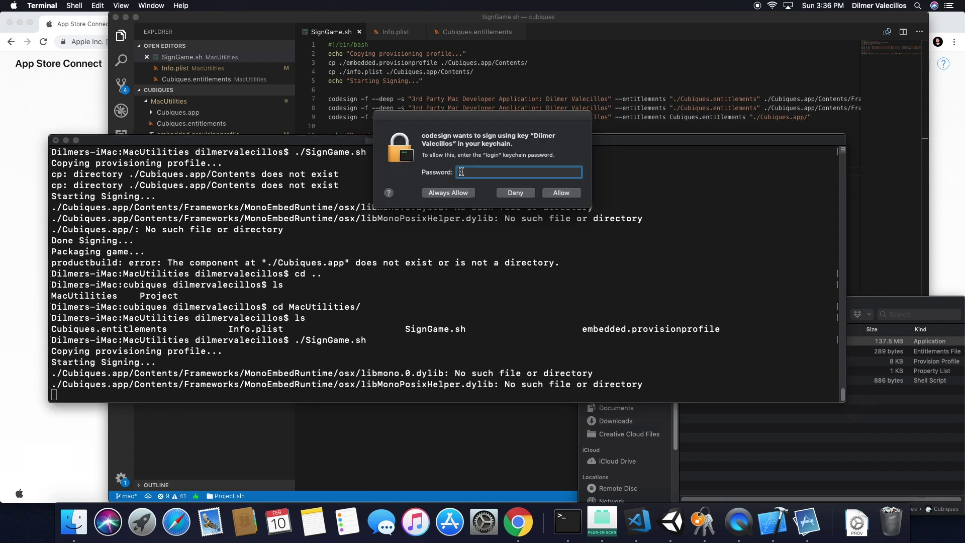
{"action": "type", "text": "•••••••"}
{"action": "key", "text": "Return"}
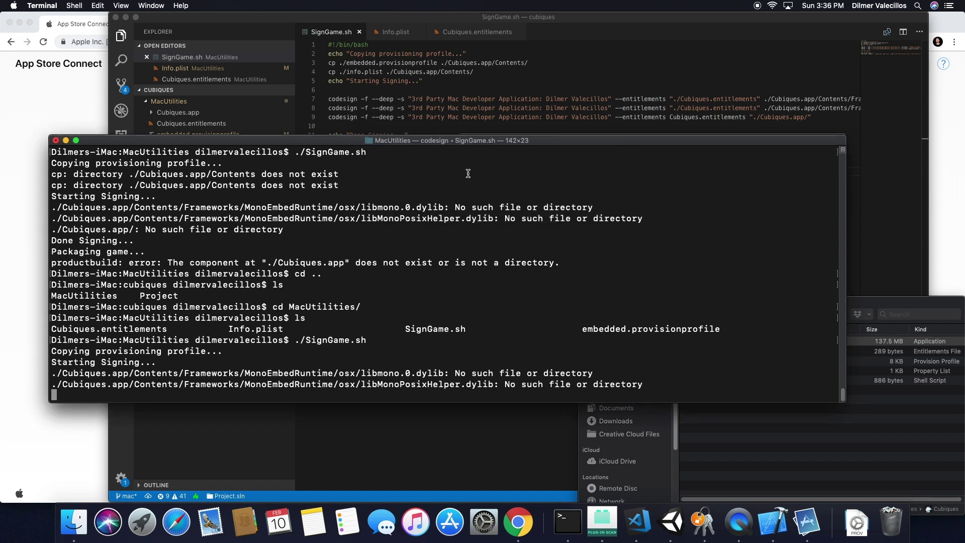
{"action": "type", "text": "••"}
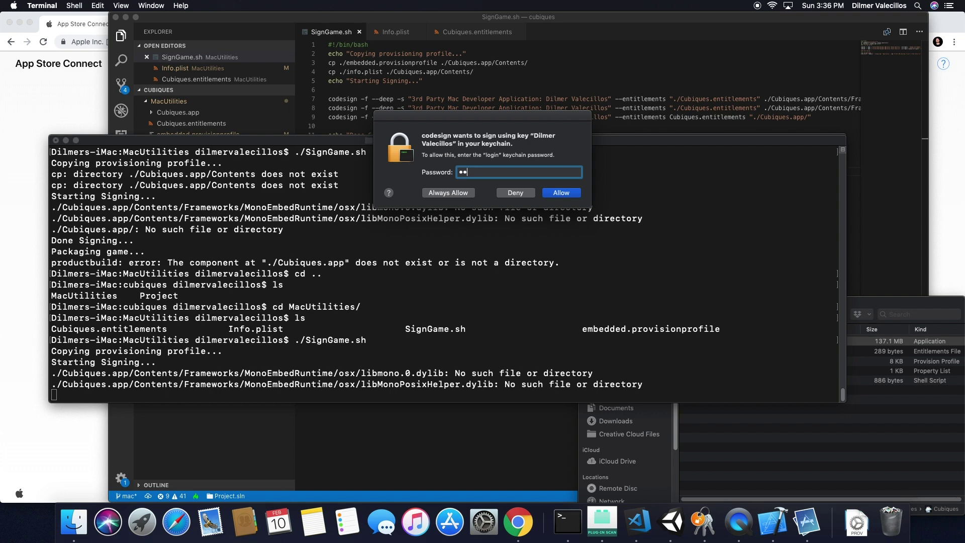
{"action": "type", "text": "•••••••"}
{"action": "key", "text": "Return"}
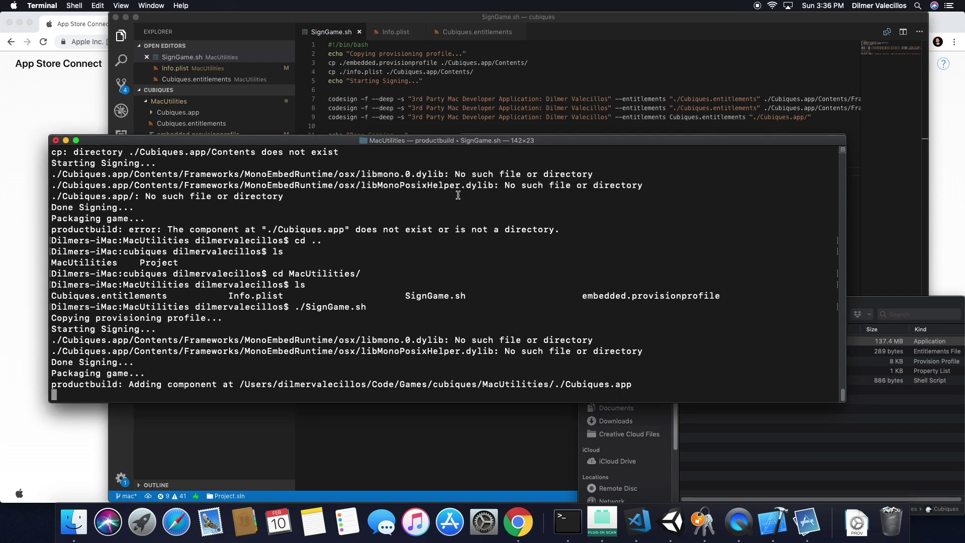
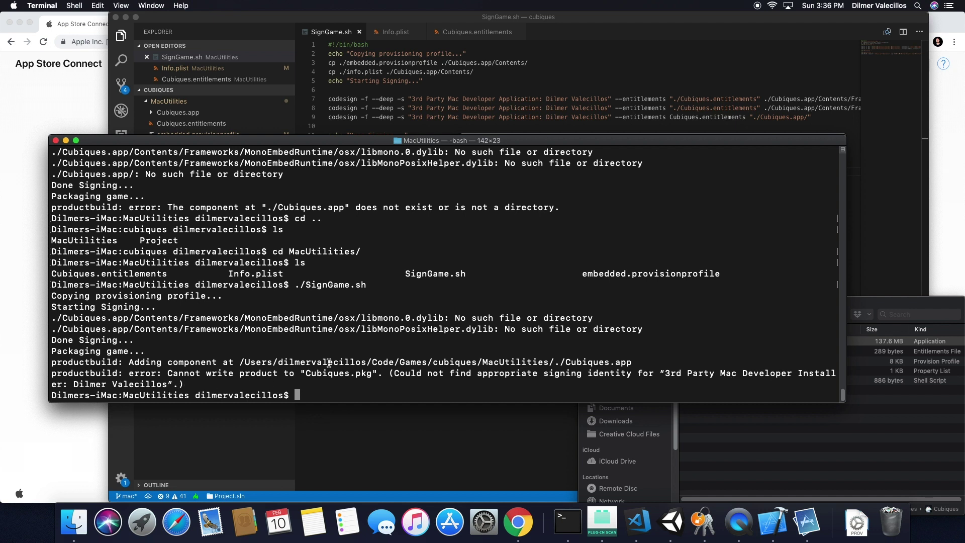
Launch Keychain Access from Spotlight by searching 'keychain'.
{"action": "key", "text": "super+space"}
{"action": "type", "text": "keychain"}
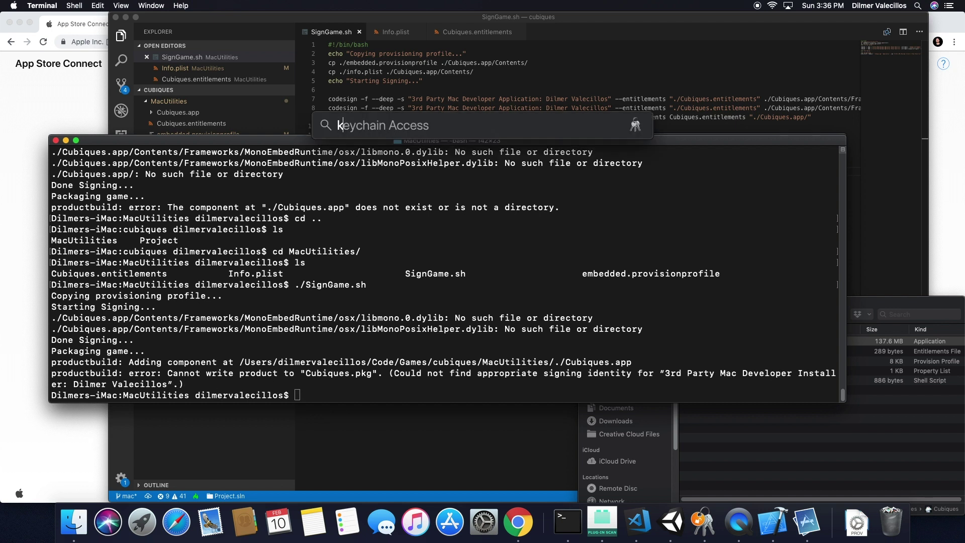
{"action": "key", "text": "Return"}
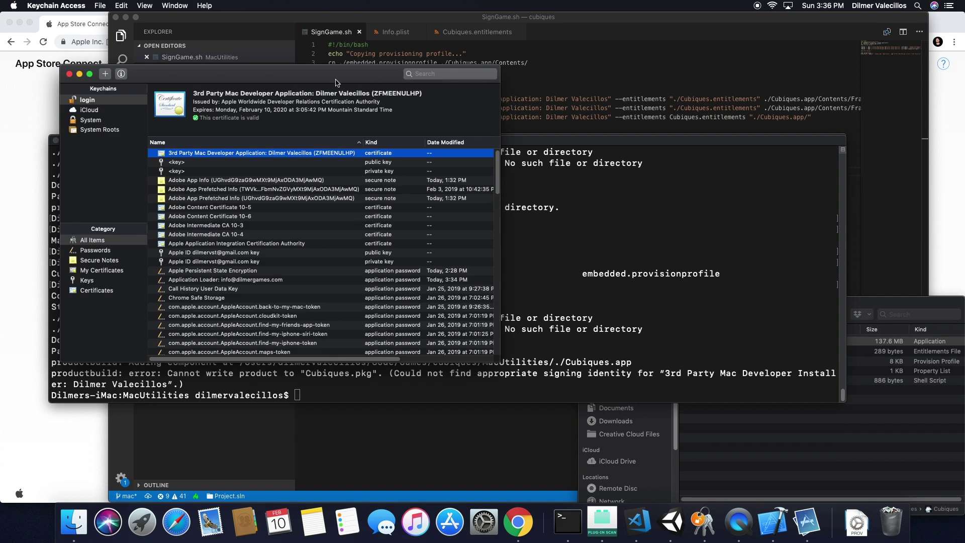
Widen the Keychain Access window and select the certificate's full name, including team ID.
{"action": "left_click_drag", "start_coordinate": [336, 80], "coordinate": [575, 195]}
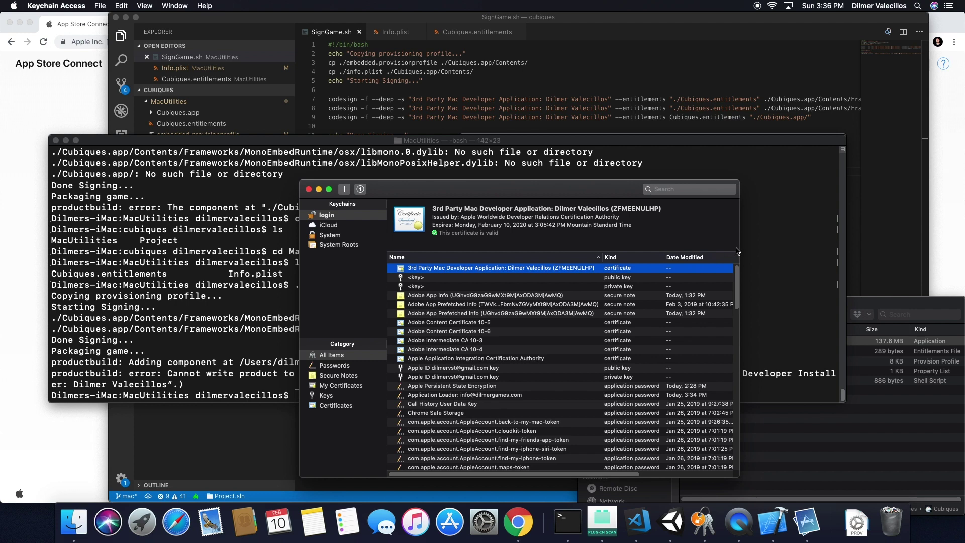
{"action": "left_click_drag", "start_coordinate": [741, 246], "coordinate": [885, 246]}
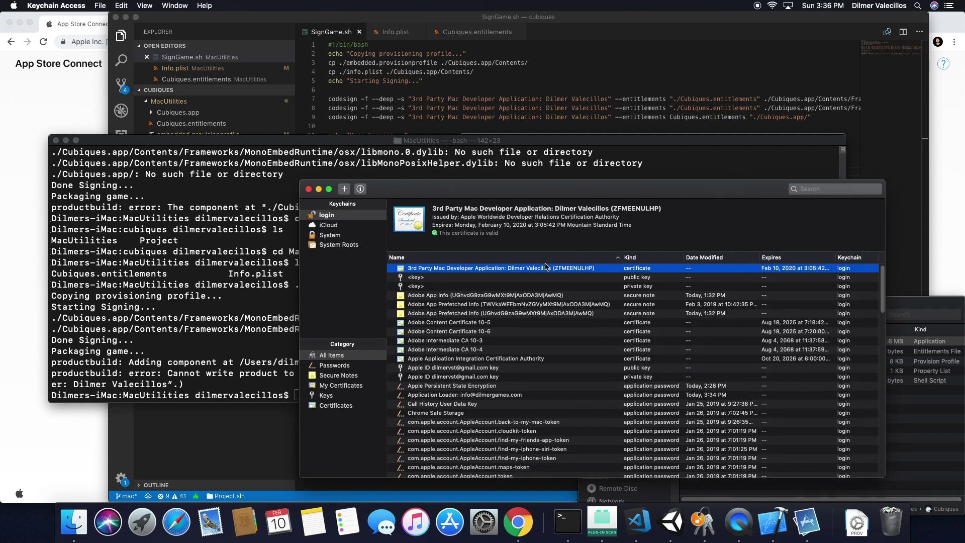
{"action": "double_click", "coordinate": [584, 210]}
{"action": "left_click_drag", "start_coordinate": [664, 209], "coordinate": [436, 206]}
{"action": "key", "text": "super+c"}
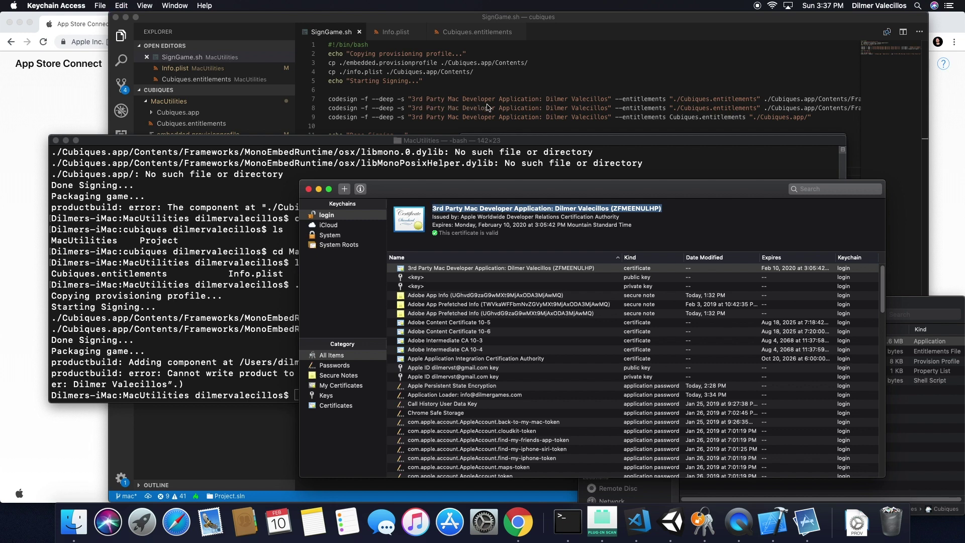
Paste the full certificate name over the signing identity on lines 7, 8 and 9.
{"action": "left_click", "coordinate": [612, 135]}
{"action": "left_click_drag", "start_coordinate": [608, 99], "coordinate": [411, 99]}
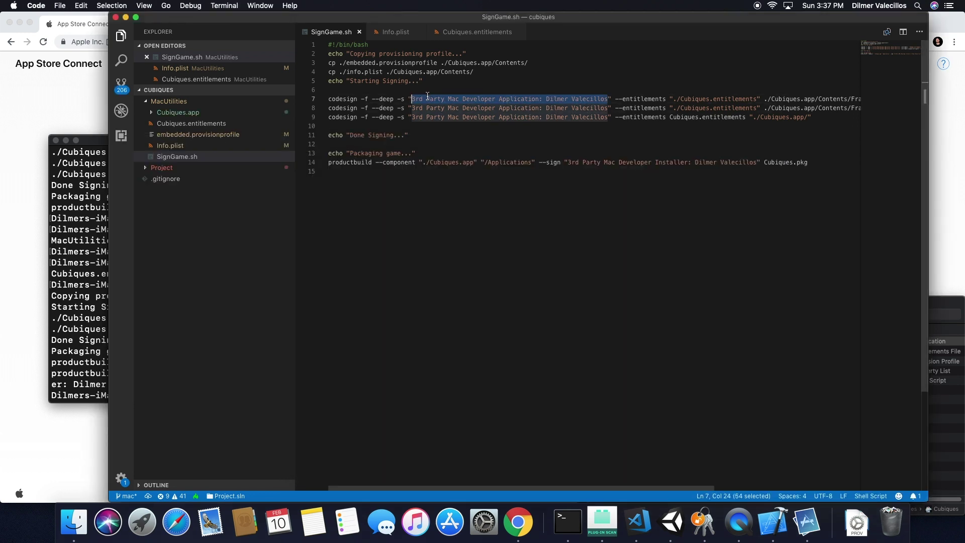
{"action": "key", "text": "super+v"}
{"action": "key", "text": "super+s"}
{"action": "left_click", "coordinate": [412, 107]}
{"action": "left_click", "coordinate": [607, 107], "text": "shift"}
{"action": "key", "text": "super+v"}
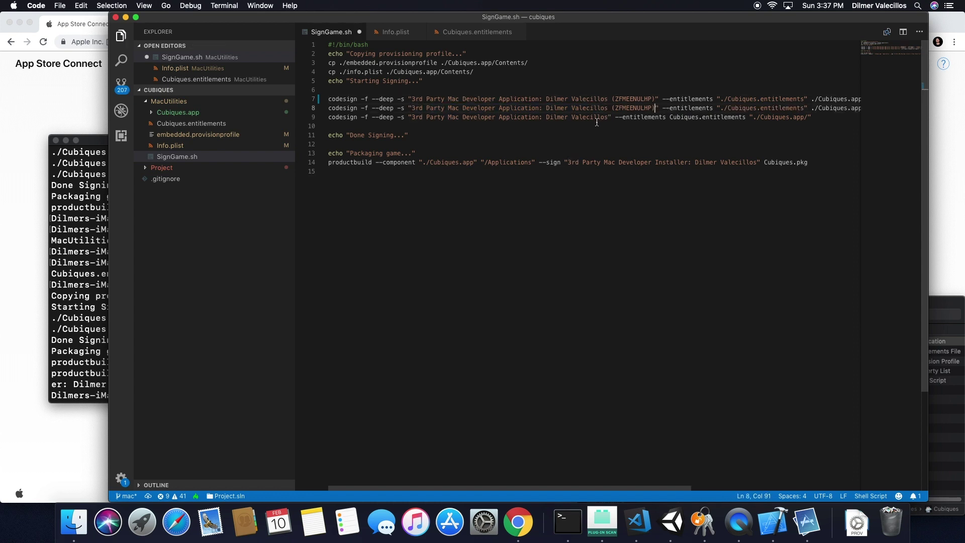
{"action": "left_click_drag", "start_coordinate": [607, 116], "coordinate": [412, 117]}
{"action": "key", "text": "super+v"}
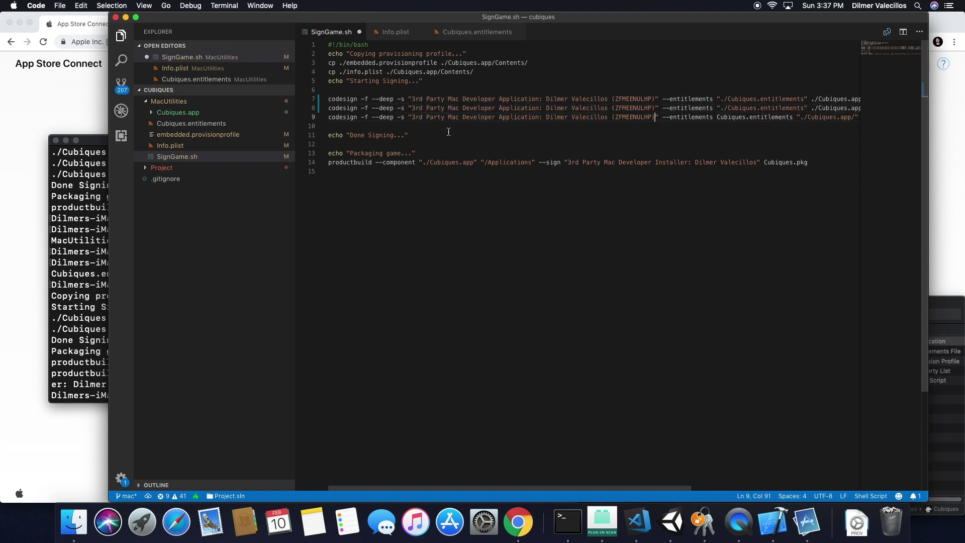
Clear Terminal and rerun ./SignGame.sh.
{"action": "left_click_drag", "start_coordinate": [570, 489], "coordinate": [542, 491]}
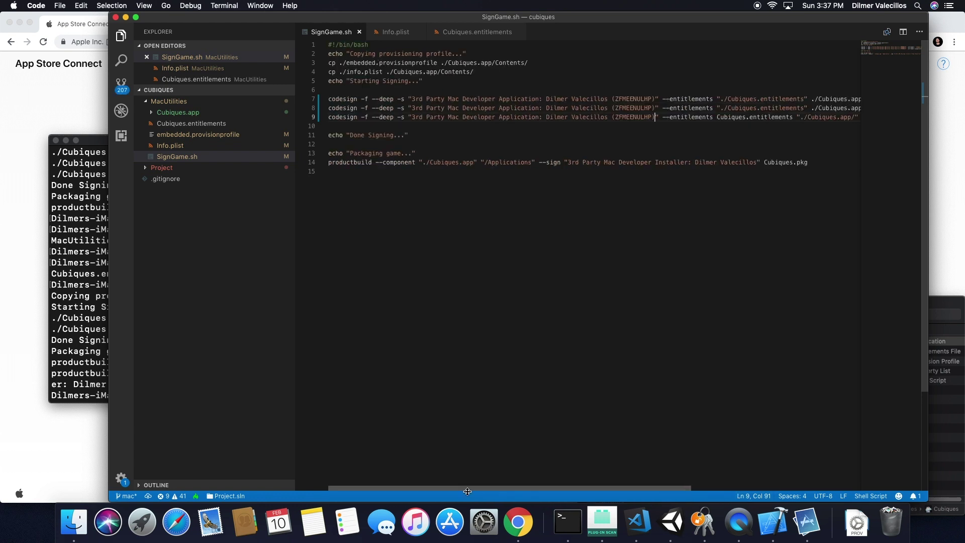
{"action": "left_click", "coordinate": [514, 276]}
{"action": "key", "text": "super+Tab"}
{"action": "key", "text": "super+Tab"}
{"action": "key", "text": "super+Tab"}
{"action": "key", "text": "super+shift+Tab"}
{"action": "key", "text": "super+k"}
{"action": "key", "text": "Up"}
{"action": "key", "text": "Return"}
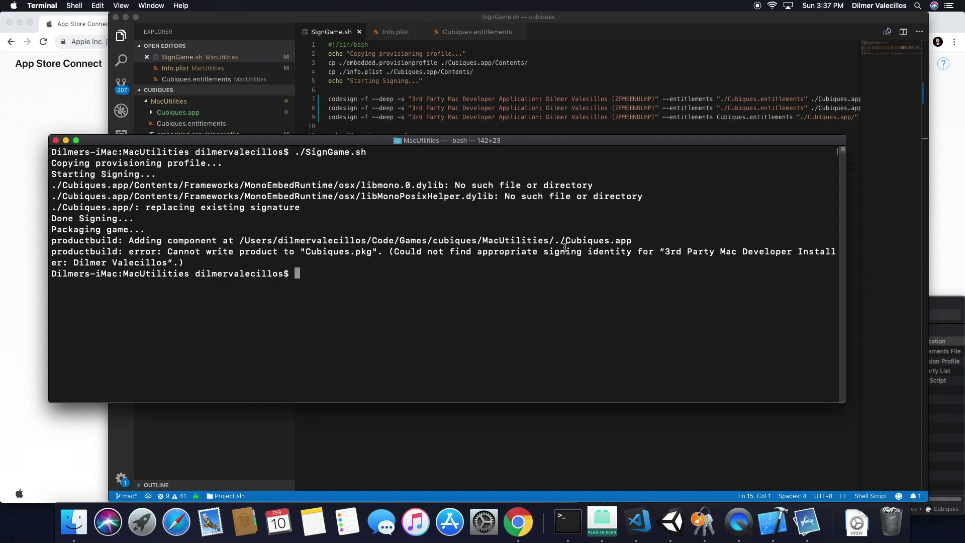
Replace line 14's installer identity with the pasted 3rd Party Mac Developer Application name.
{"action": "left_click_drag", "start_coordinate": [506, 141], "coordinate": [488, 212]}
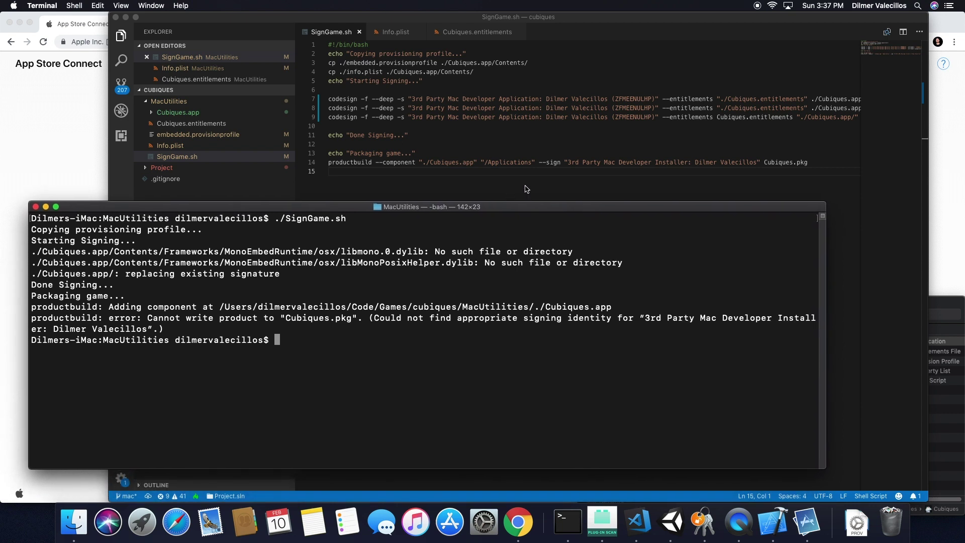
{"action": "left_click", "coordinate": [549, 162]}
{"action": "left_click", "coordinate": [567, 162]}
{"action": "left_click", "coordinate": [757, 164], "text": "shift"}
{"action": "key", "text": "super+v"}
Delete the parenthesised team ID from lines 14, 7, 8 and 9 and save the script.
{"action": "key", "text": "super+s"}
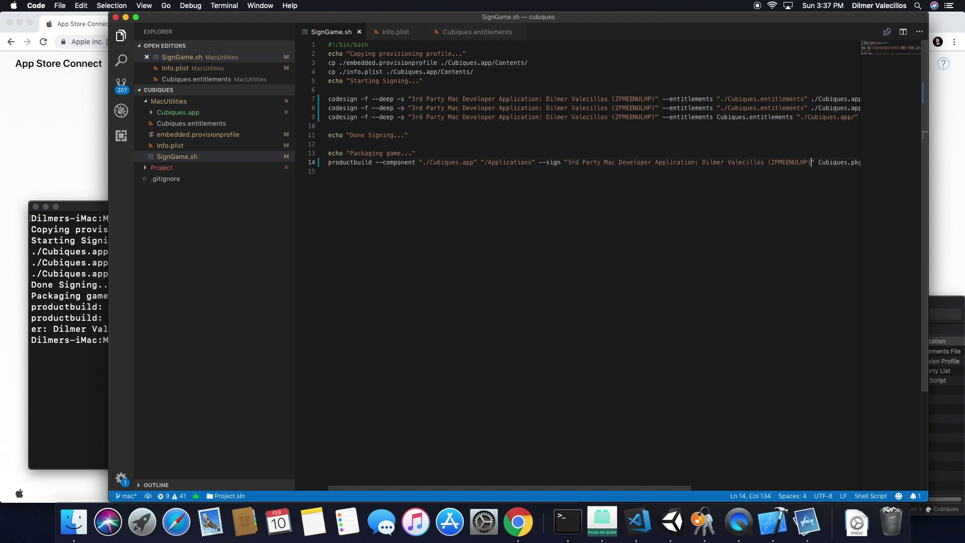
{"action": "left_click_drag", "start_coordinate": [813, 163], "coordinate": [764, 163]}
{"action": "key", "text": "BackSpace"}
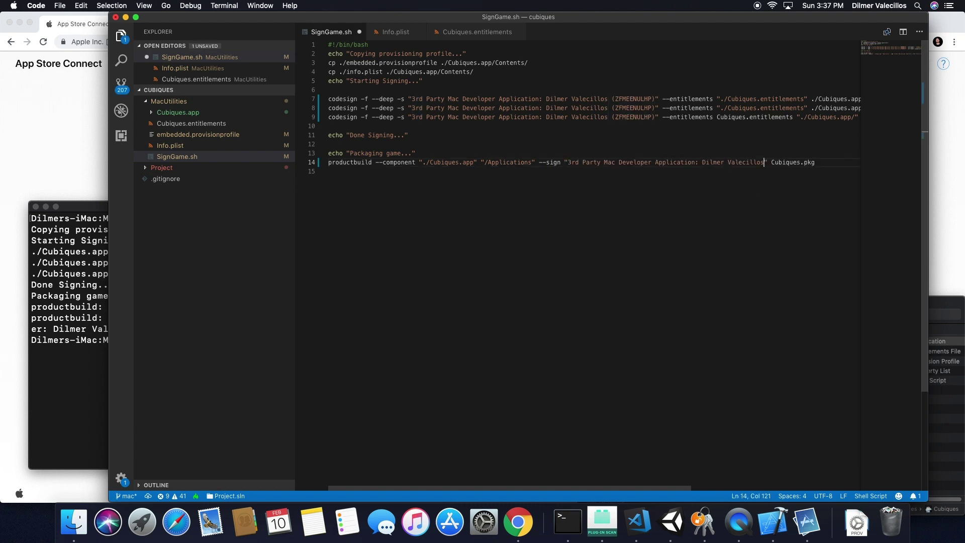
{"action": "left_click_drag", "start_coordinate": [655, 99], "coordinate": [612, 99]}
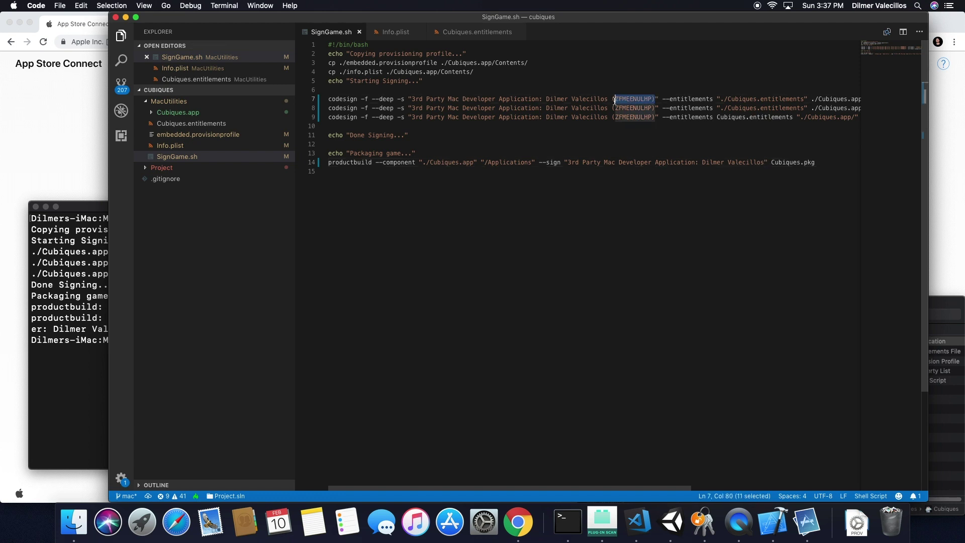
{"action": "key", "text": "BackSpace"}
{"action": "key", "text": "BackSpace"}
{"action": "key", "text": "super+s"}
{"action": "left_click_drag", "start_coordinate": [655, 108], "coordinate": [611, 109]}
{"action": "key", "text": "BackSpace"}
{"action": "key", "text": "BackSpace"}
{"action": "key", "text": "super+s"}
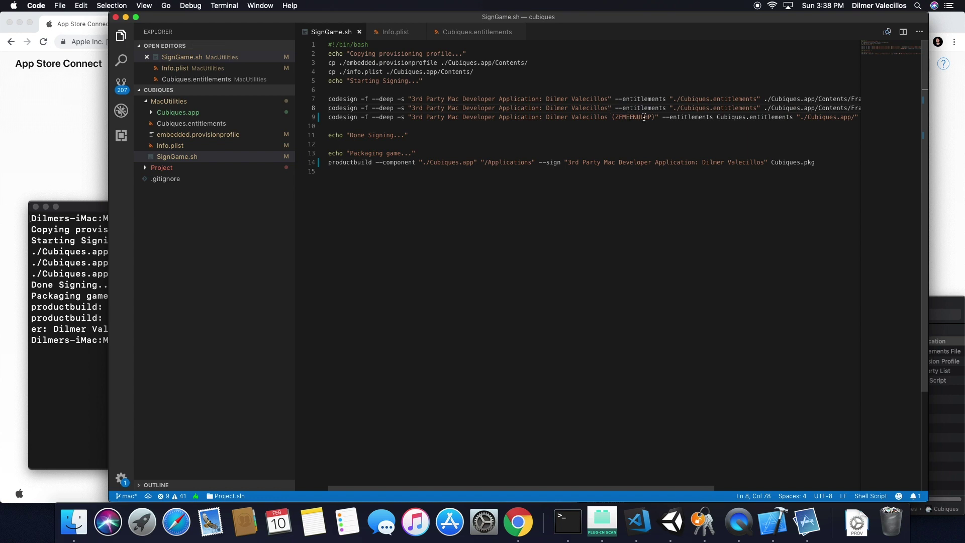
{"action": "left_click_drag", "start_coordinate": [654, 118], "coordinate": [608, 118]}
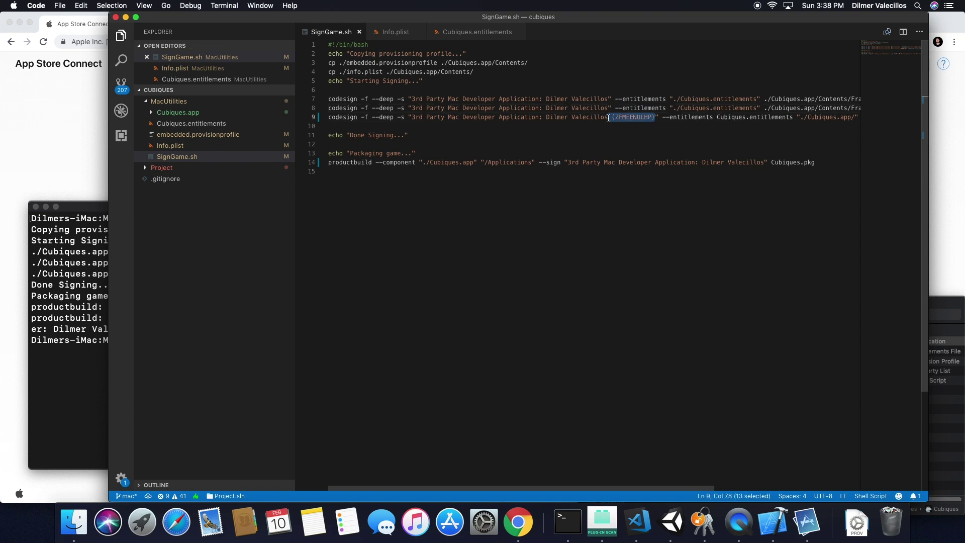
{"action": "key", "text": "BackSpace"}
{"action": "left_click", "coordinate": [600, 226]}
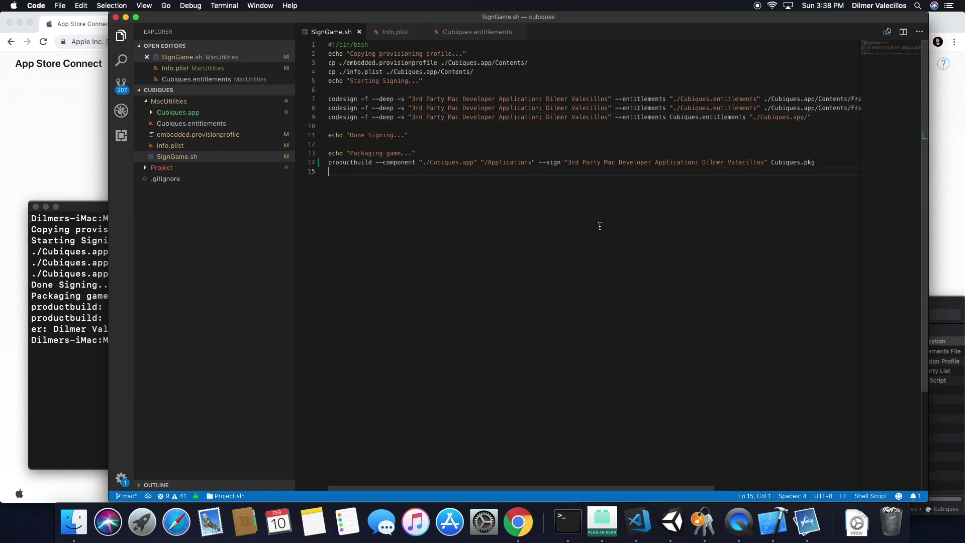
Clear Terminal and run ./SignGame.sh again.
{"action": "scroll", "coordinate": [487, 480], "scroll_direction": "right", "scroll_amount": 3}
{"action": "scroll", "coordinate": [398, 478], "scroll_direction": "left", "scroll_amount": 3}
{"action": "left_click", "coordinate": [52, 403]}
{"action": "key", "text": "super+k"}
{"action": "key", "text": "Up"}
{"action": "key", "text": "Return"}
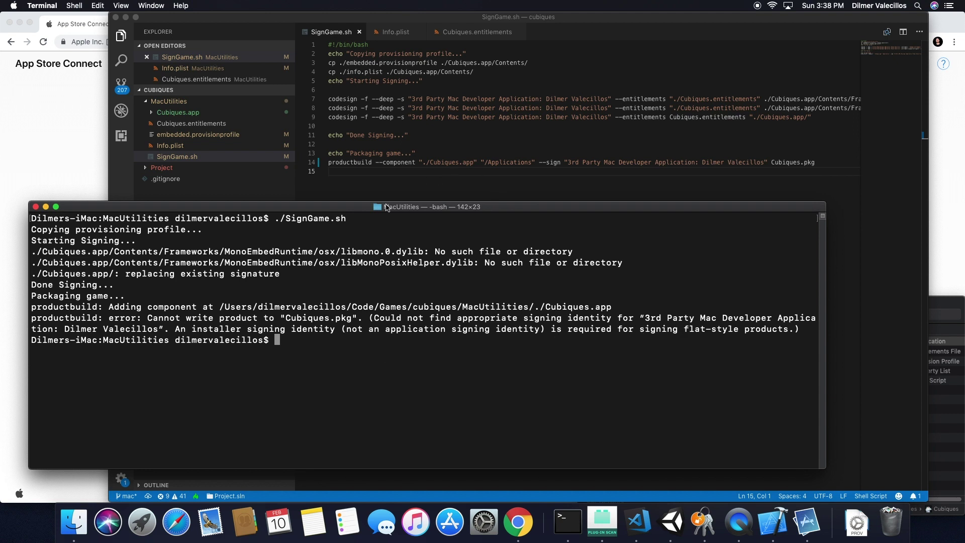
Load developer.apple.com/account in a new Chrome tab.
{"action": "left_click", "coordinate": [72, 143]}
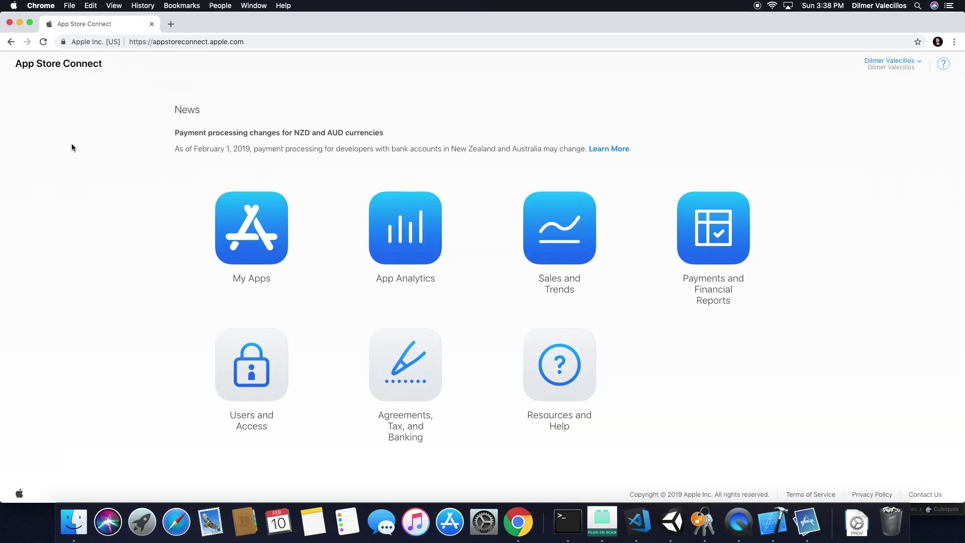
{"action": "left_click", "coordinate": [170, 24]}
{"action": "type", "text": "acco"}
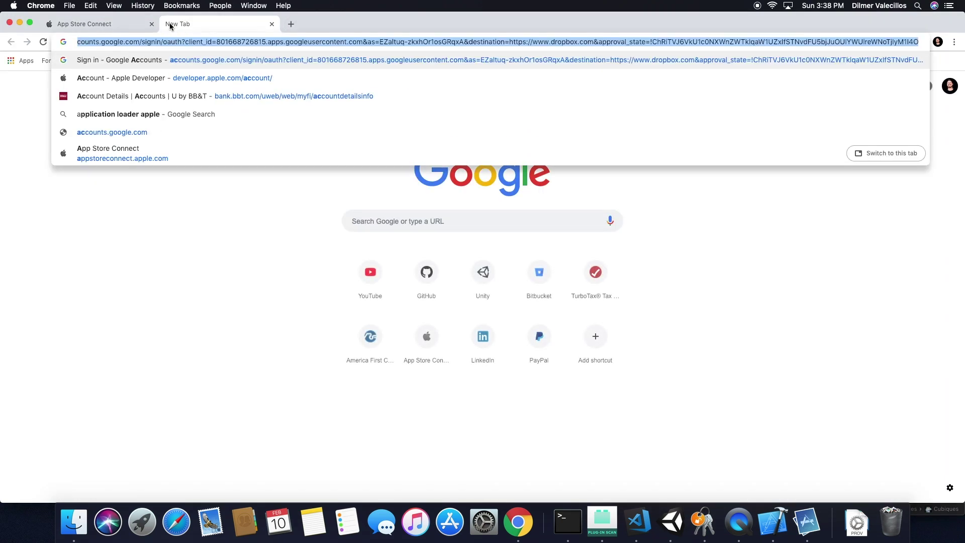
{"action": "type", "text": "u"}
{"action": "key", "text": "Down"}
{"action": "key", "text": "Down"}
{"action": "key", "text": "Up"}
{"action": "key", "text": "Return"}
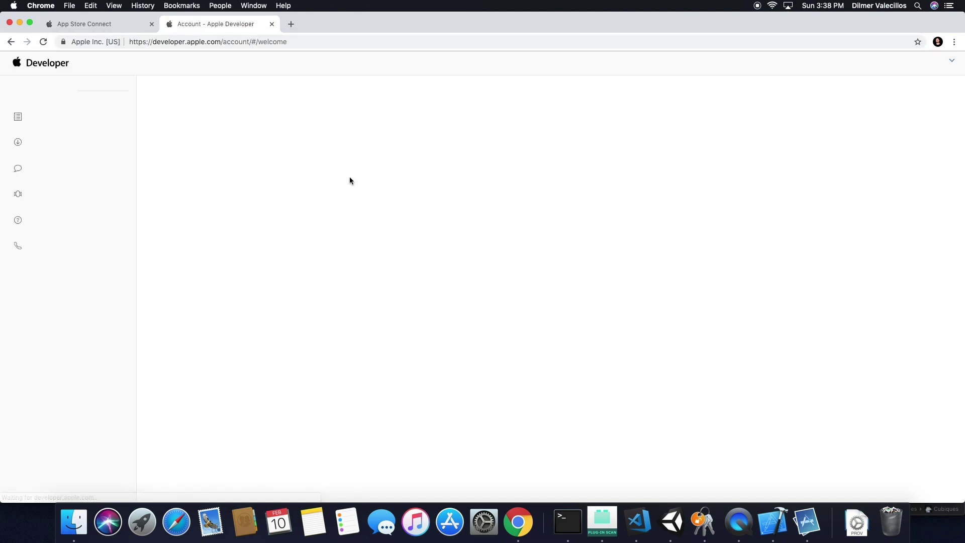
Go to Certificates, IDs & Profiles and show the Distribution provisioning profiles.
{"action": "left_click", "coordinate": [85, 171]}
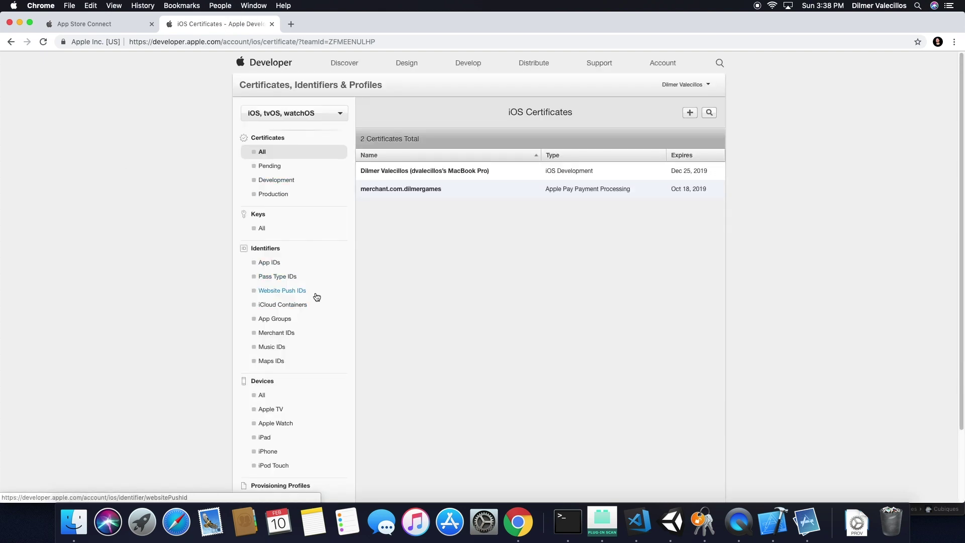
{"action": "scroll", "coordinate": [295, 203], "scroll_direction": "down", "scroll_amount": 3}
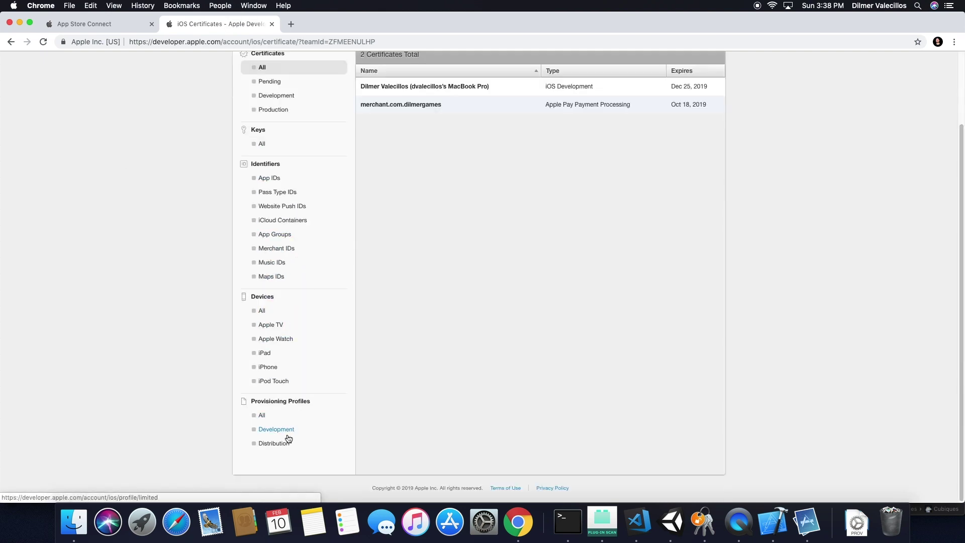
{"action": "left_click", "coordinate": [290, 442]}
{"action": "scroll", "coordinate": [307, 462], "scroll_direction": "down", "scroll_amount": 3}
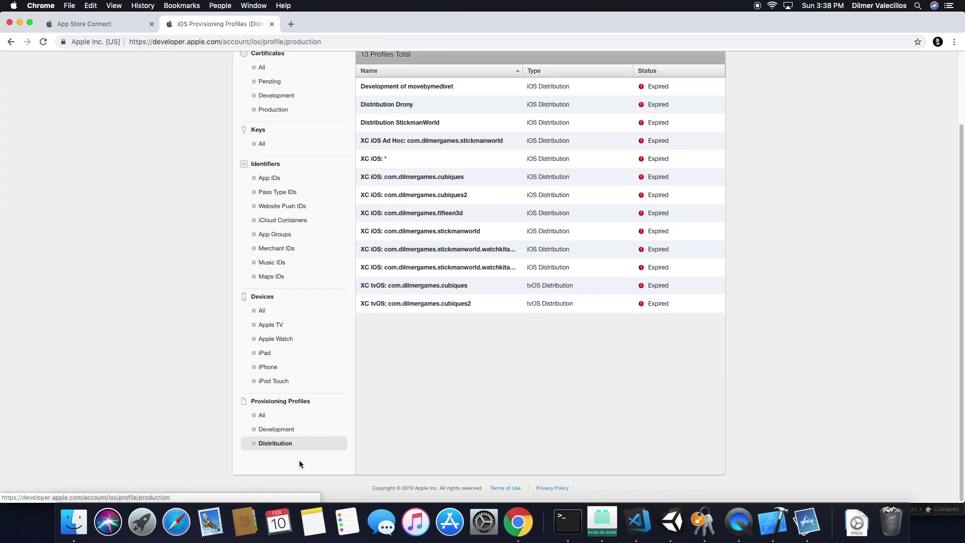
{"action": "scroll", "coordinate": [633, 369], "scroll_direction": "up", "scroll_amount": 3}
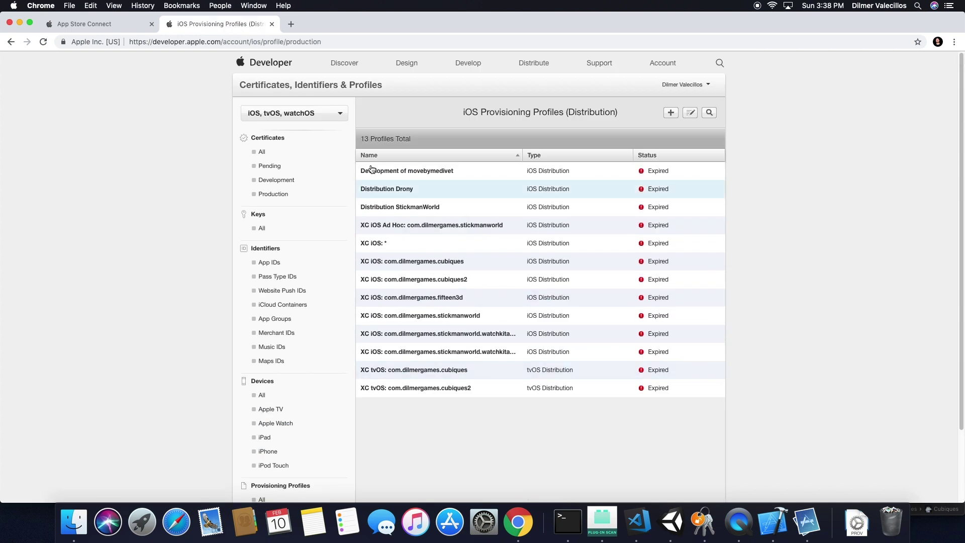
{"action": "left_click", "coordinate": [316, 116]}
Switch the profiles to macOS and inspect the Cubiques MAC distribution profile's edit page.
{"action": "left_click", "coordinate": [273, 147]}
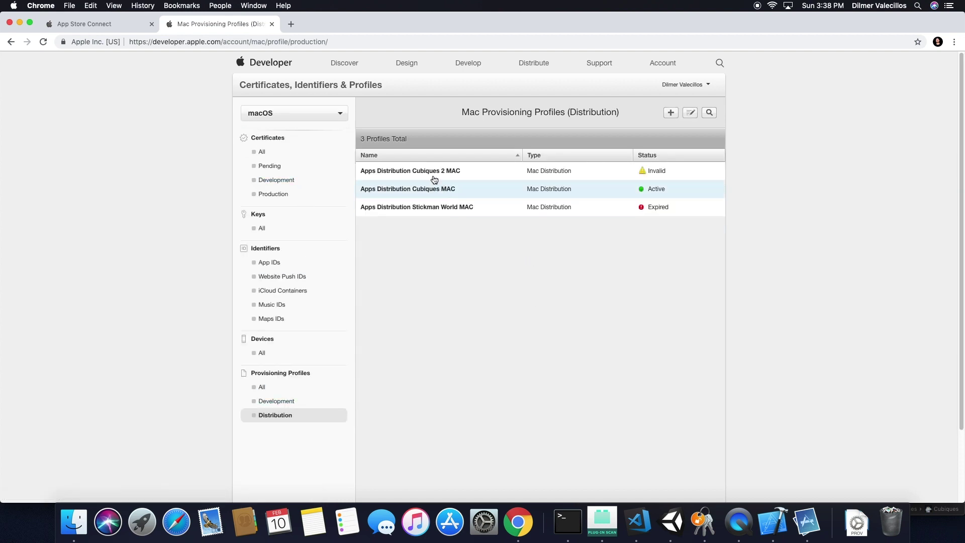
{"action": "left_click", "coordinate": [297, 406]}
{"action": "left_click", "coordinate": [297, 415]}
{"action": "left_click", "coordinate": [431, 193]}
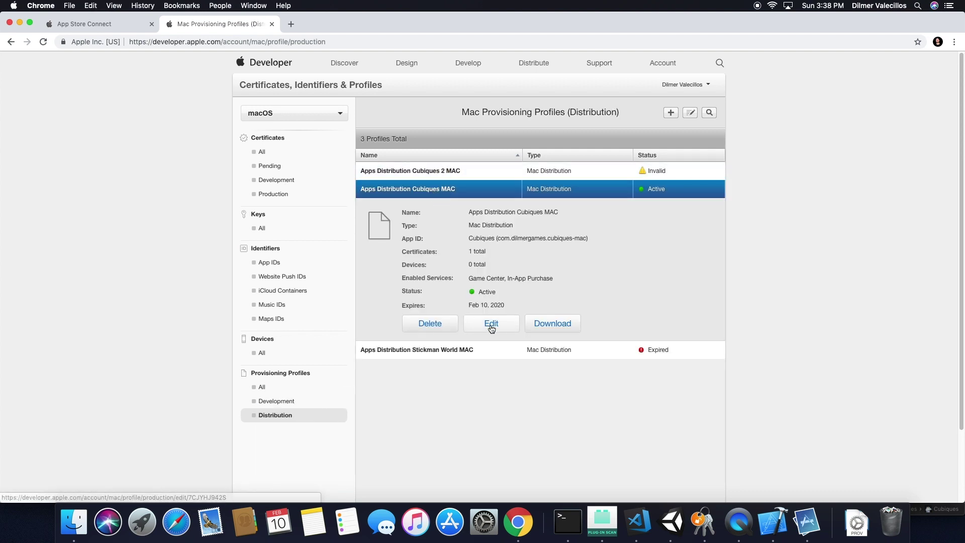
{"action": "left_click", "coordinate": [490, 323]}
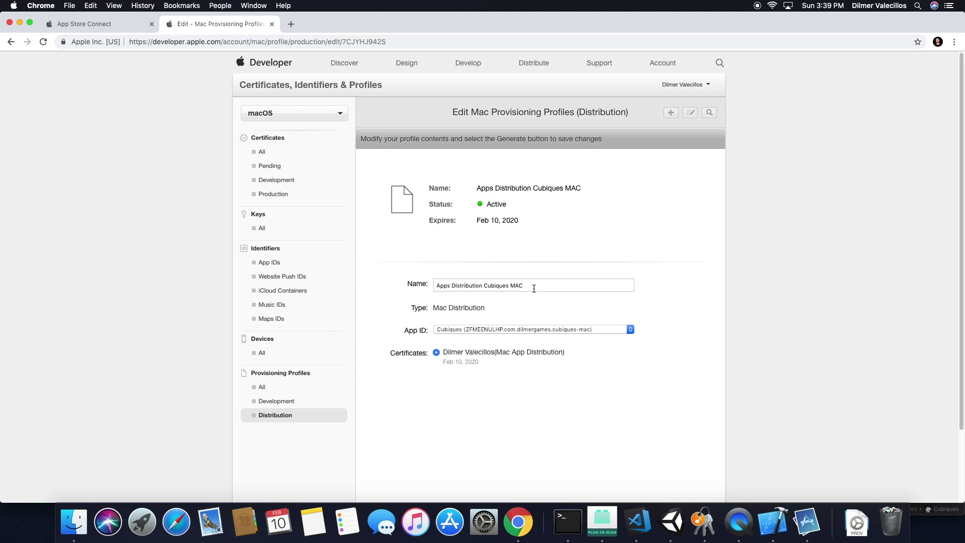
{"action": "triple_click", "coordinate": [534, 289]}
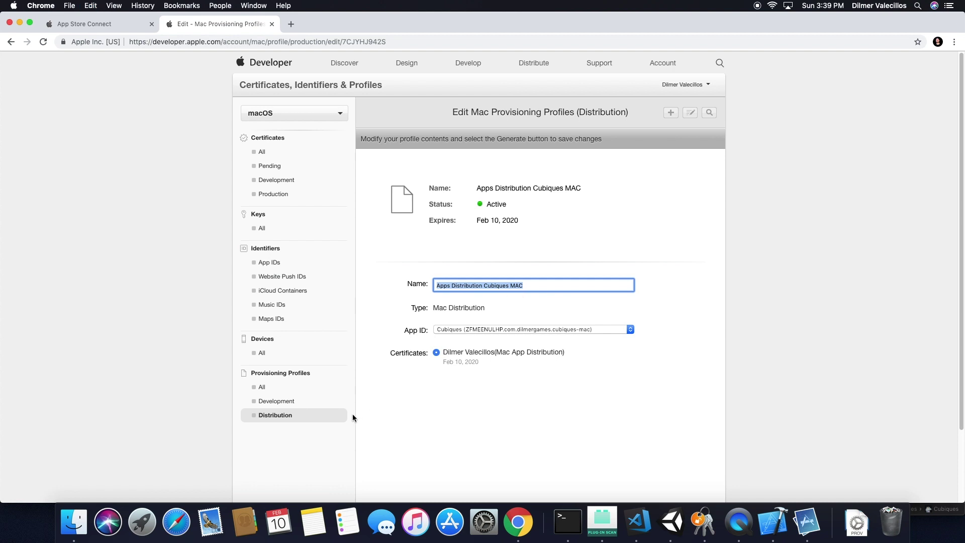
{"action": "left_click", "coordinate": [287, 415]}
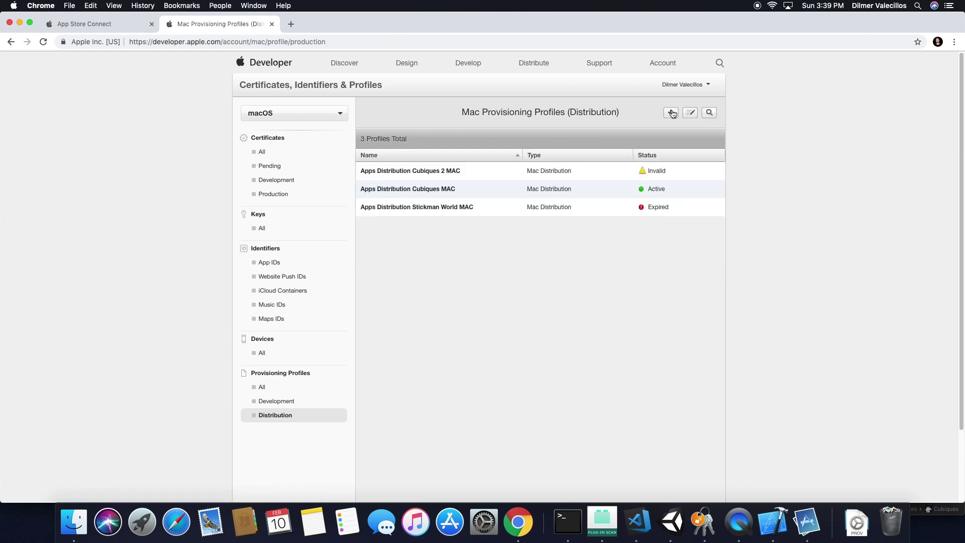
Start a Mac App Store profile for the Cubiques App ID with the Mac App Distribution certificate.
{"action": "left_click", "coordinate": [671, 112]}
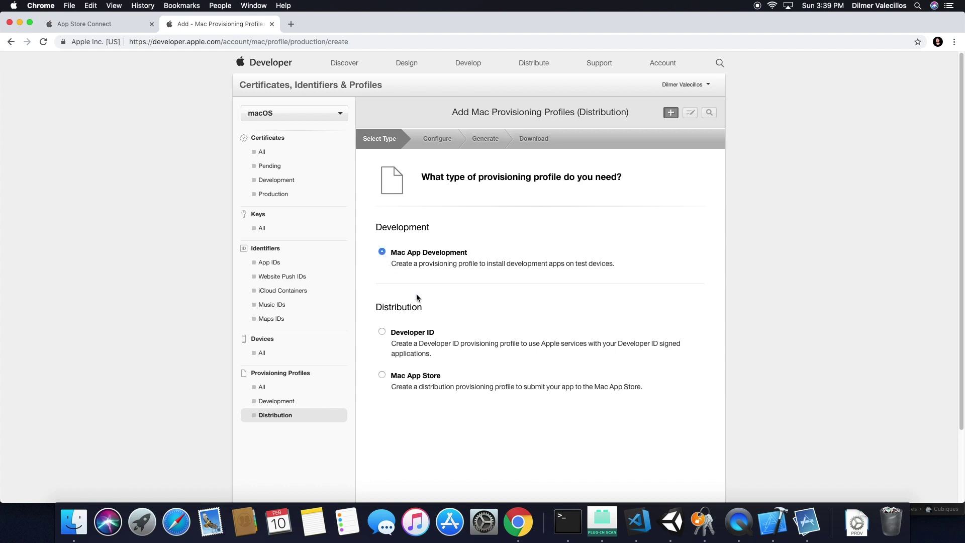
{"action": "left_click", "coordinate": [381, 375]}
{"action": "scroll", "coordinate": [576, 314], "scroll_direction": "down", "scroll_amount": 3}
{"action": "left_click", "coordinate": [566, 459]}
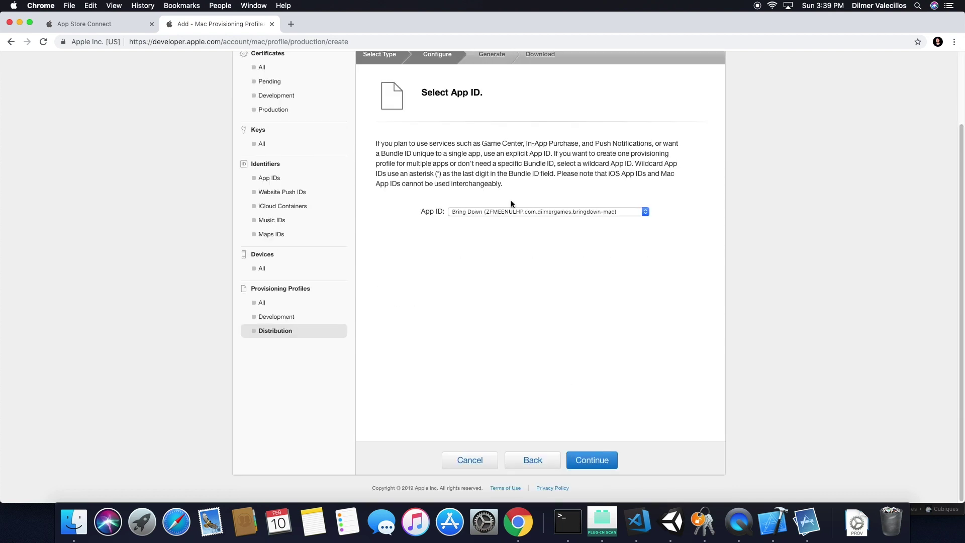
{"action": "left_click", "coordinate": [473, 211]}
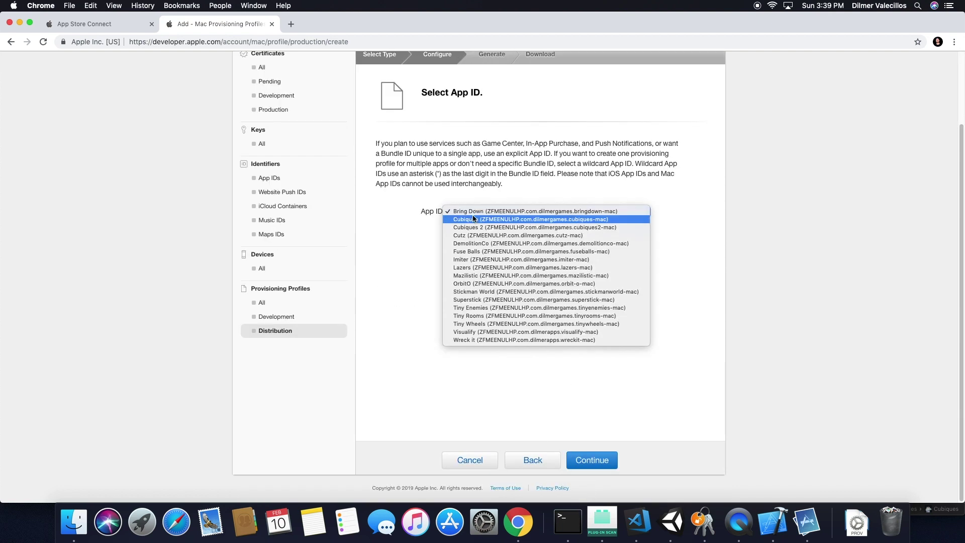
{"action": "left_click", "coordinate": [479, 223]}
{"action": "left_click", "coordinate": [582, 459]}
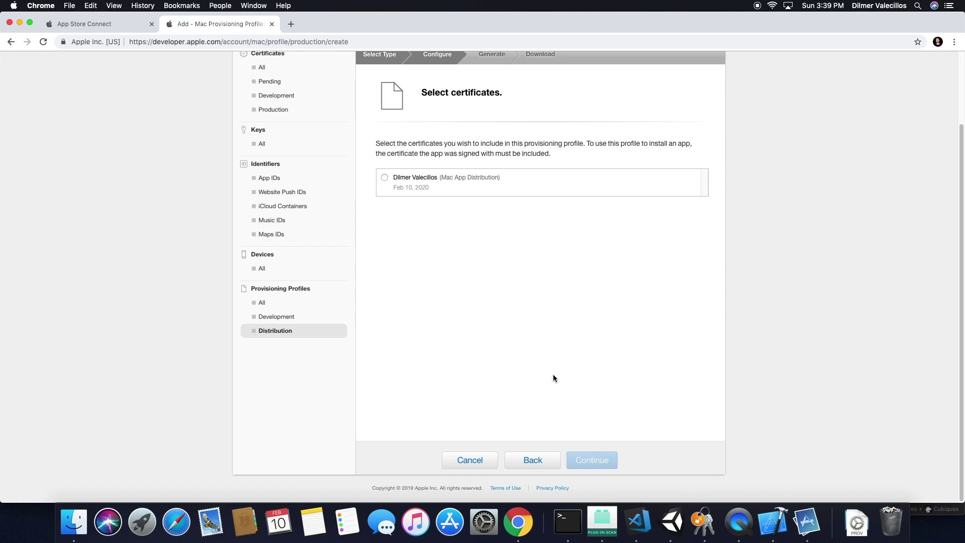
{"action": "left_click", "coordinate": [397, 186]}
{"action": "scroll", "coordinate": [441, 273], "scroll_direction": "up", "scroll_amount": 3}
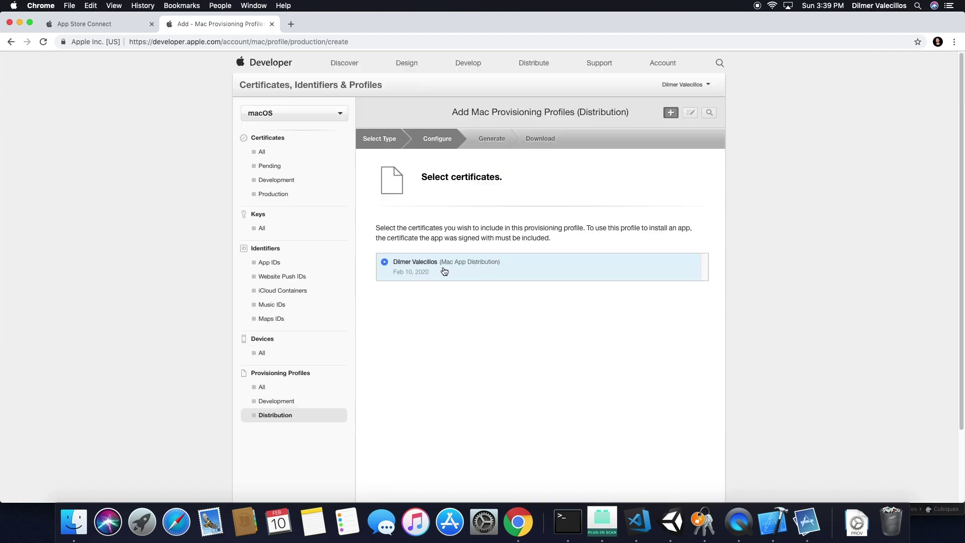
{"action": "left_click", "coordinate": [286, 159]}
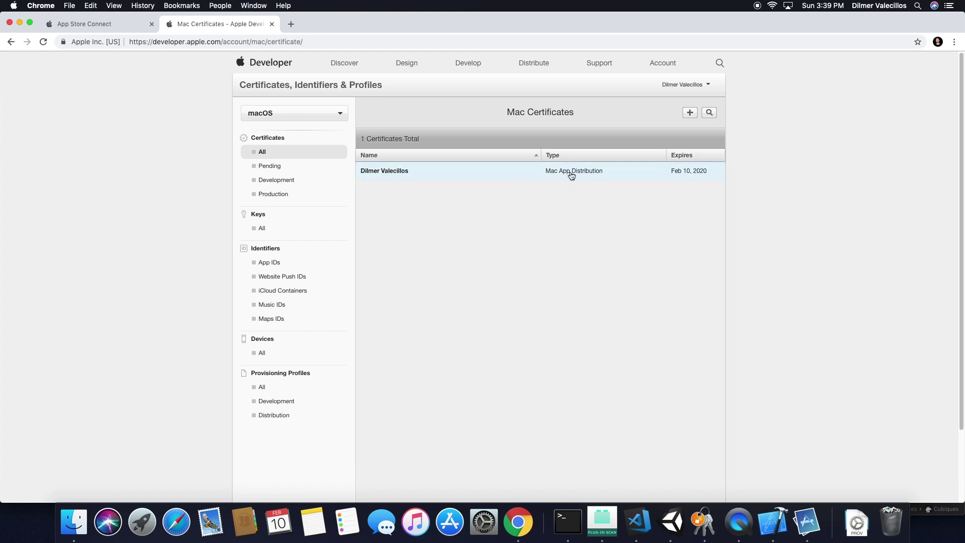
Browse the Mac certificate lists and start a new Mac App Store certificate.
{"action": "left_click", "coordinate": [291, 180]}
{"action": "left_click", "coordinate": [285, 195]}
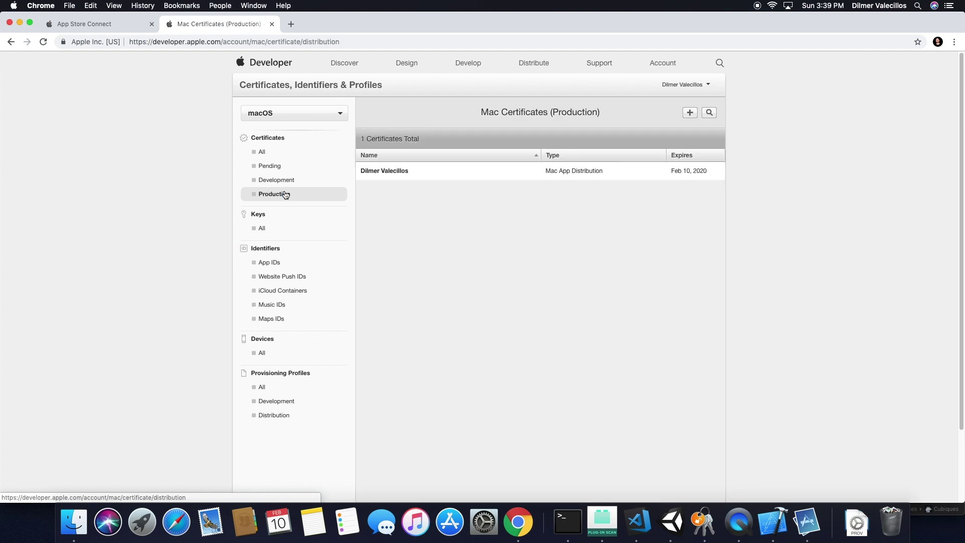
{"action": "left_click", "coordinate": [295, 151]}
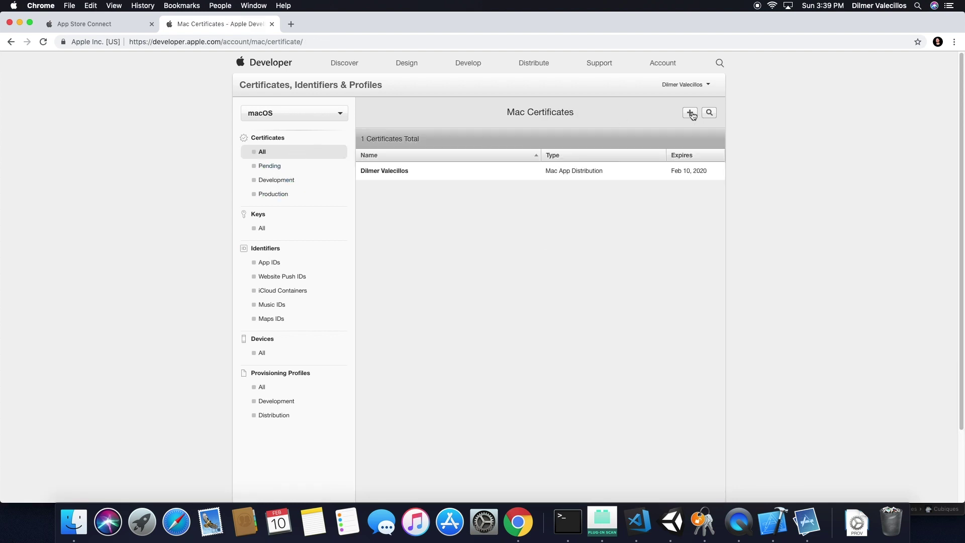
{"action": "left_click", "coordinate": [690, 114]}
{"action": "scroll", "coordinate": [426, 310], "scroll_direction": "down", "scroll_amount": 1}
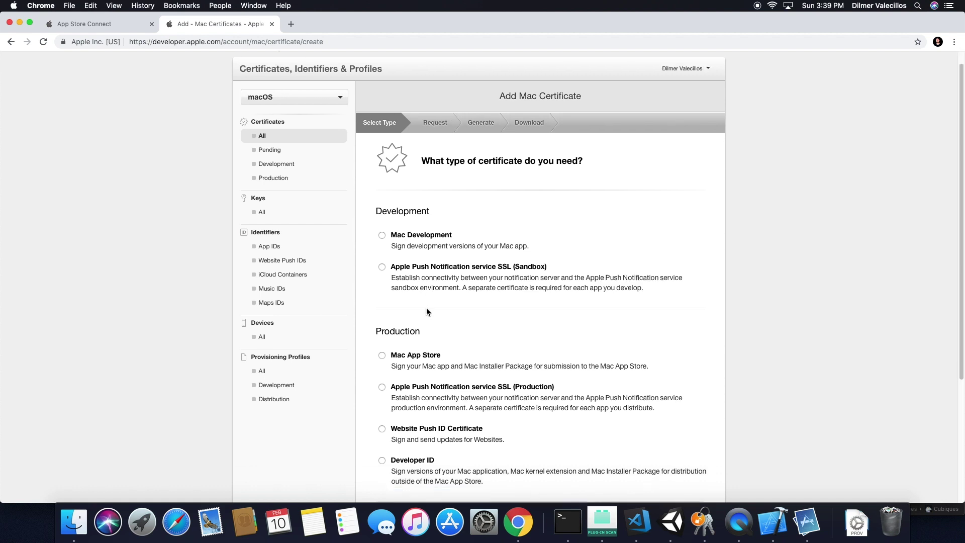
{"action": "left_click", "coordinate": [450, 367]}
{"action": "scroll", "coordinate": [546, 361], "scroll_direction": "up", "scroll_amount": 1}
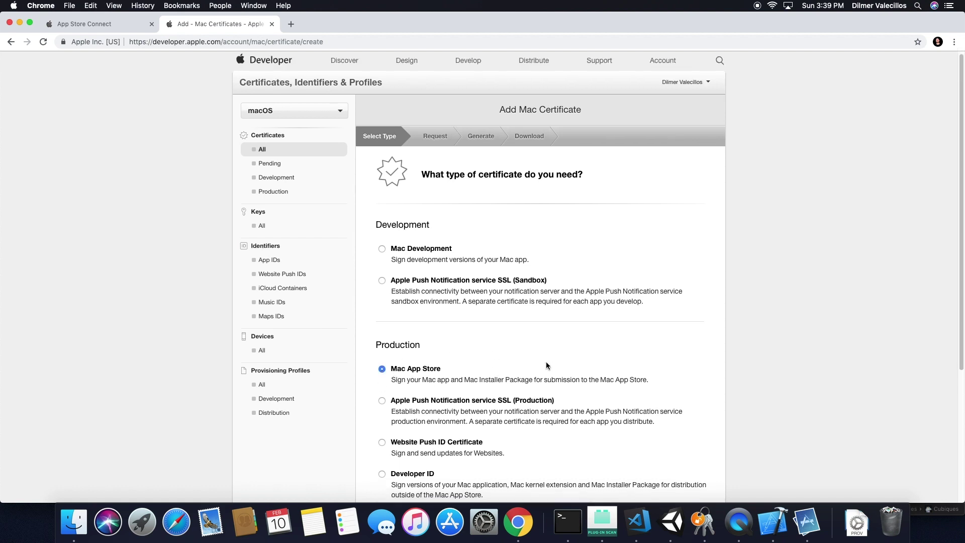
{"action": "scroll", "coordinate": [546, 361], "scroll_direction": "down", "scroll_amount": 10}
{"action": "left_click", "coordinate": [573, 457]}
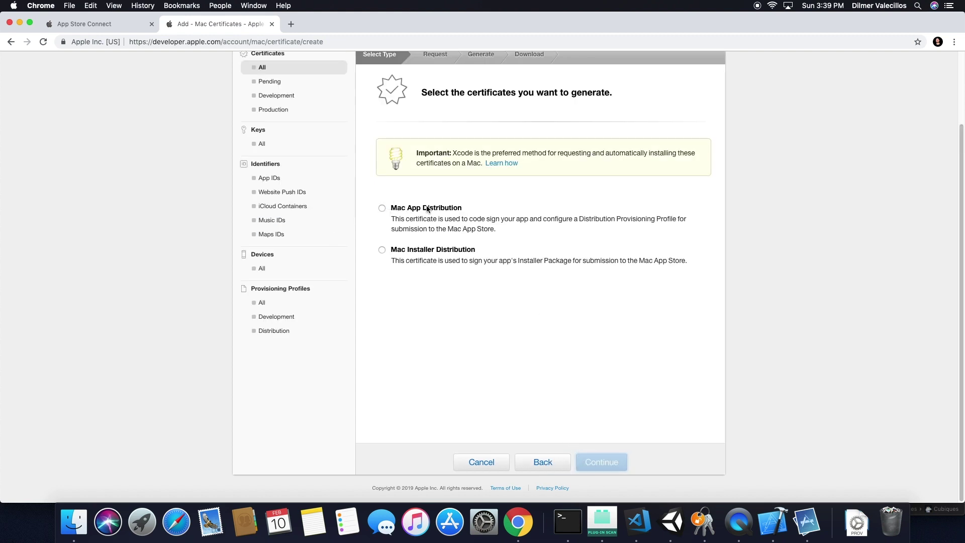
Generate a Mac Installer Distribution certificate from the CertificateSigningRequest file, then download and open it.
{"action": "left_click", "coordinate": [382, 251]}
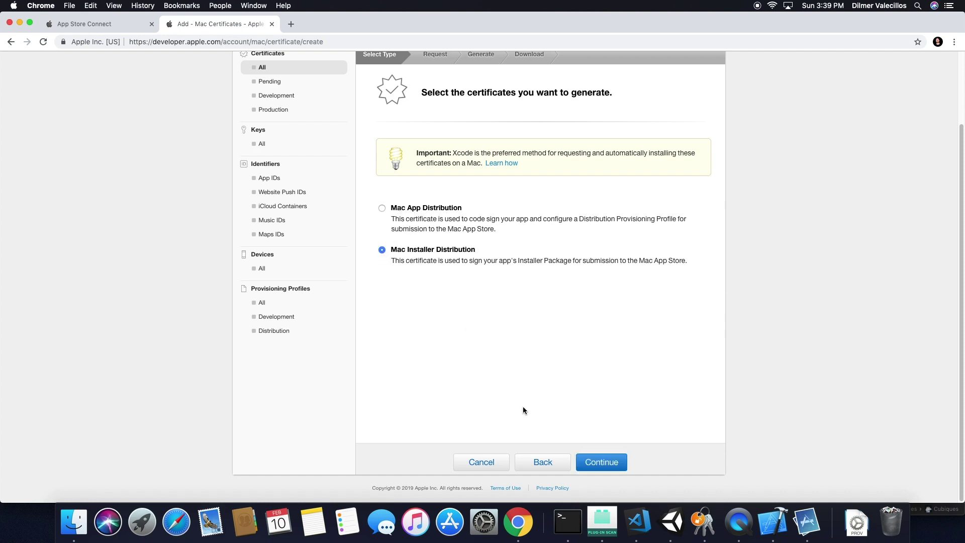
{"action": "left_click", "coordinate": [594, 468]}
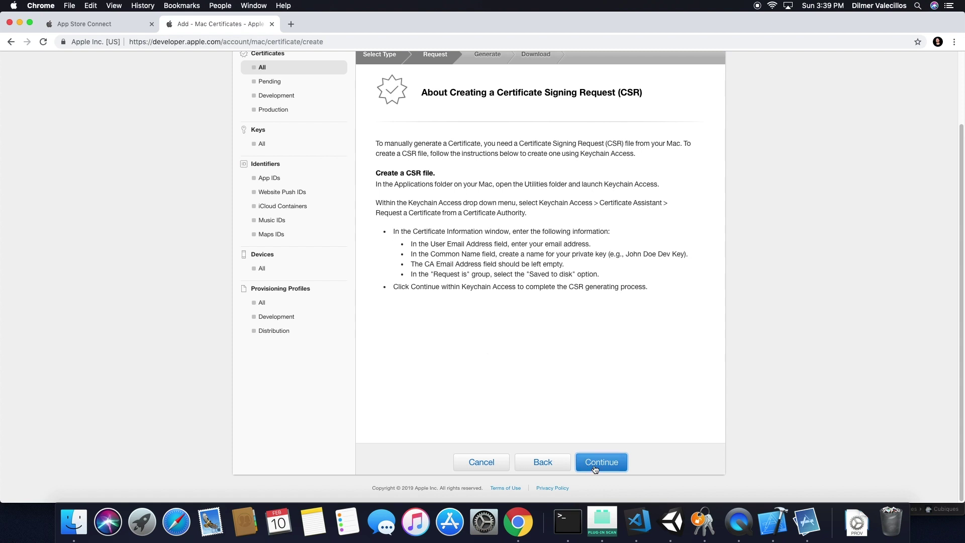
{"action": "left_click", "coordinate": [595, 467]}
{"action": "left_click", "coordinate": [415, 254]}
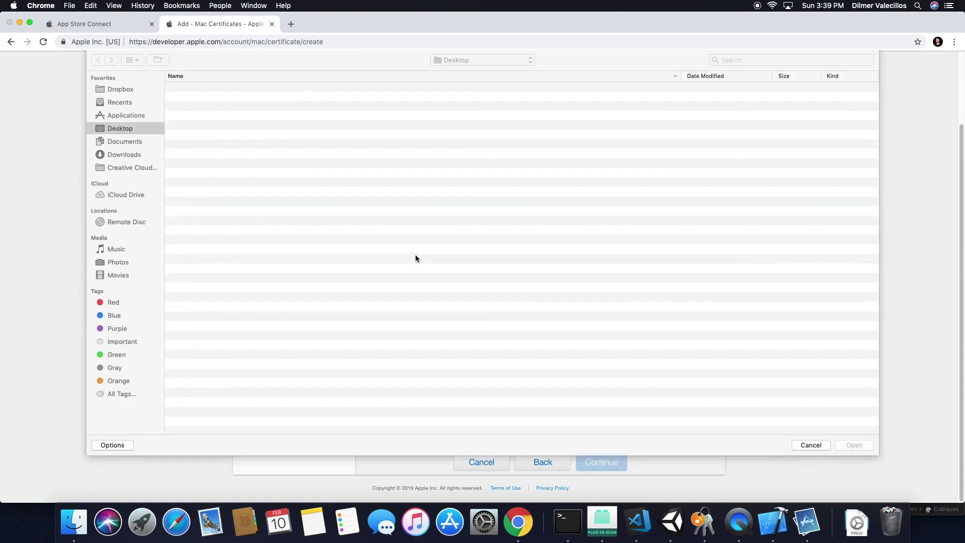
{"action": "double_click", "coordinate": [251, 107]}
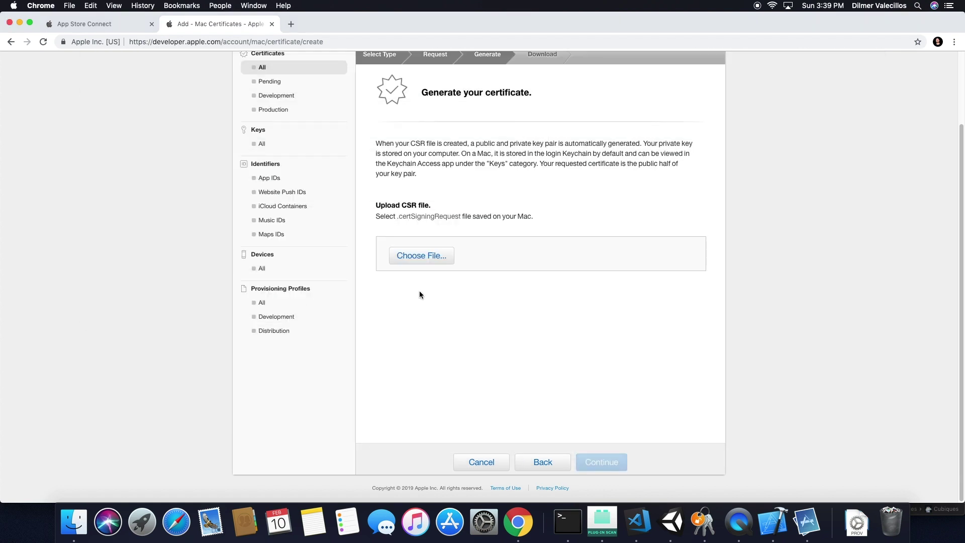
{"action": "left_click", "coordinate": [600, 462]}
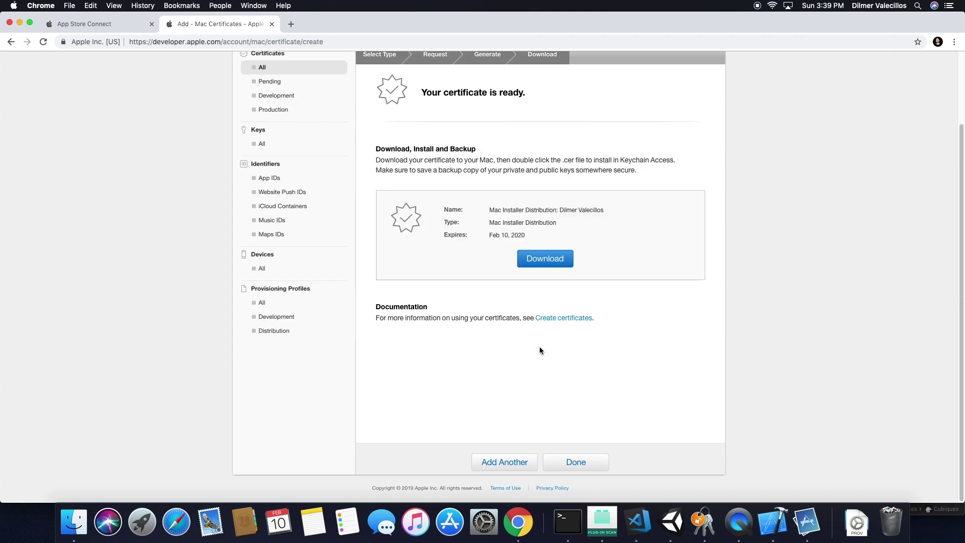
{"action": "left_click", "coordinate": [544, 261]}
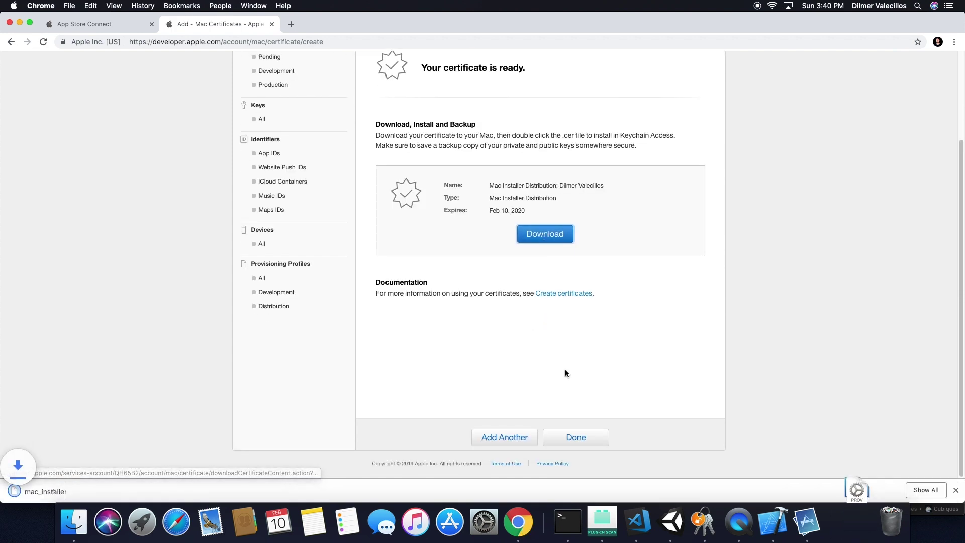
{"action": "left_click", "coordinate": [44, 492]}
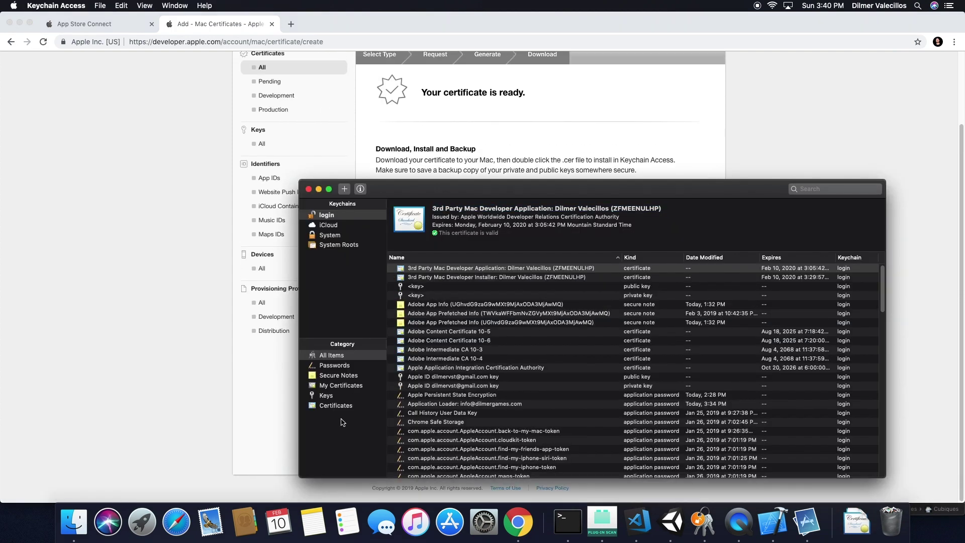
Check the new 3rd Party Mac Developer Installer certificate, then return to SignGame.sh in VS Code.
{"action": "left_click", "coordinate": [485, 277]}
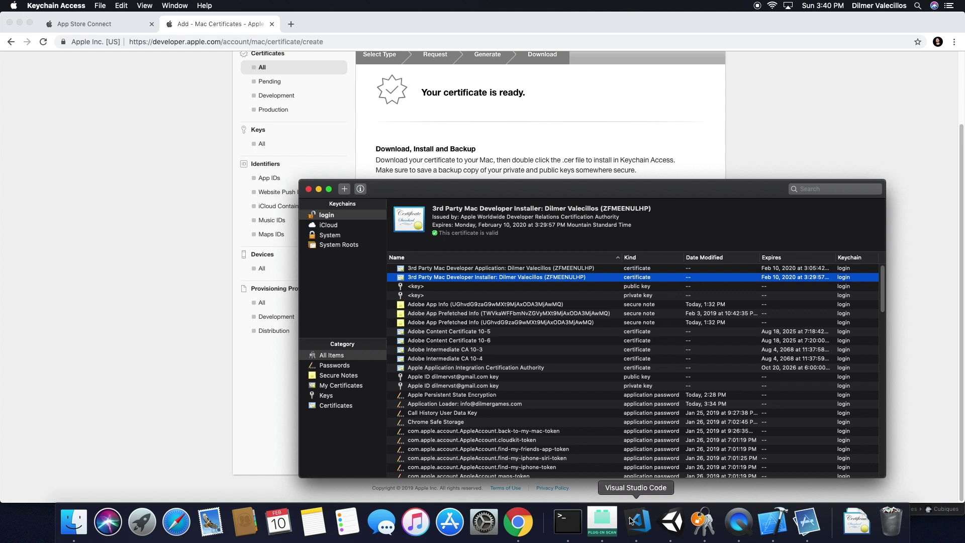
{"action": "left_click", "coordinate": [632, 520]}
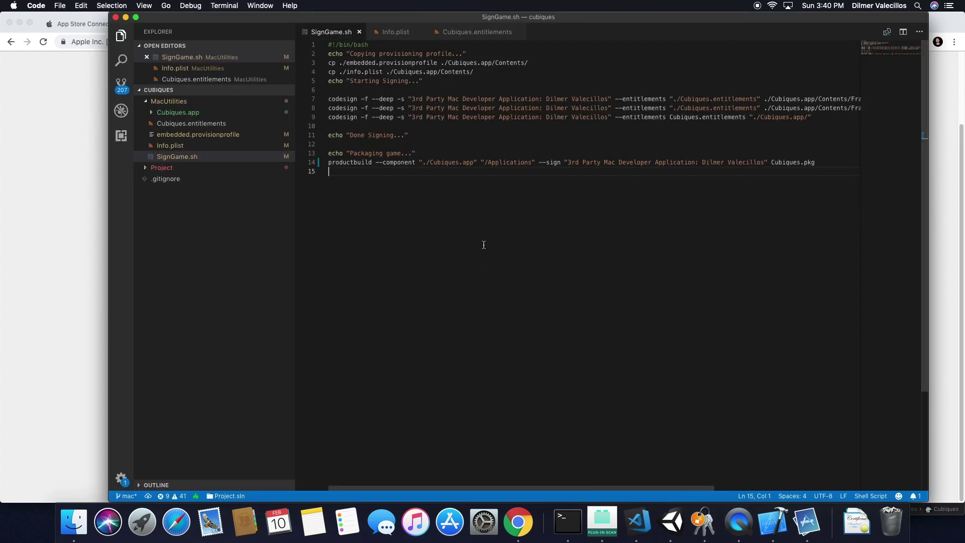
Undo the recent edits to restore the signing identity names in SignGame.sh.
{"action": "key", "text": "super+z"}
{"action": "key", "text": "super+z"}
{"action": "key", "text": "super+z"}
{"action": "key", "text": "super+z"}
{"action": "key", "text": "super+z"}
{"action": "key", "text": "super+z"}
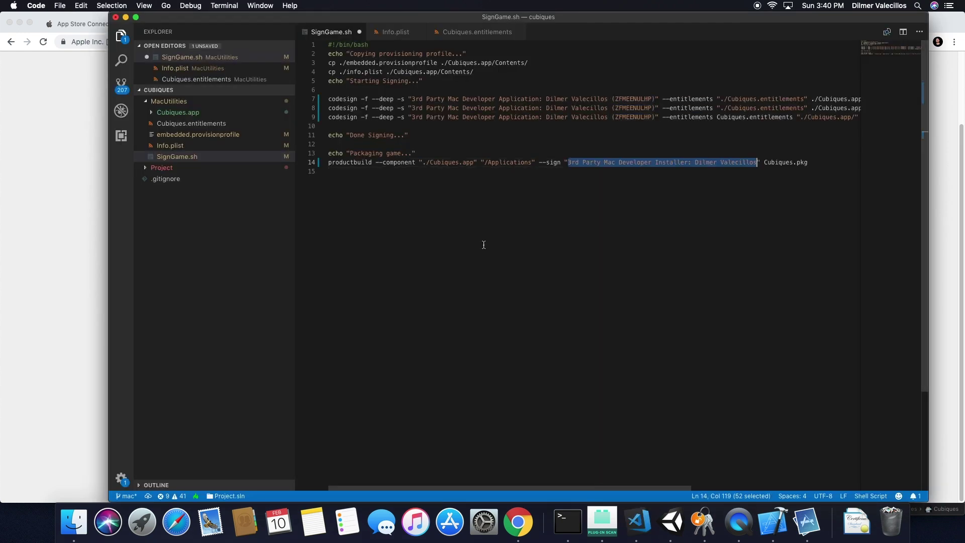
{"action": "key", "text": "super+z"}
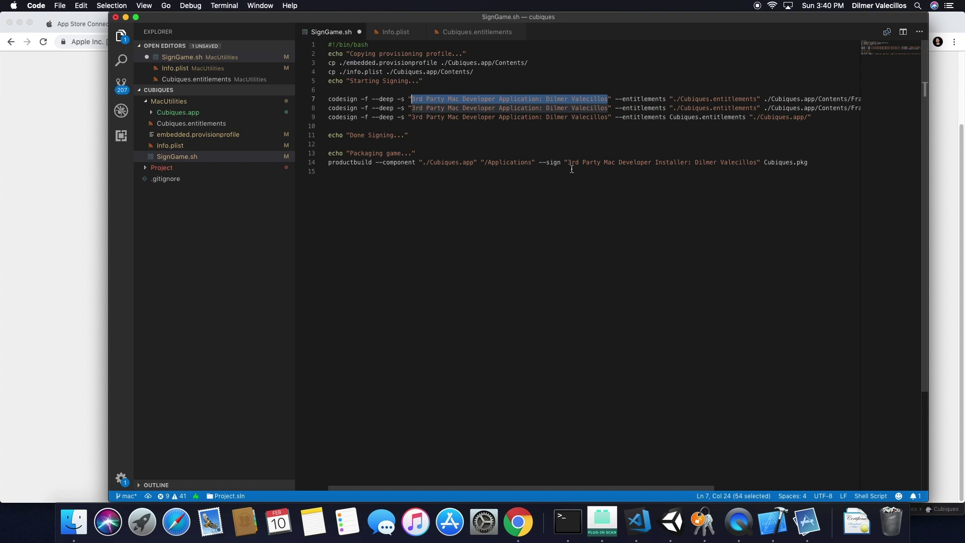
{"action": "left_click", "coordinate": [588, 177]}
Compare the Application and Installer signing names in the script against the Keychain certificates.
{"action": "left_click_drag", "start_coordinate": [588, 23], "coordinate": [561, 309]}
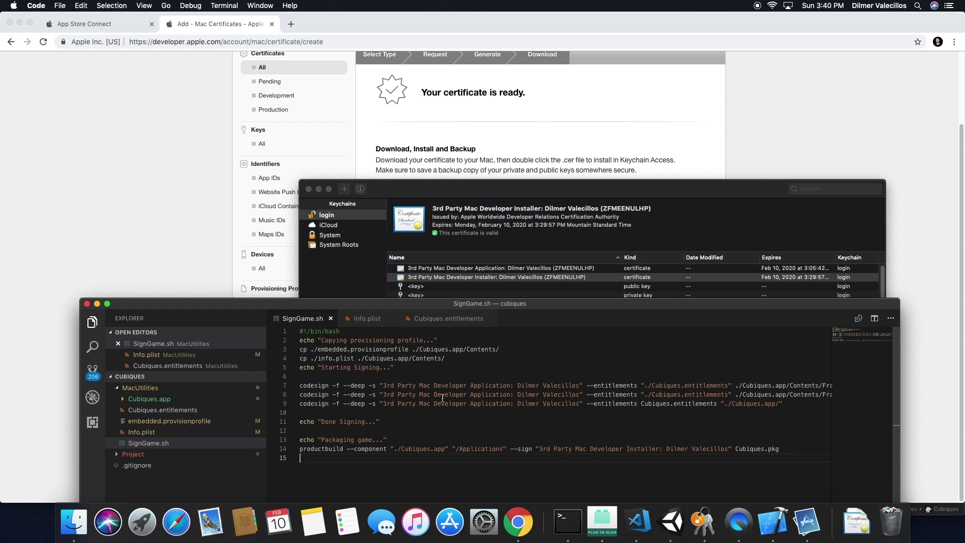
{"action": "left_click", "coordinate": [498, 386]}
{"action": "left_click_drag", "start_coordinate": [500, 304], "coordinate": [521, 140]}
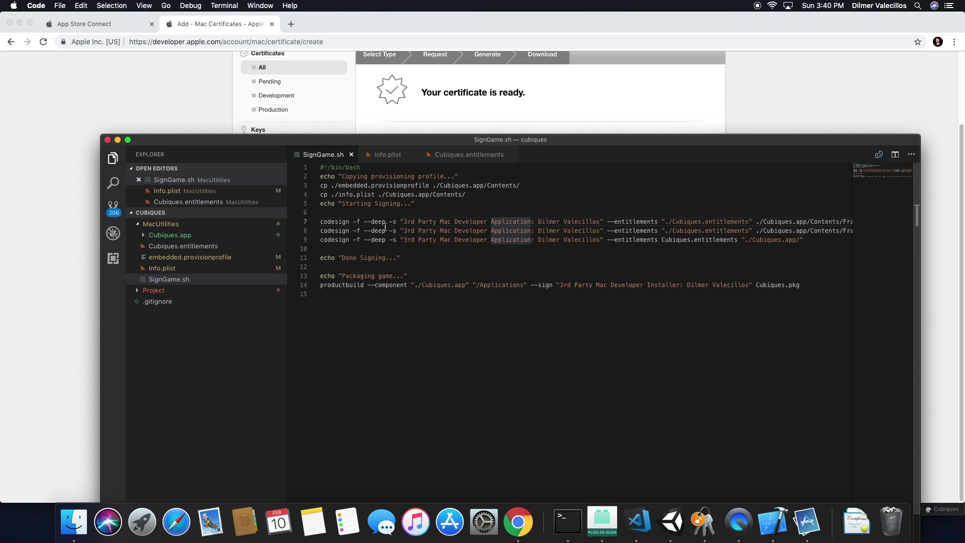
{"action": "left_click_drag", "start_coordinate": [646, 286], "coordinate": [660, 286]}
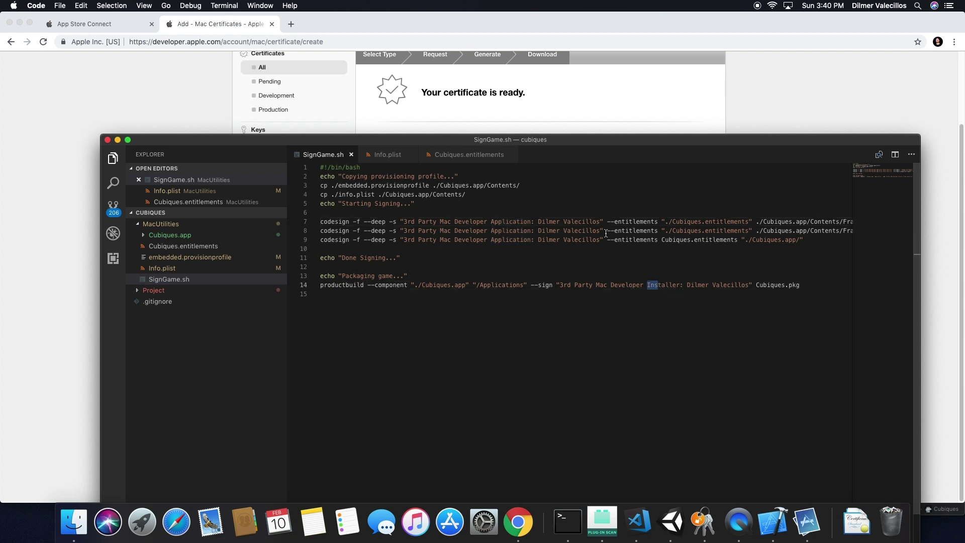
{"action": "left_click_drag", "start_coordinate": [432, 139], "coordinate": [398, 71]}
{"action": "left_click", "coordinate": [467, 217]}
{"action": "left_click", "coordinate": [494, 275]}
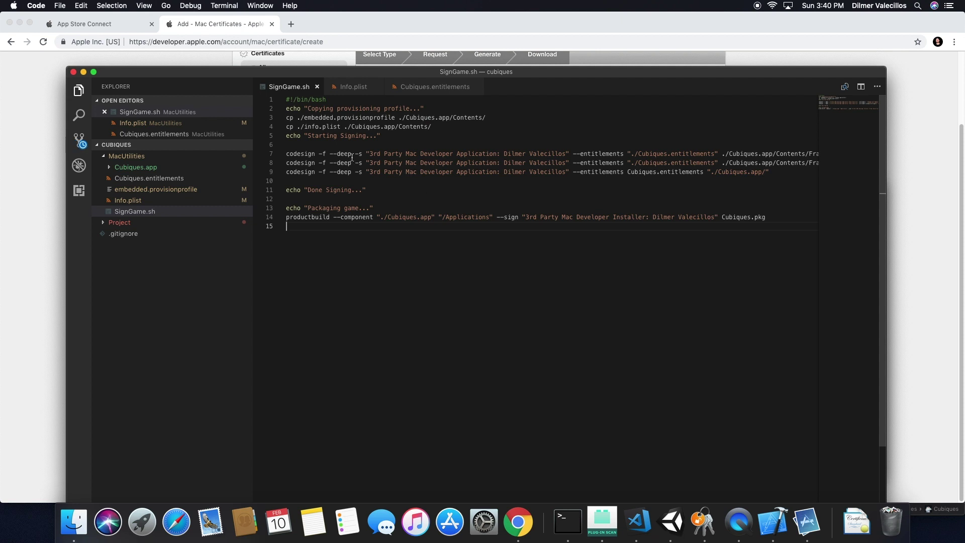
Run ./SignGame.sh in a cleared Terminal.
{"action": "key", "text": "super+Tab"}
{"action": "key", "text": "super+Tab"}
{"action": "key", "text": "super+Tab"}
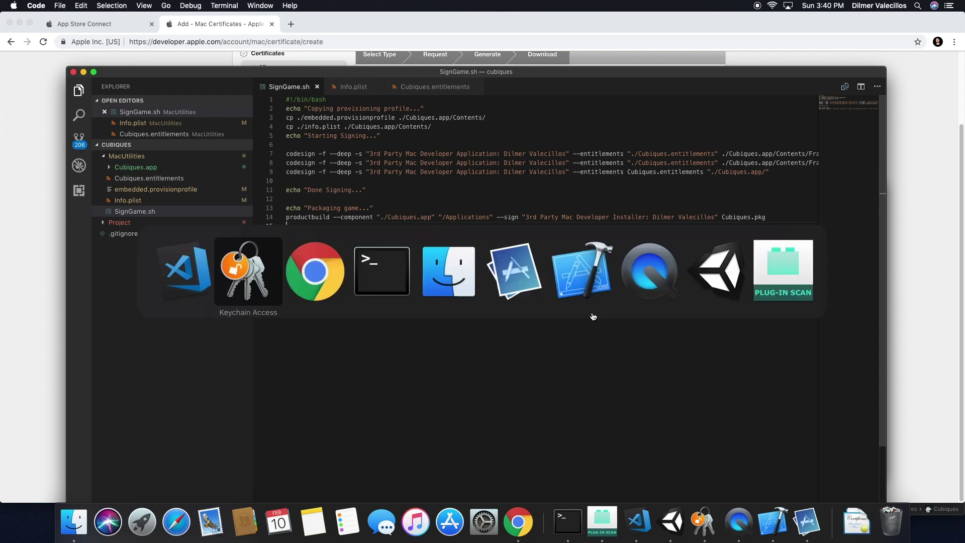
{"action": "key", "text": "super+k"}
{"action": "type", "text": "./SignGame.sh"}
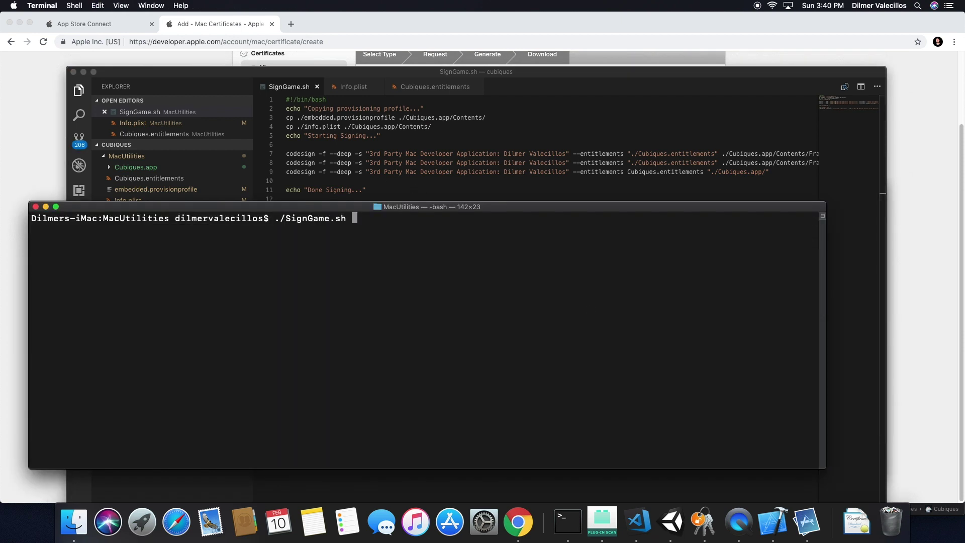
{"action": "key", "text": "Return"}
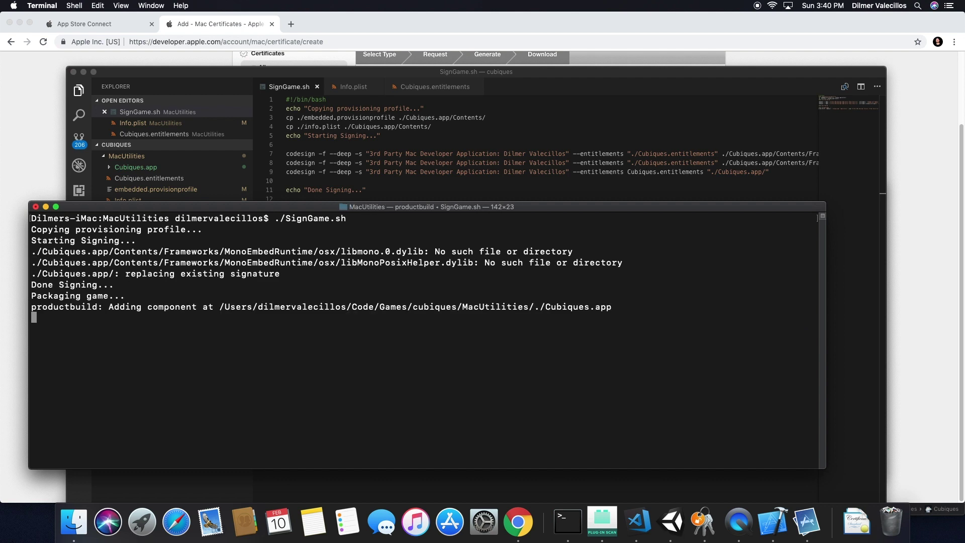
Enter the keychain password so productbuild can sign the package.
{"action": "left_click", "coordinate": [74, 522]}
{"action": "left_click_drag", "start_coordinate": [633, 302], "coordinate": [481, 237]}
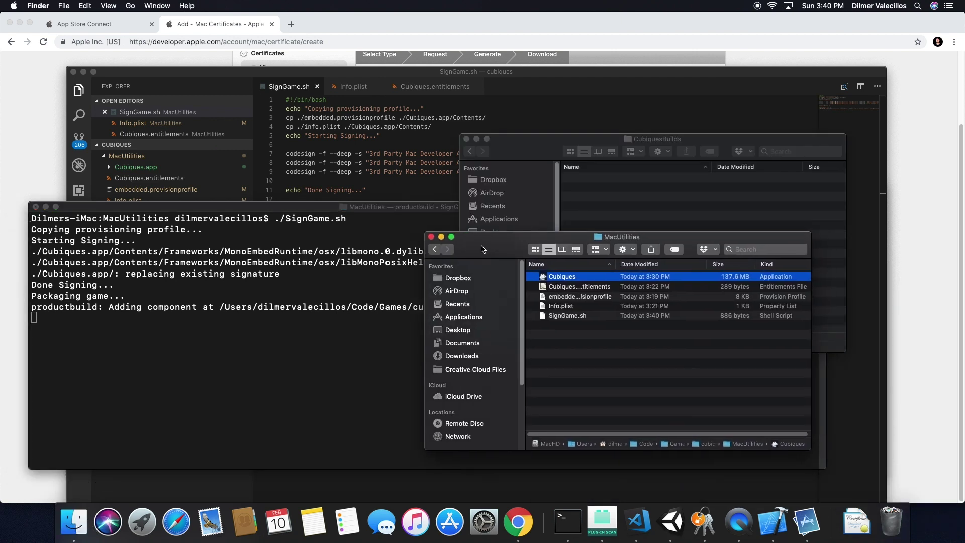
{"action": "left_click_drag", "start_coordinate": [617, 266], "coordinate": [684, 265]}
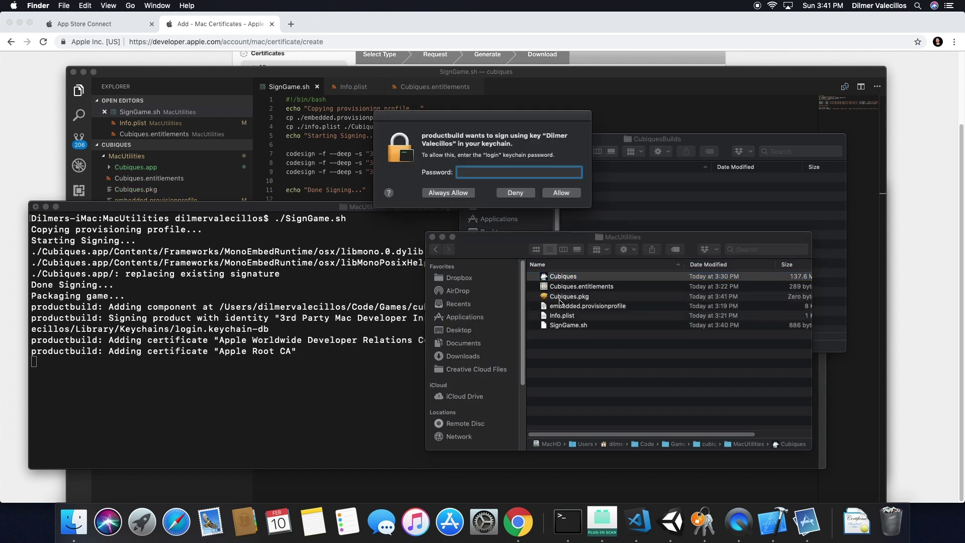
{"action": "left_click", "coordinate": [211, 346]}
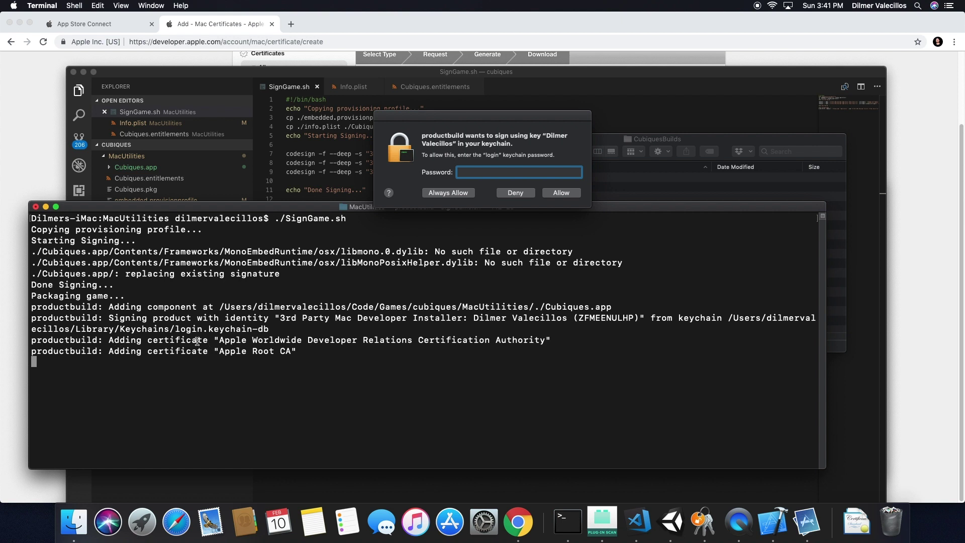
{"action": "left_click", "coordinate": [468, 172]}
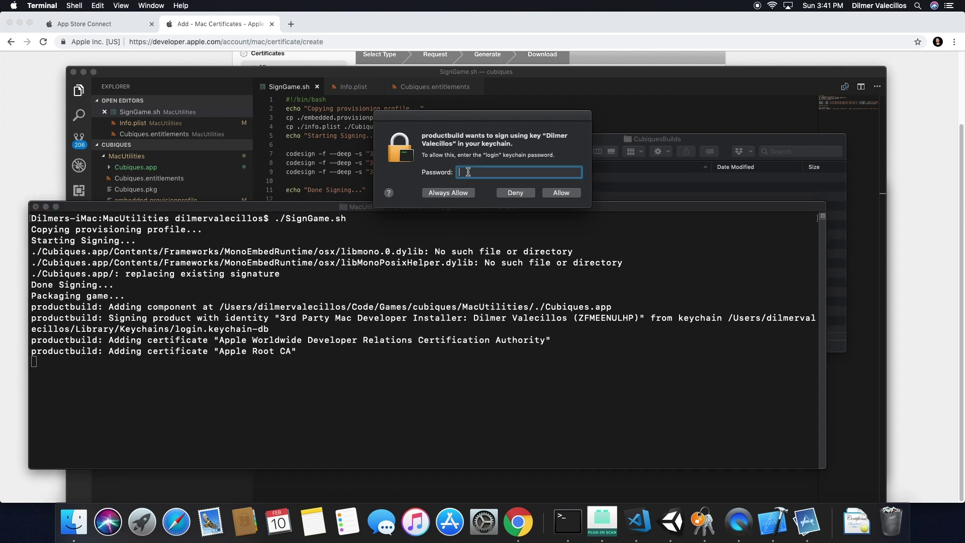
{"action": "type", "text": "•••"}
{"action": "key", "text": "Return"}
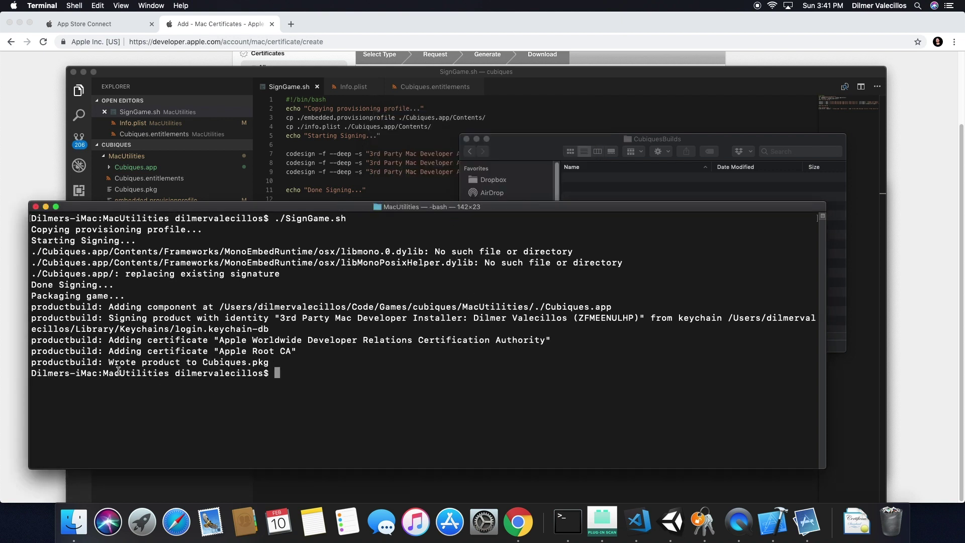
Check the CubiquesBuilds and MacUtilities folders for the new Cubiques.pkg.
{"action": "left_click", "coordinate": [543, 160]}
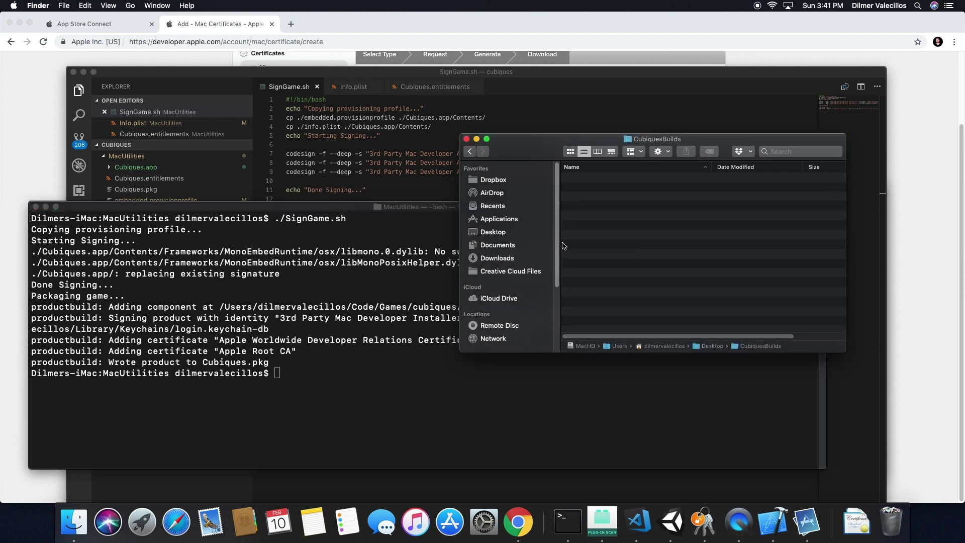
{"action": "left_click", "coordinate": [471, 151]}
{"action": "left_click", "coordinate": [482, 151]}
{"action": "left_click", "coordinate": [471, 151]}
{"action": "left_click", "coordinate": [471, 152]}
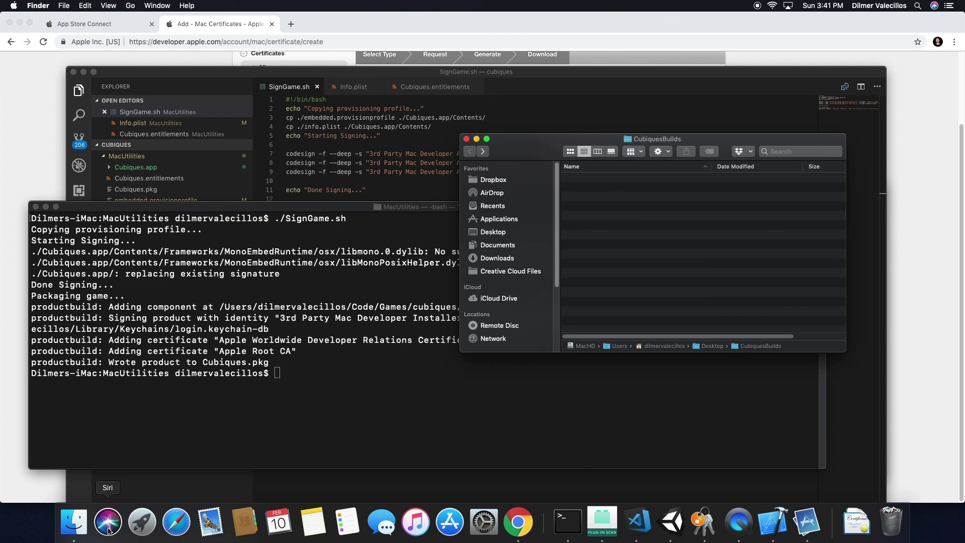
{"action": "left_click", "coordinate": [74, 522]}
{"action": "left_click", "coordinate": [573, 415]}
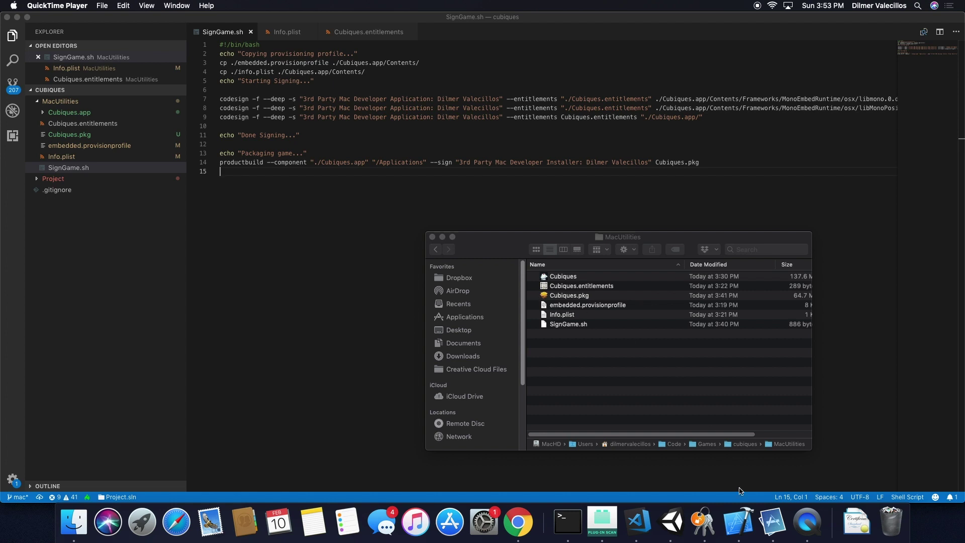
Launch Application Loader and submit Cubiques.pkg through Deliver Your App.
{"action": "left_click", "coordinate": [769, 520]}
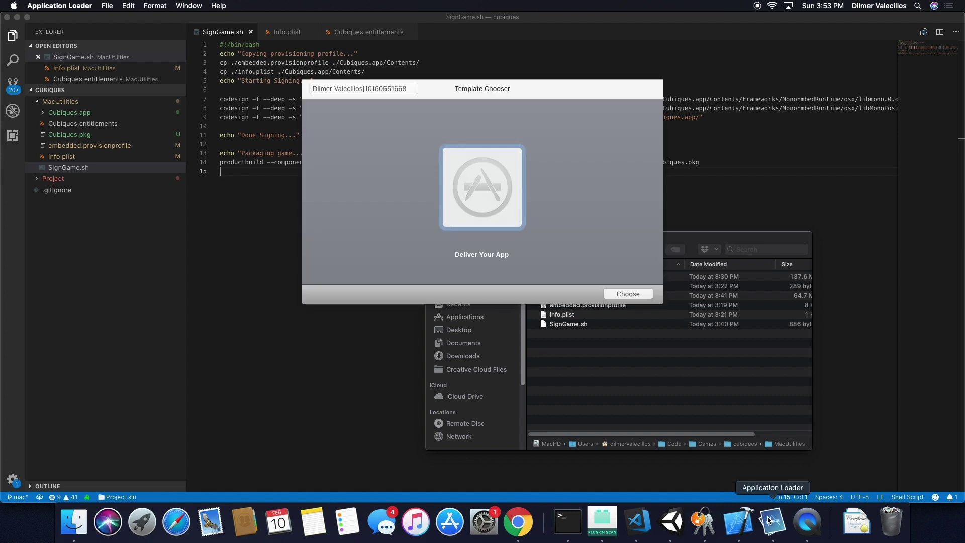
{"action": "double_click", "coordinate": [490, 210]}
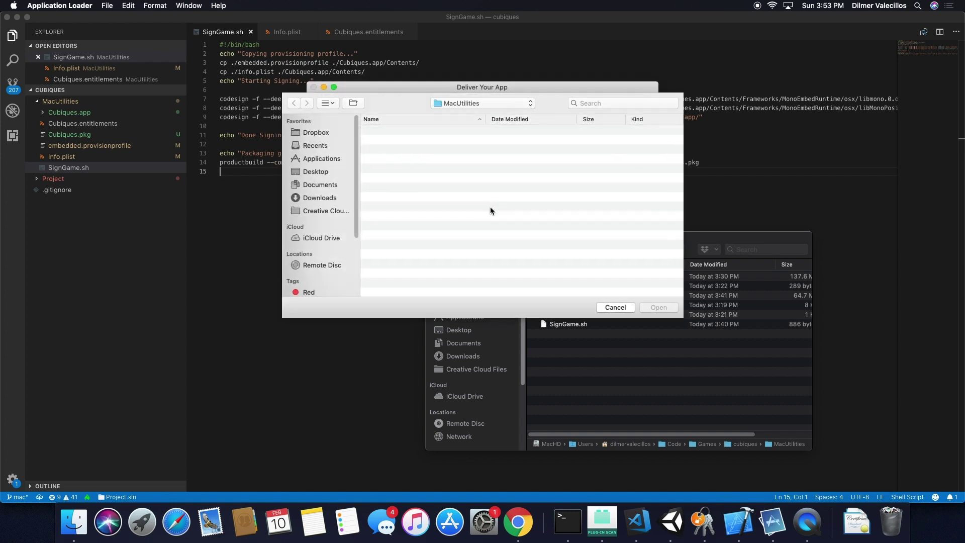
{"action": "left_click", "coordinate": [409, 151]}
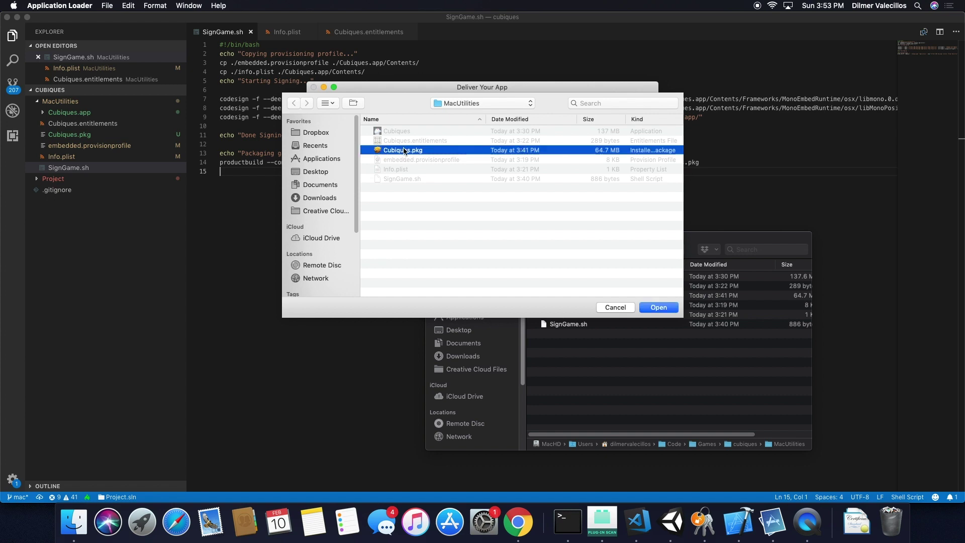
{"action": "double_click", "coordinate": [409, 149]}
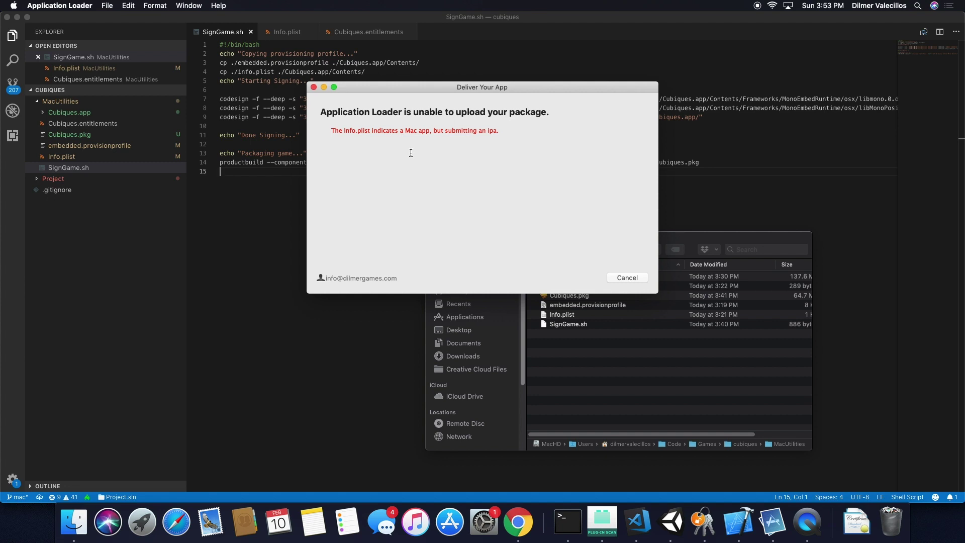
Confirm Application Loader is version 3.7.2, dismiss the account sign-in sheet, and quit it with Cmd+Q.
{"action": "left_click", "coordinate": [86, 6]}
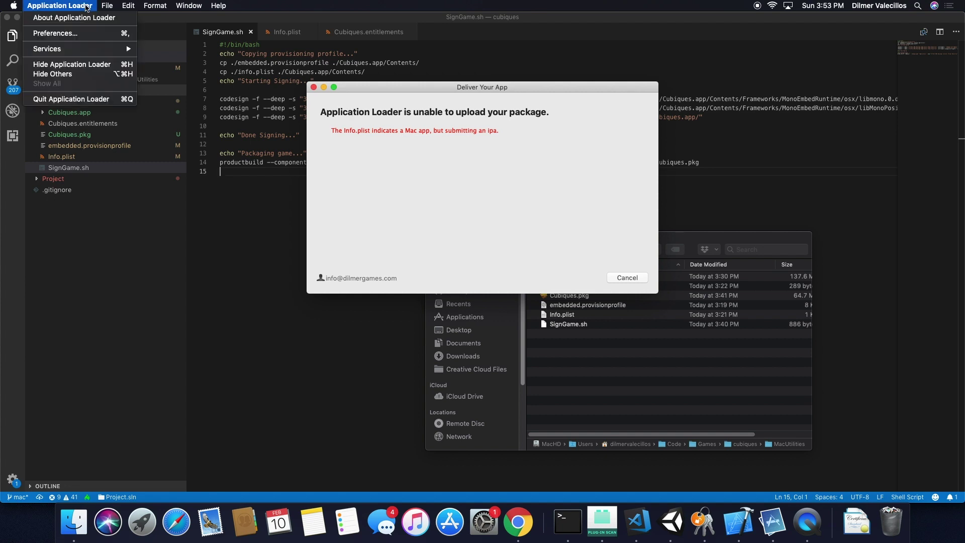
{"action": "left_click", "coordinate": [80, 16]}
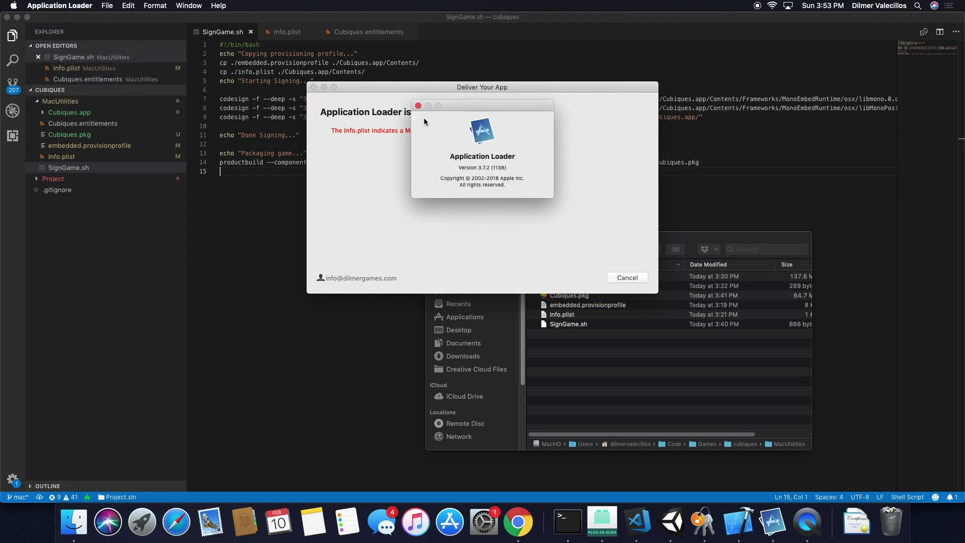
{"action": "left_click", "coordinate": [418, 106]}
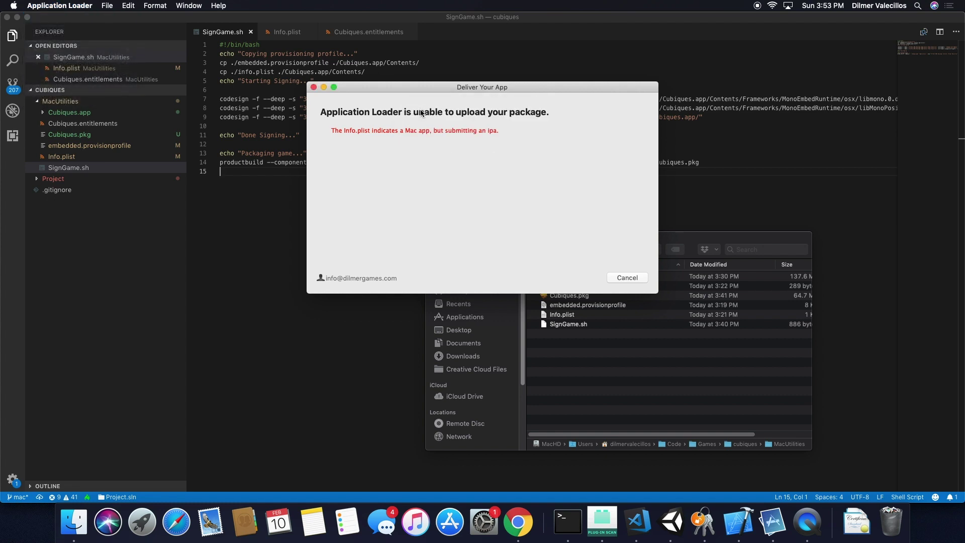
{"action": "left_click", "coordinate": [364, 279]}
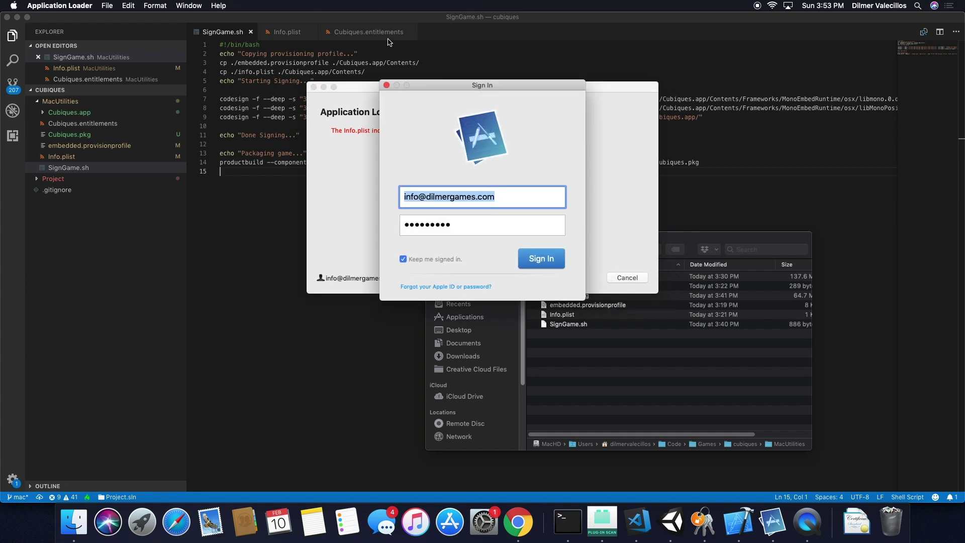
{"action": "left_click", "coordinate": [386, 85]}
{"action": "key", "text": "super+q"}
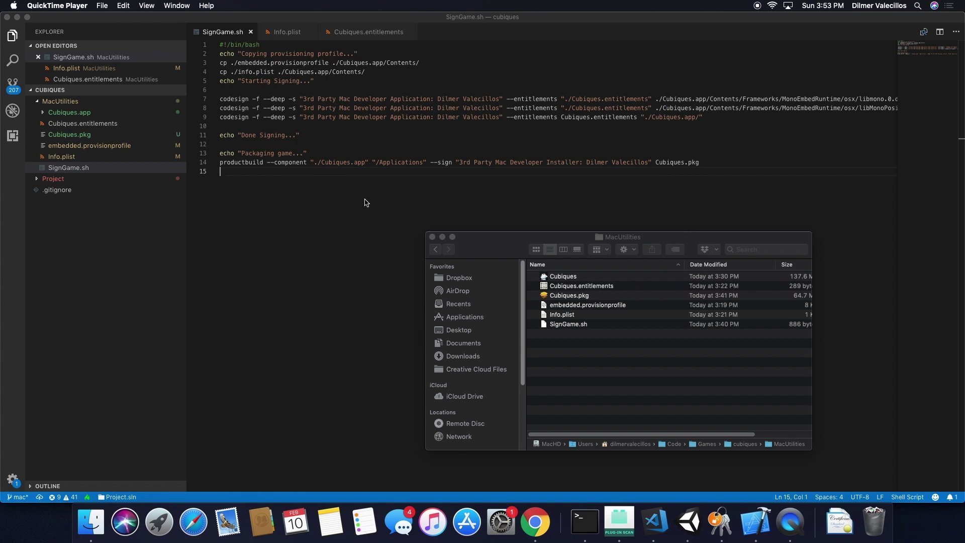
Launch Xcode from Spotlight.
{"action": "key", "text": "super+space"}
{"action": "type", "text": "xcode"}
{"action": "key", "text": "Return"}
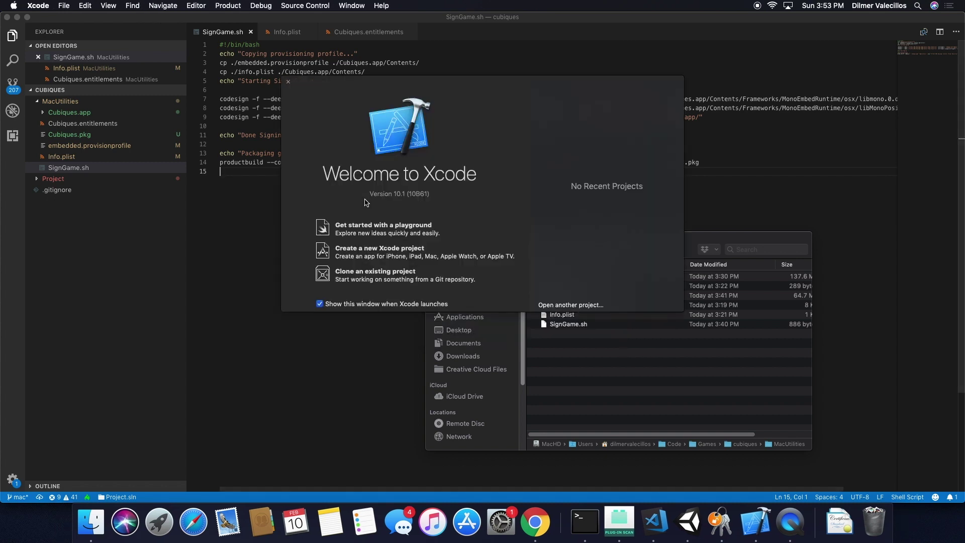
Open Application Loader from Xcode's developer tools and start delivering Cubiques.pkg.
{"action": "left_click", "coordinate": [51, 5]}
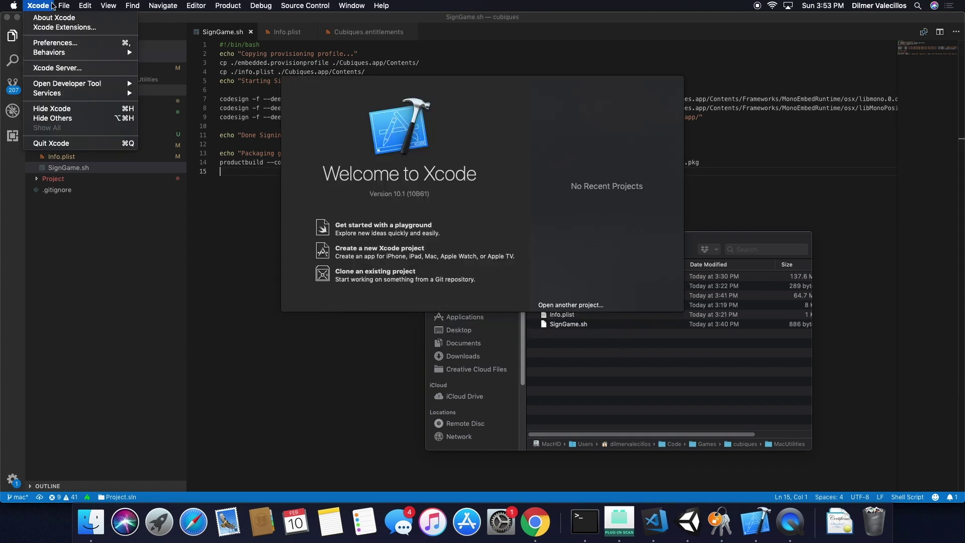
{"action": "mouse_move", "coordinate": [75, 84]}
{"action": "left_click", "coordinate": [183, 128]}
{"action": "double_click", "coordinate": [505, 194]}
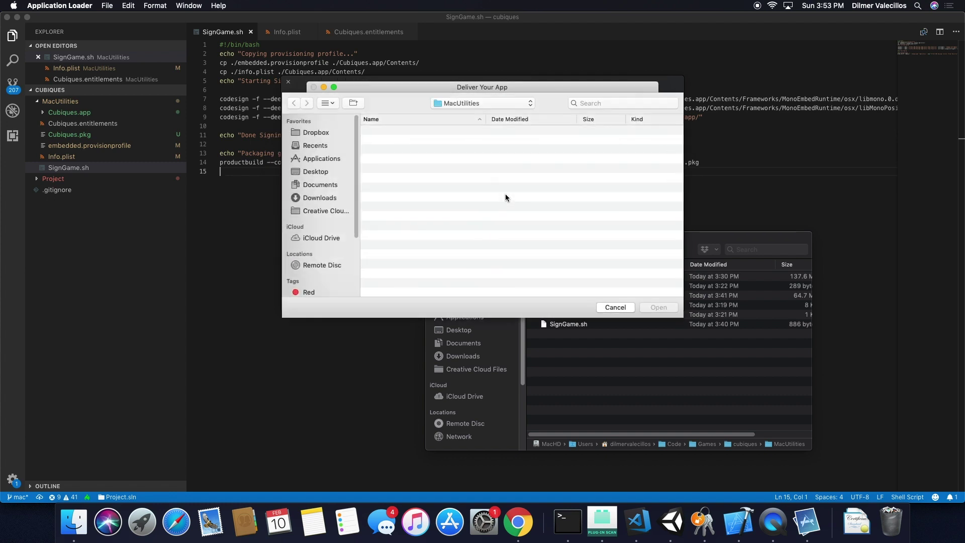
{"action": "key", "text": "Return"}
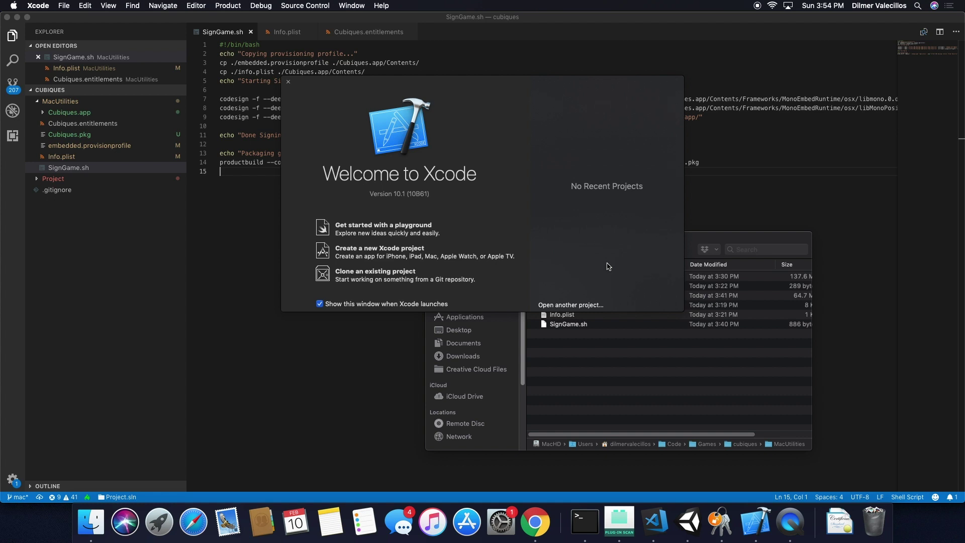
Relaunch Application Loader via Xcode > Open Developer Tool.
{"action": "key", "text": "super+space"}
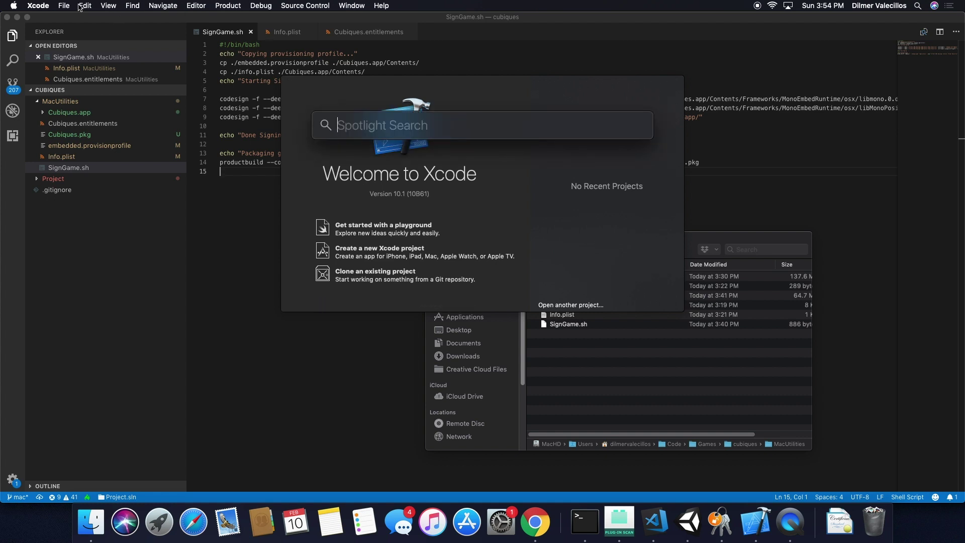
{"action": "left_click", "coordinate": [43, 5]}
{"action": "mouse_move", "coordinate": [80, 84]}
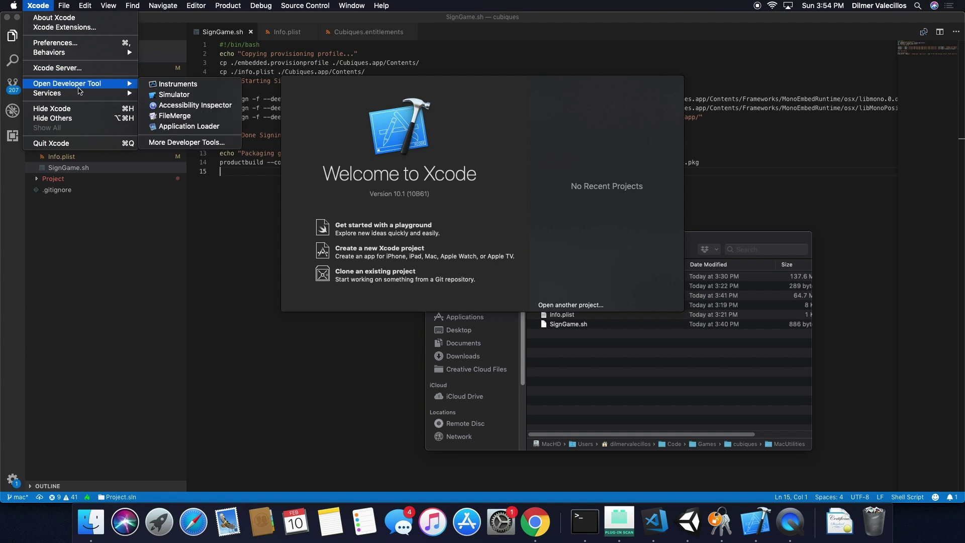
{"action": "left_click", "coordinate": [173, 126]}
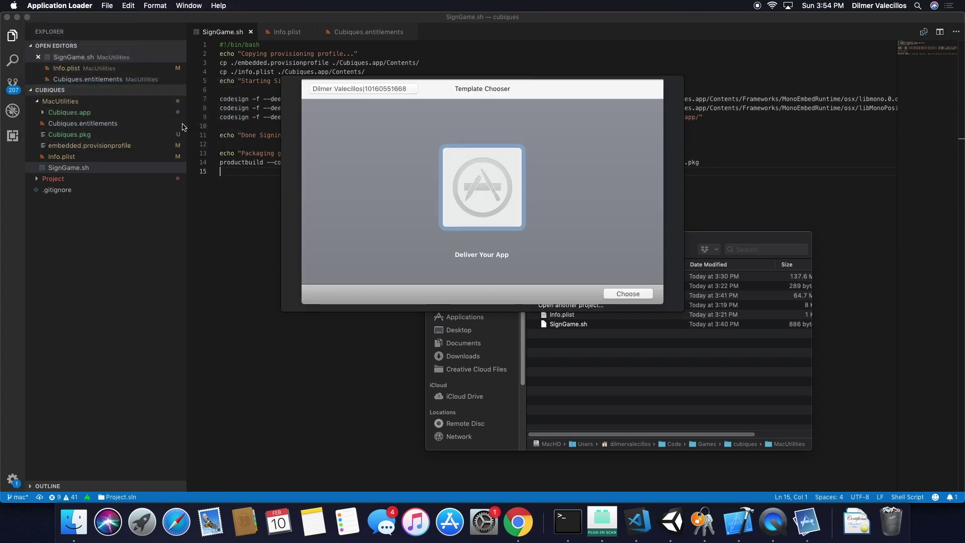
Check About Application Loader shows Version 3.7.2 (1138), then quit it.
{"action": "left_click", "coordinate": [40, 6]}
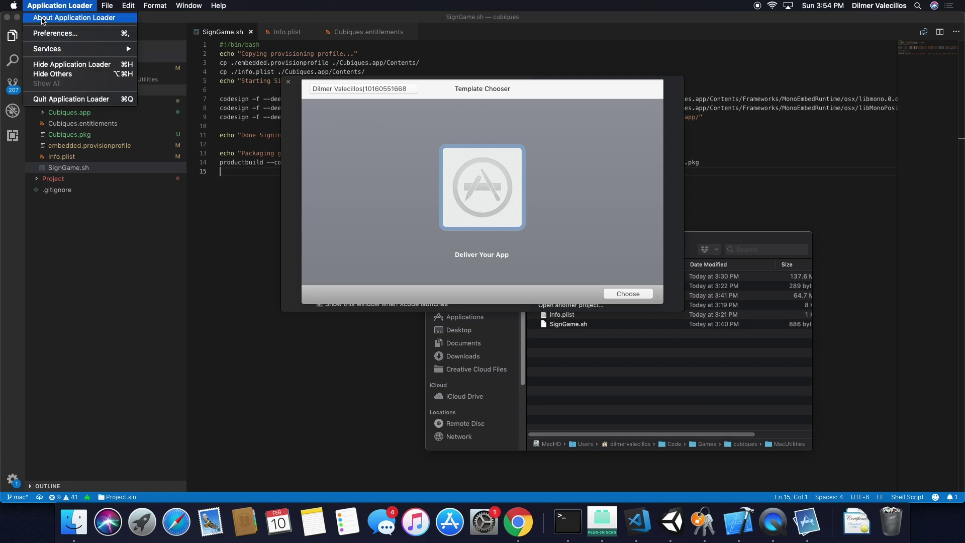
{"action": "left_click", "coordinate": [43, 20]}
{"action": "left_click_drag", "start_coordinate": [459, 167], "coordinate": [510, 167]}
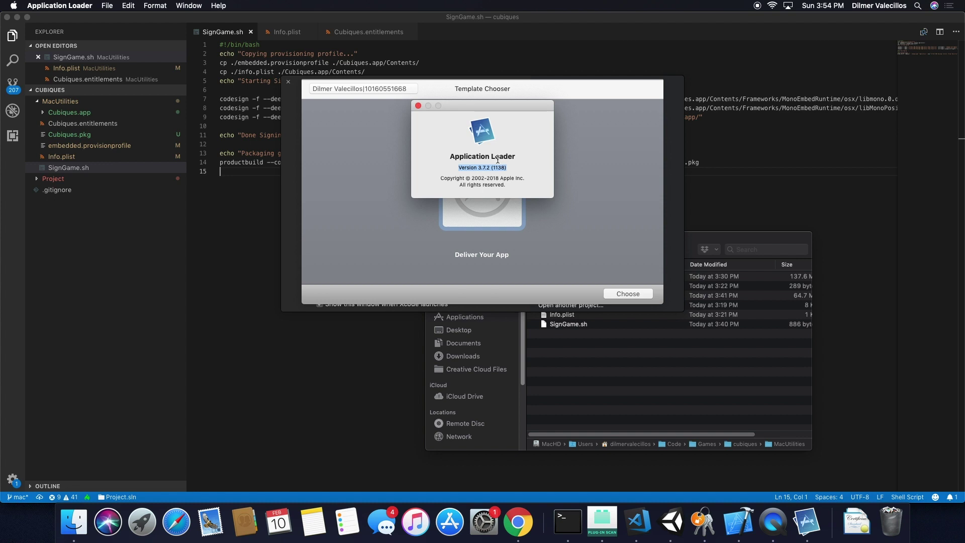
{"action": "left_click", "coordinate": [419, 106]}
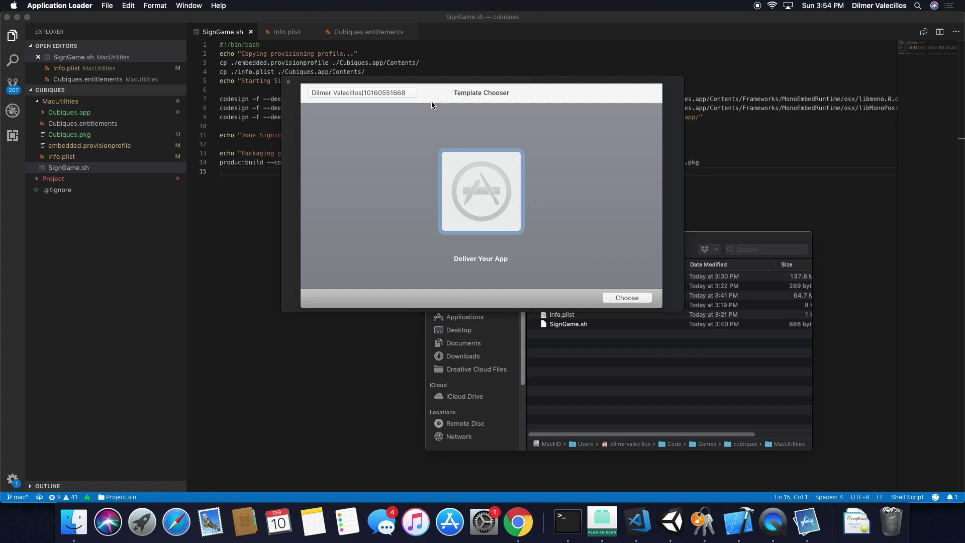
{"action": "key", "text": "super+q"}
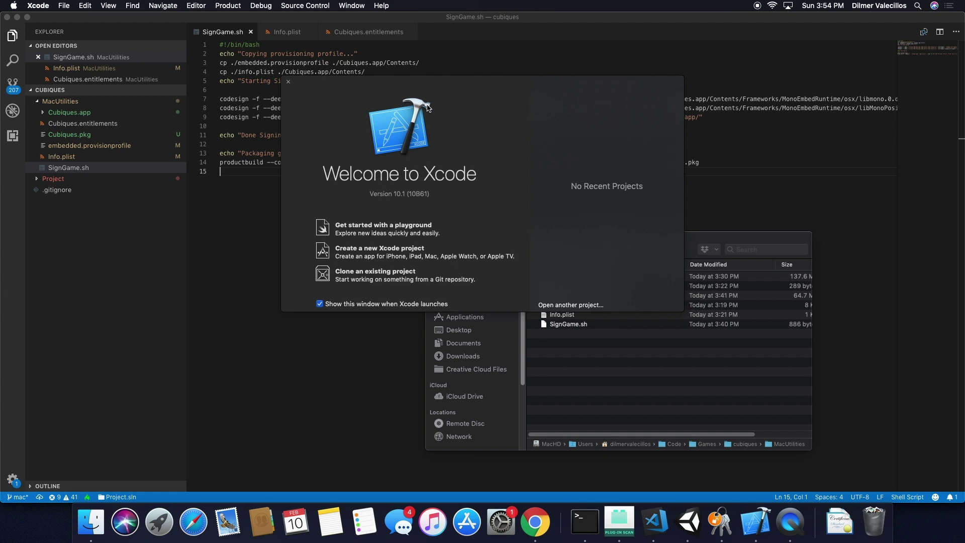
Launch the version 3.0 Application Loader from a Spotlight search for 'application loader'.
{"action": "key", "text": "super+space"}
{"action": "type", "text": "application"}
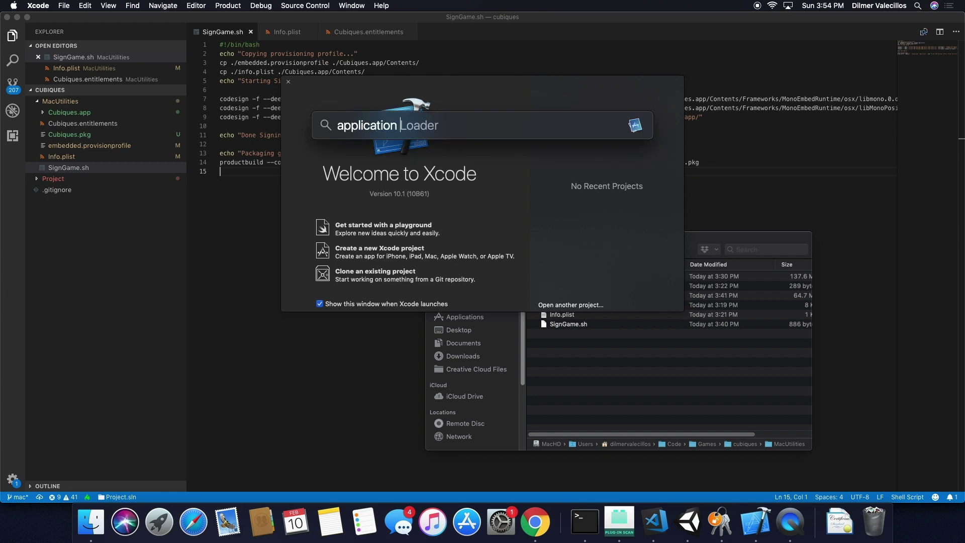
{"action": "type", "text": " loader"}
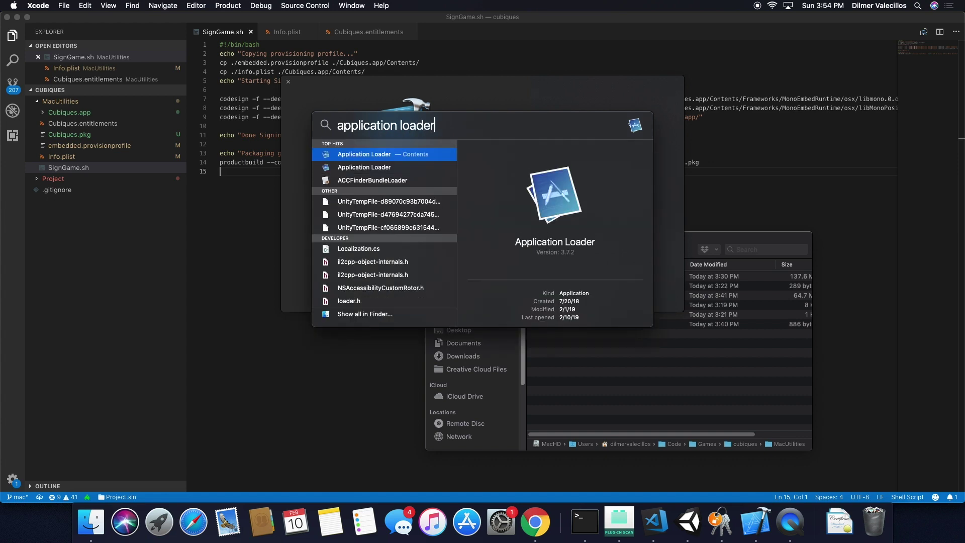
{"action": "key", "text": "Down"}
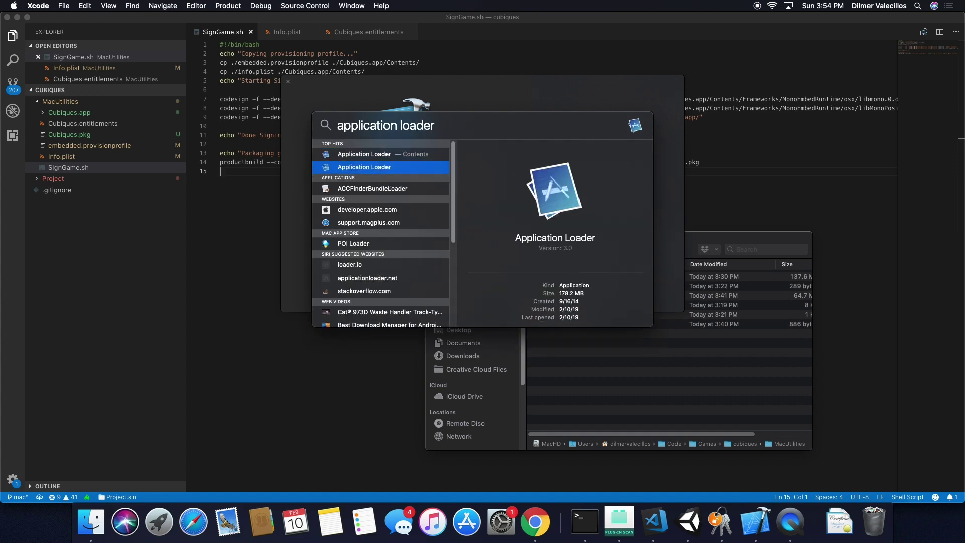
{"action": "key", "text": "Return"}
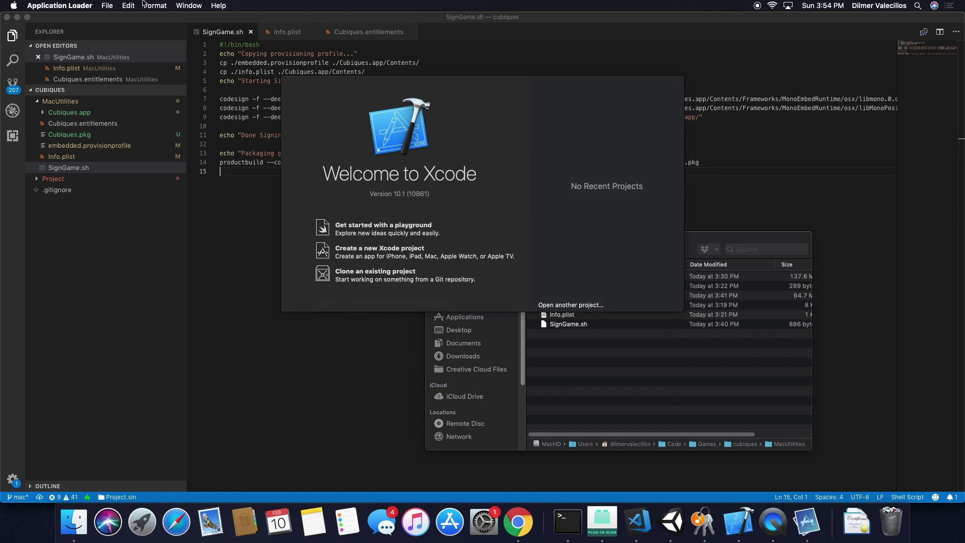
Quit Xcode and accept the Application Loader licence agreement.
{"action": "key", "text": "Escape"}
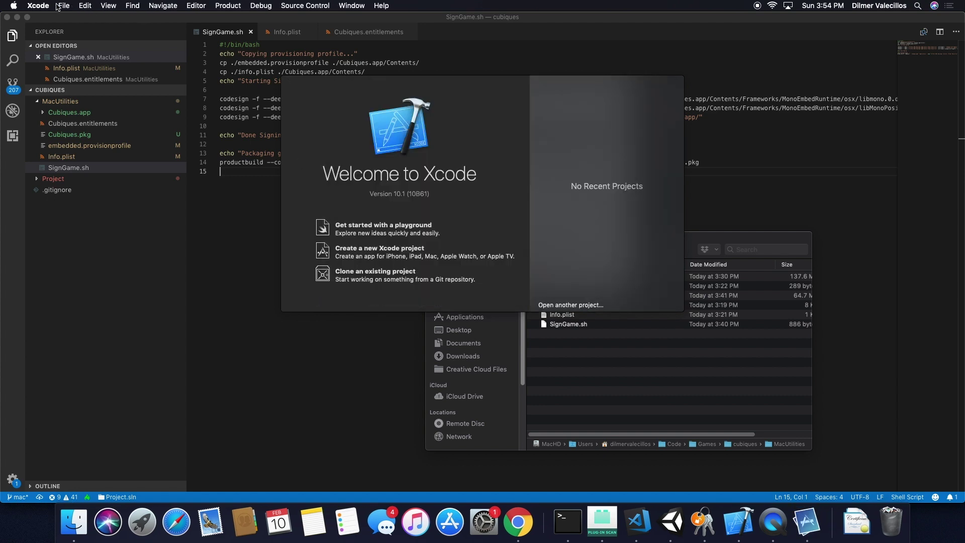
{"action": "left_click", "coordinate": [38, 6]}
{"action": "left_click", "coordinate": [40, 141]}
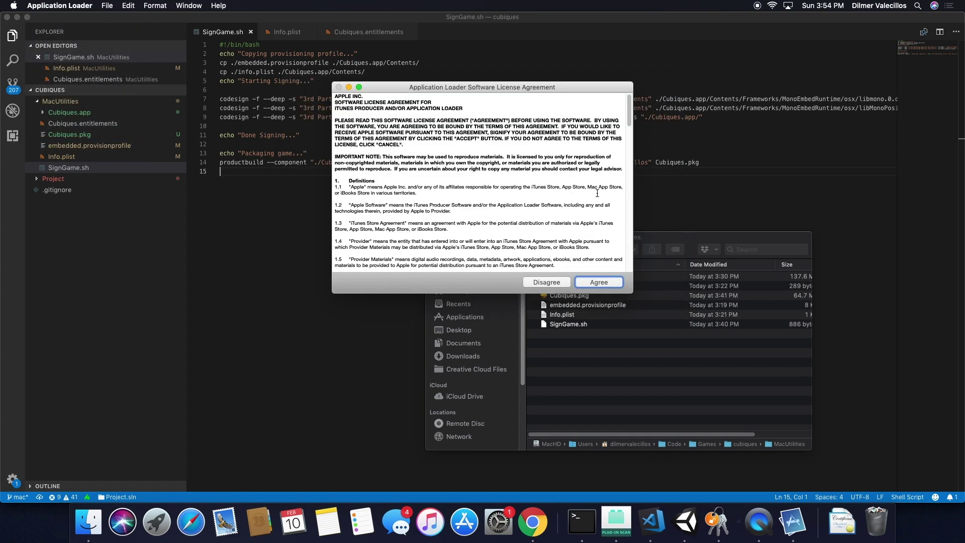
{"action": "left_click", "coordinate": [599, 283]}
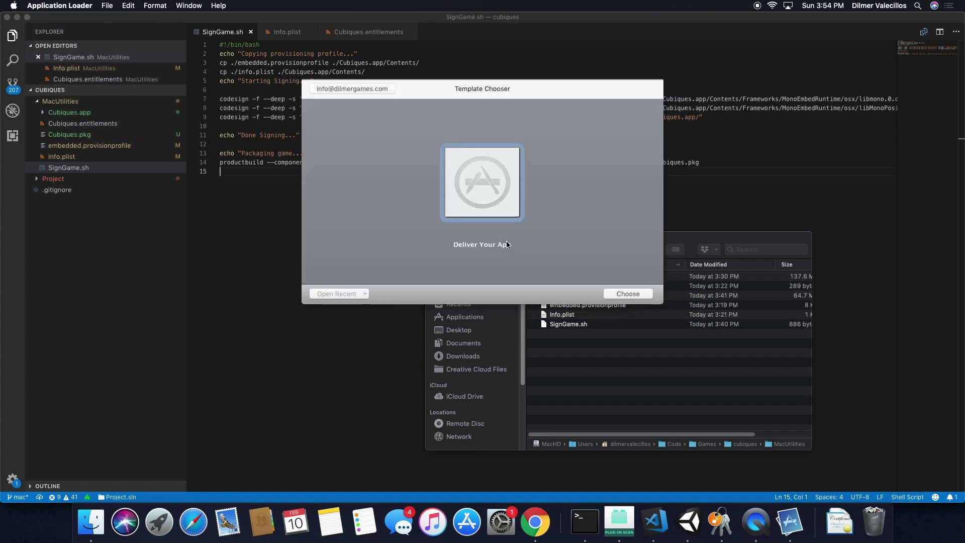
Confirm About Application Loader shows version 3.0 (620), then select the Deliver Your App template.
{"action": "left_click", "coordinate": [59, 5]}
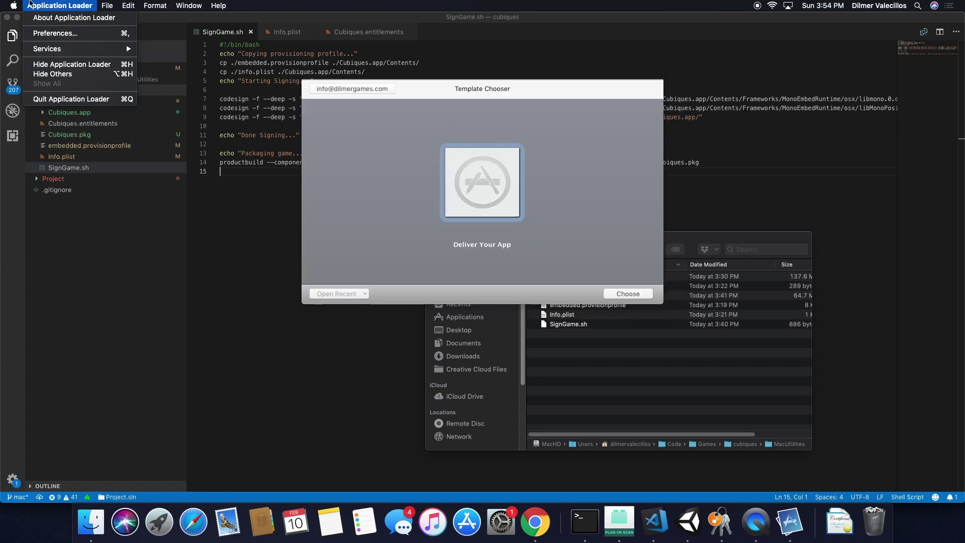
{"action": "left_click", "coordinate": [345, 157]}
{"action": "left_click_drag", "start_coordinate": [461, 167], "coordinate": [502, 165]}
{"action": "left_click", "coordinate": [418, 105]}
{"action": "left_click", "coordinate": [460, 183]}
Open Cubiques.pkg from MacUtilities in Deliver Your App to review Cubiques 1.0.6 (macOS App).
{"action": "double_click", "coordinate": [460, 183]}
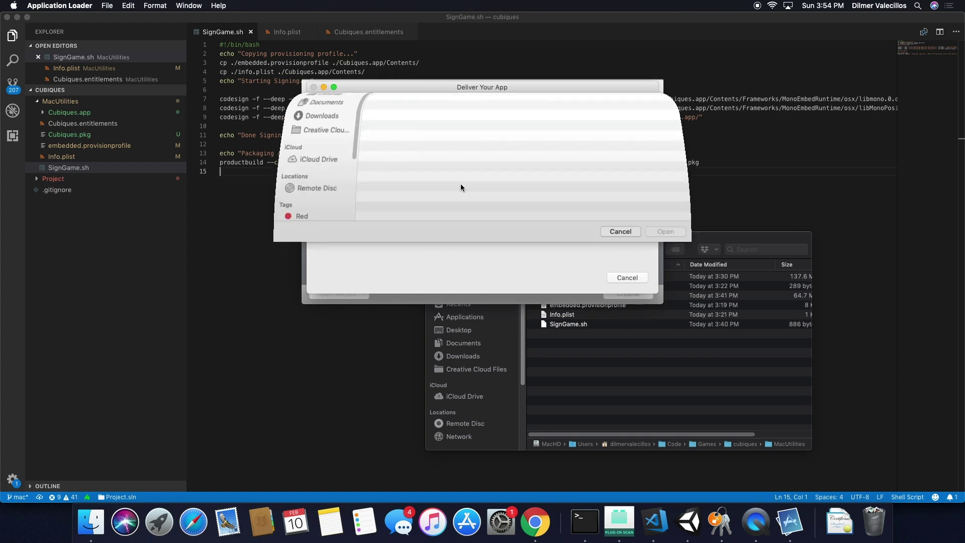
{"action": "double_click", "coordinate": [408, 152]}
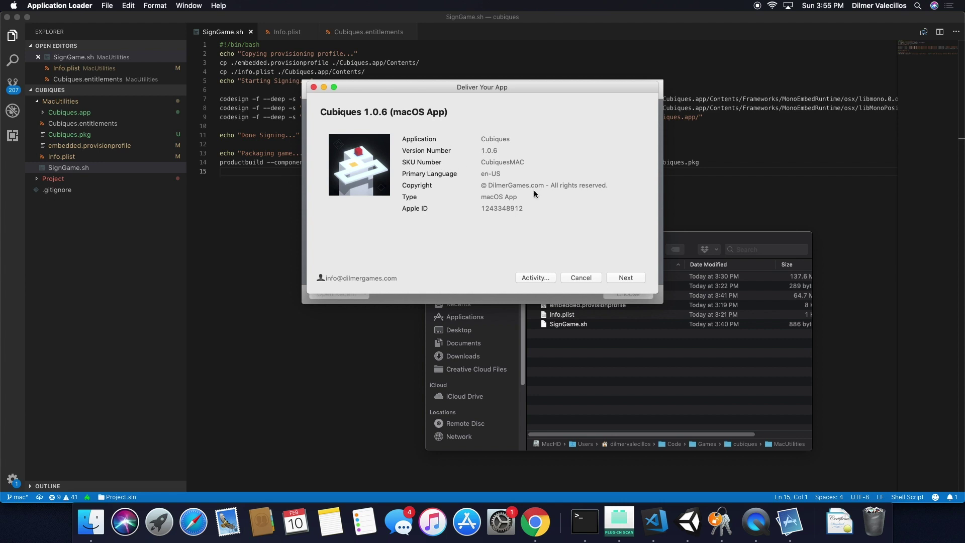
Upload the 61.6 MB Cubiques.pkg and continue past the Issues notice to the Thank You page.
{"action": "left_click", "coordinate": [626, 278]}
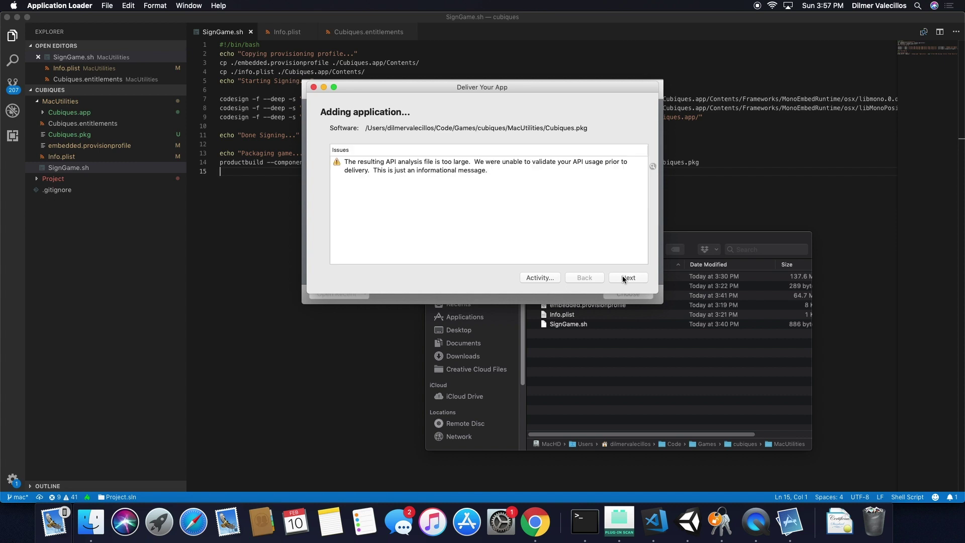
{"action": "left_click", "coordinate": [622, 276]}
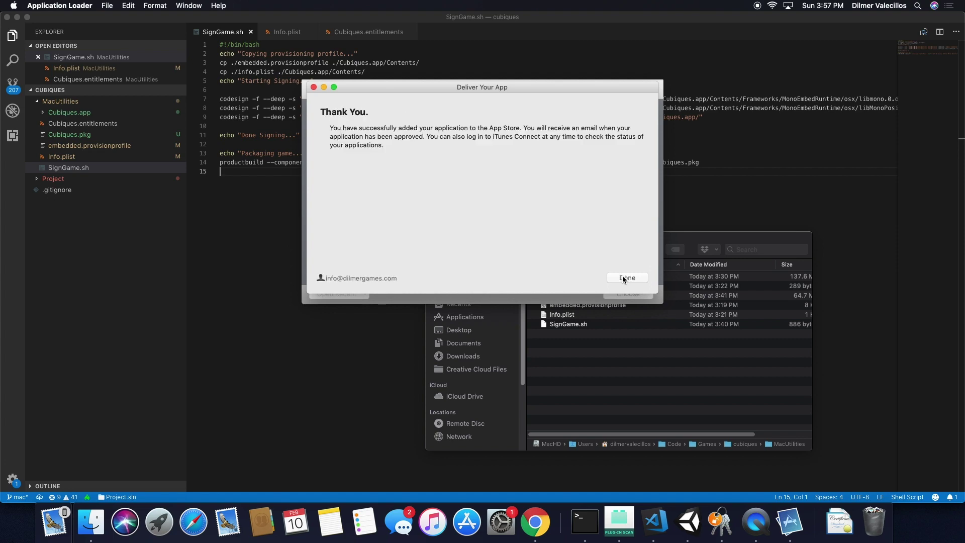